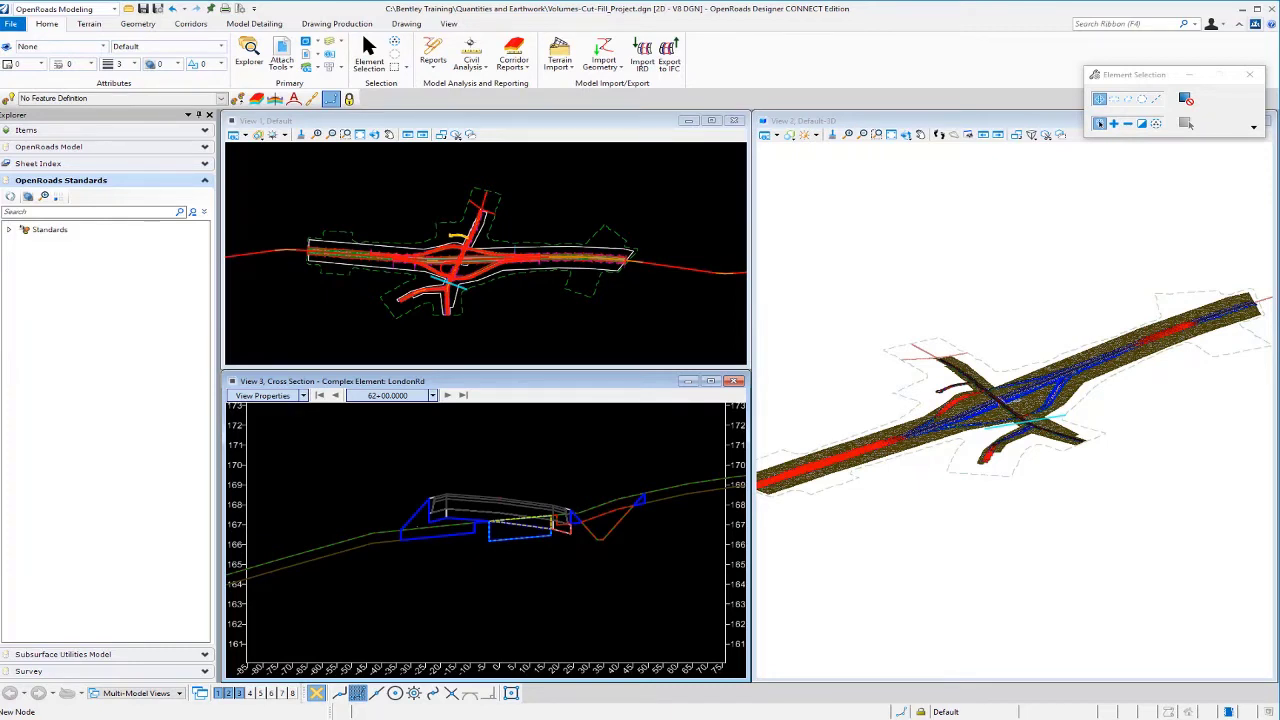
# - Open the file NamedBoundaries-LondonRd.dgn from the Quantities and Earthwork folder
pyautogui.click(316, 134)
pyautogui.rightClick(510, 268)
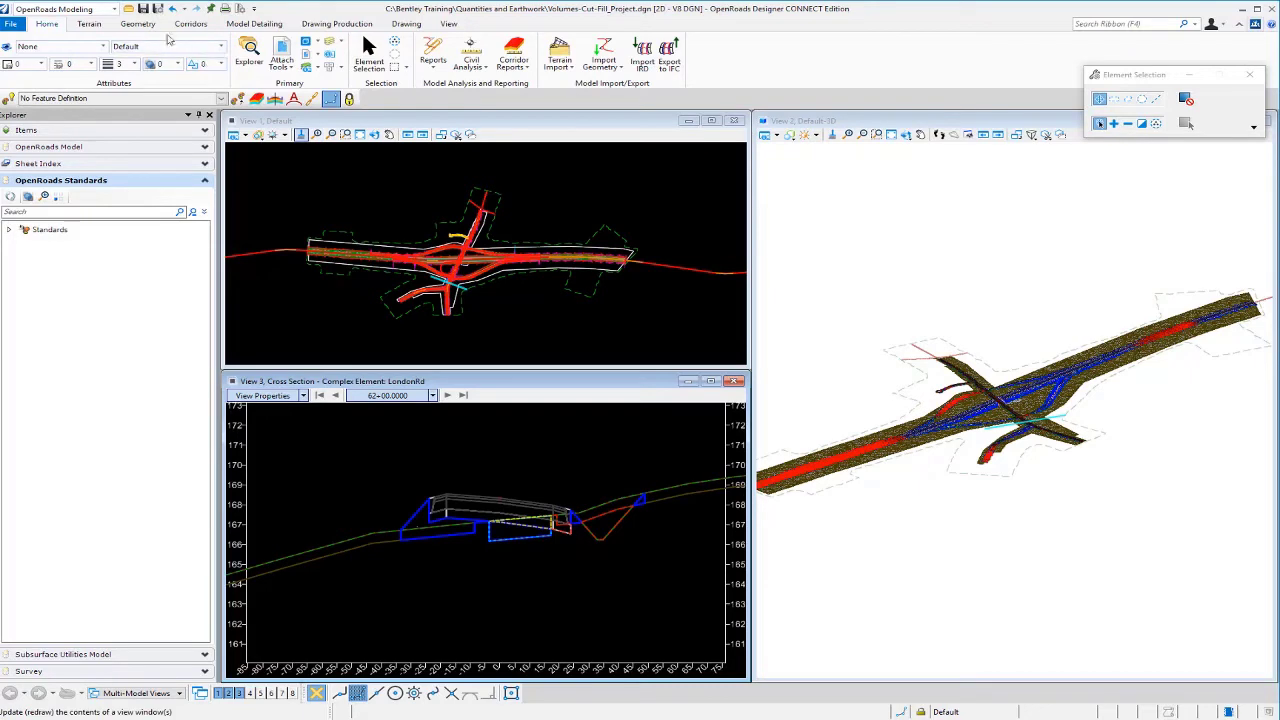
pyautogui.click(127, 9)
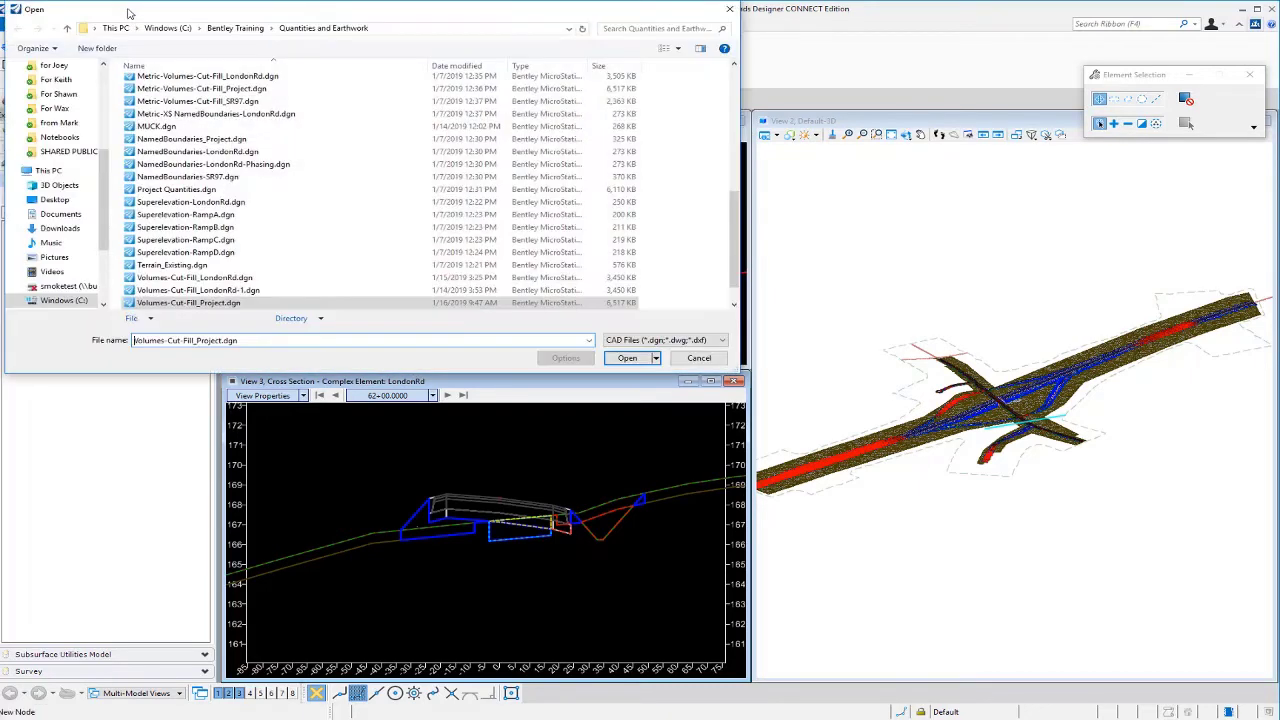
pyautogui.click(195, 153)
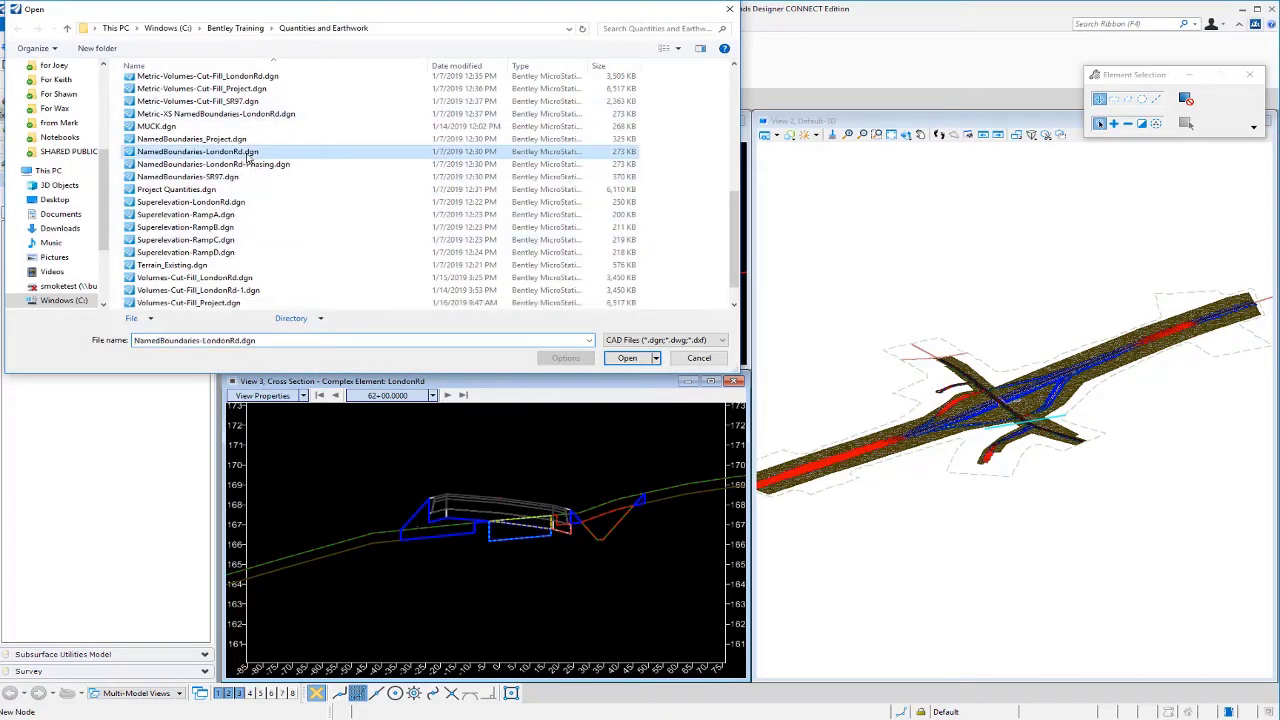
pyautogui.click(627, 358)
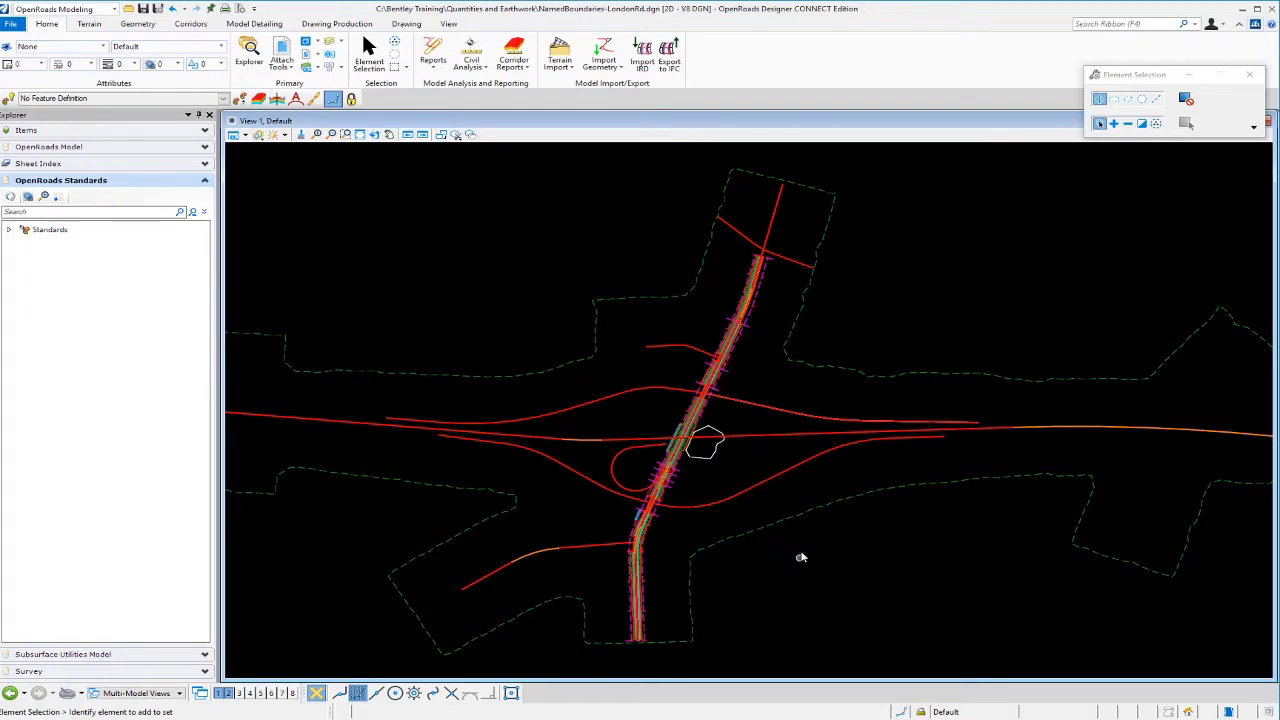
# - Review the list of reference files attached to the London Road drawing, then close it
pyautogui.click(290, 68)
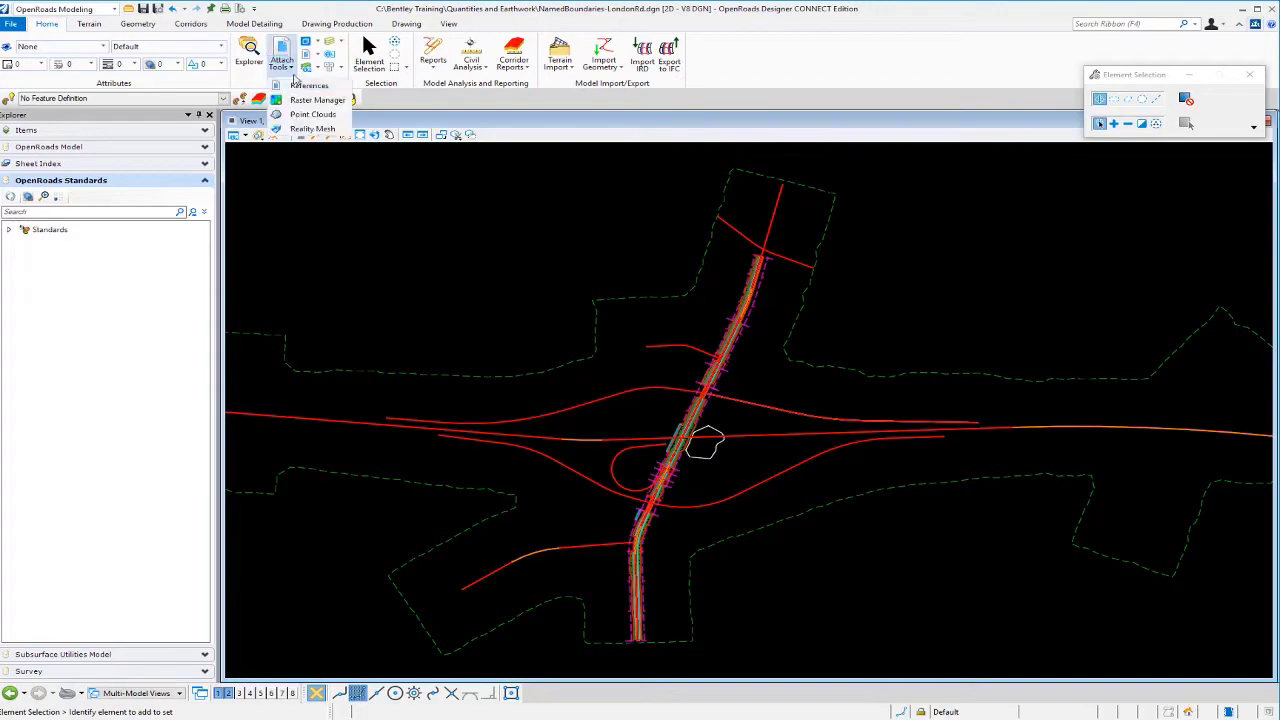
pyautogui.click(336, 89)
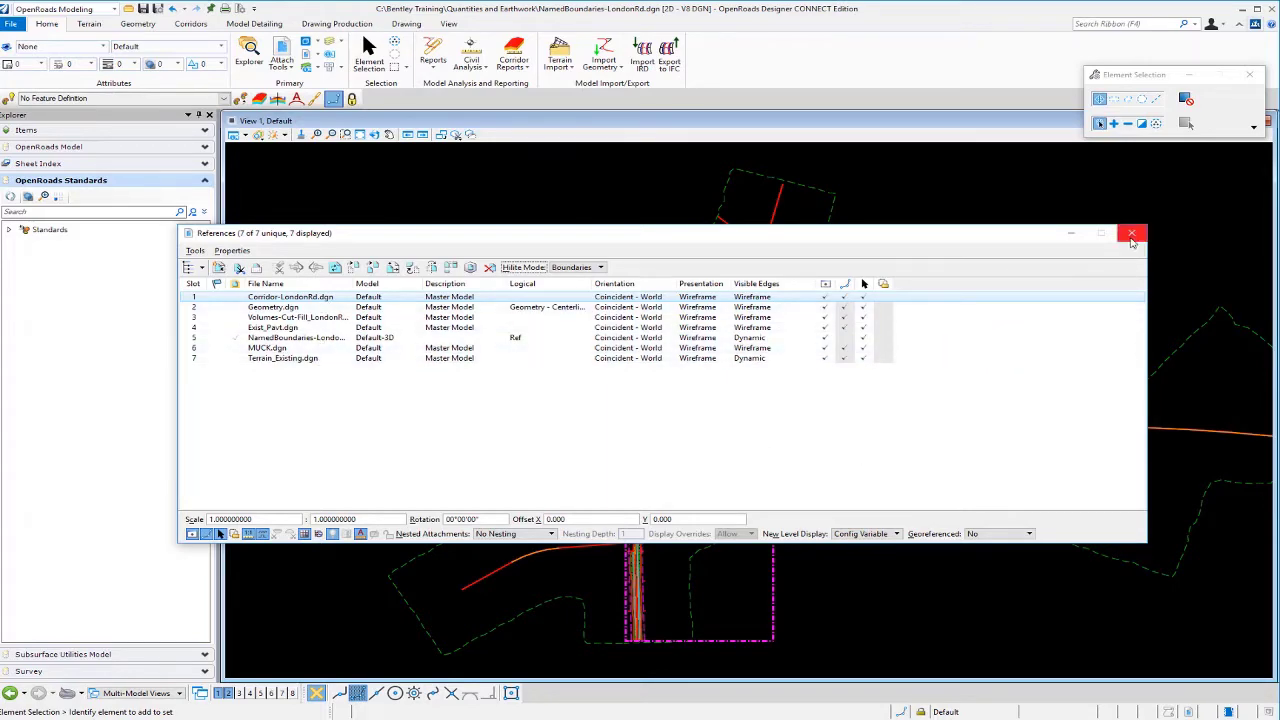
pyautogui.click(1132, 235)
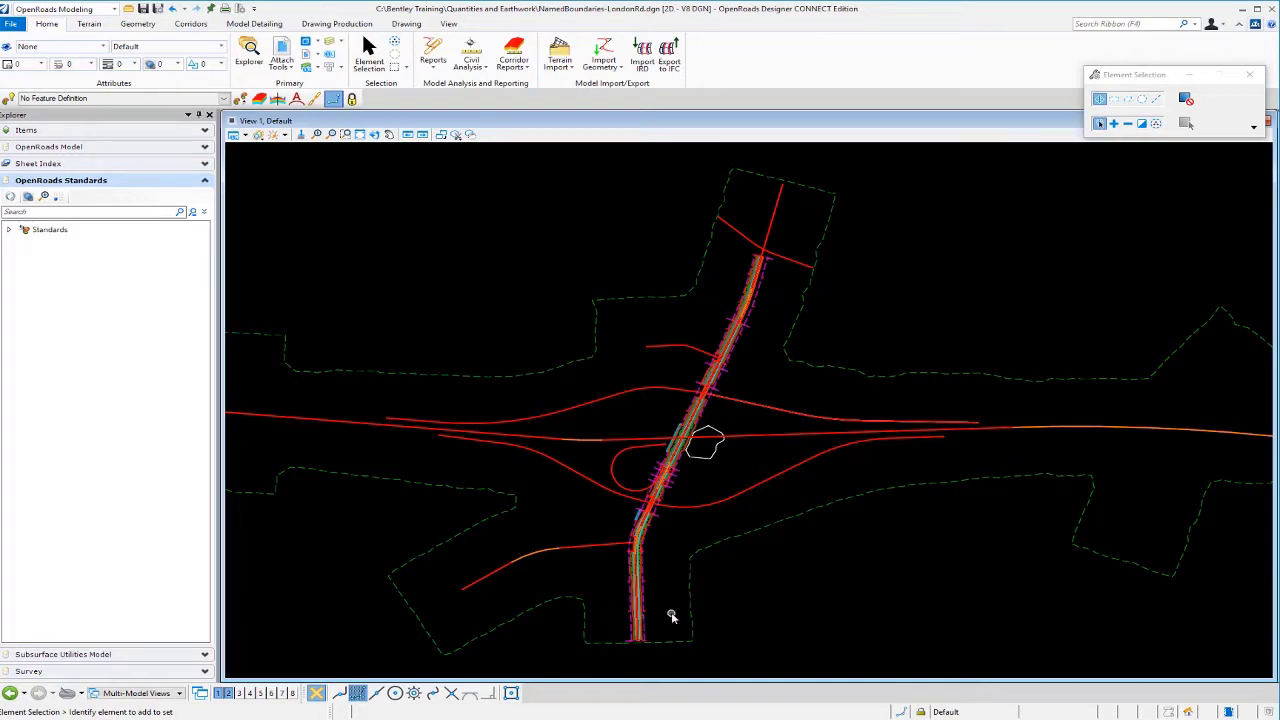
# - Set up a civil plan named boundary with the ANSI D_PLAN drawing seed and the name LondonRD
pyautogui.click(362, 26)
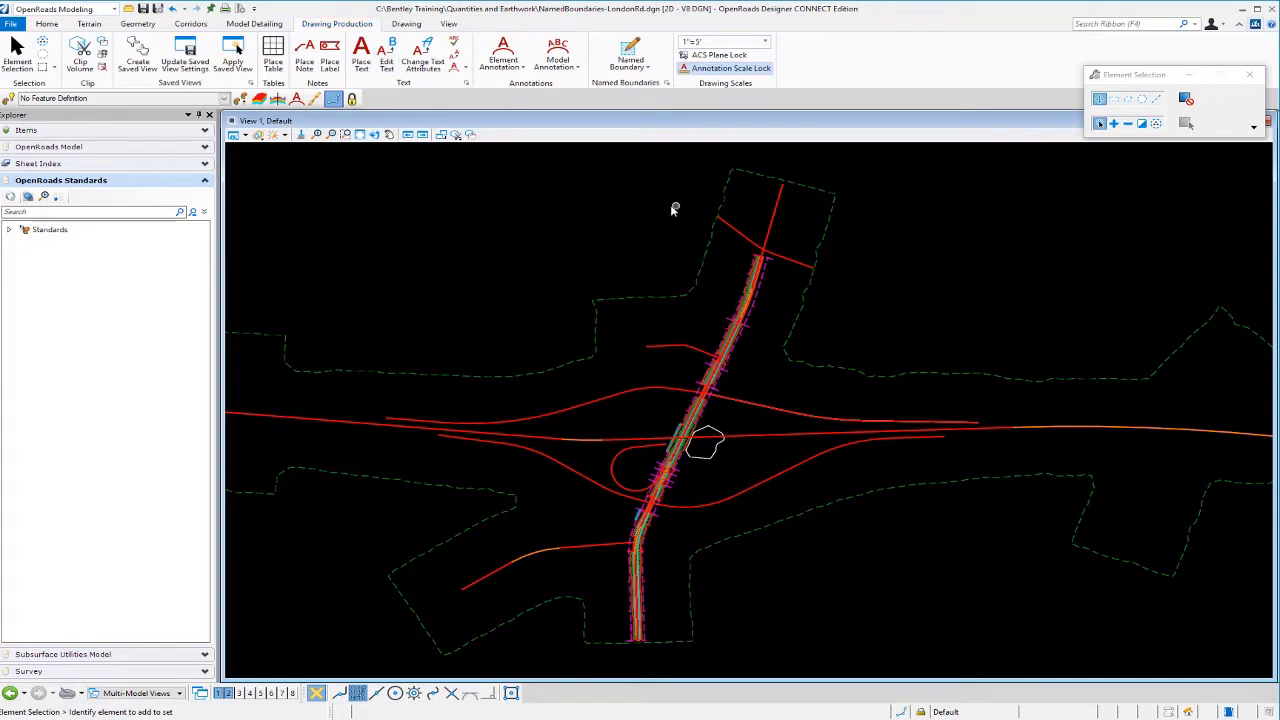
pyautogui.click(630, 52)
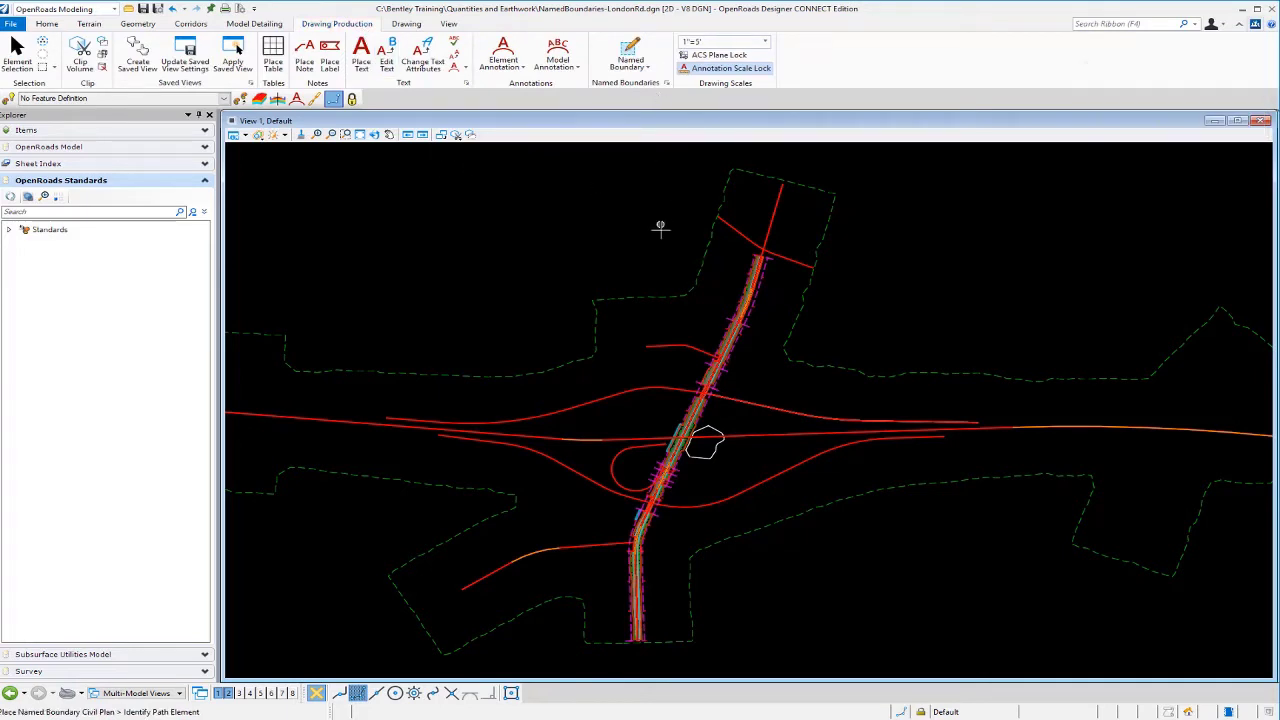
pyautogui.click(646, 68)
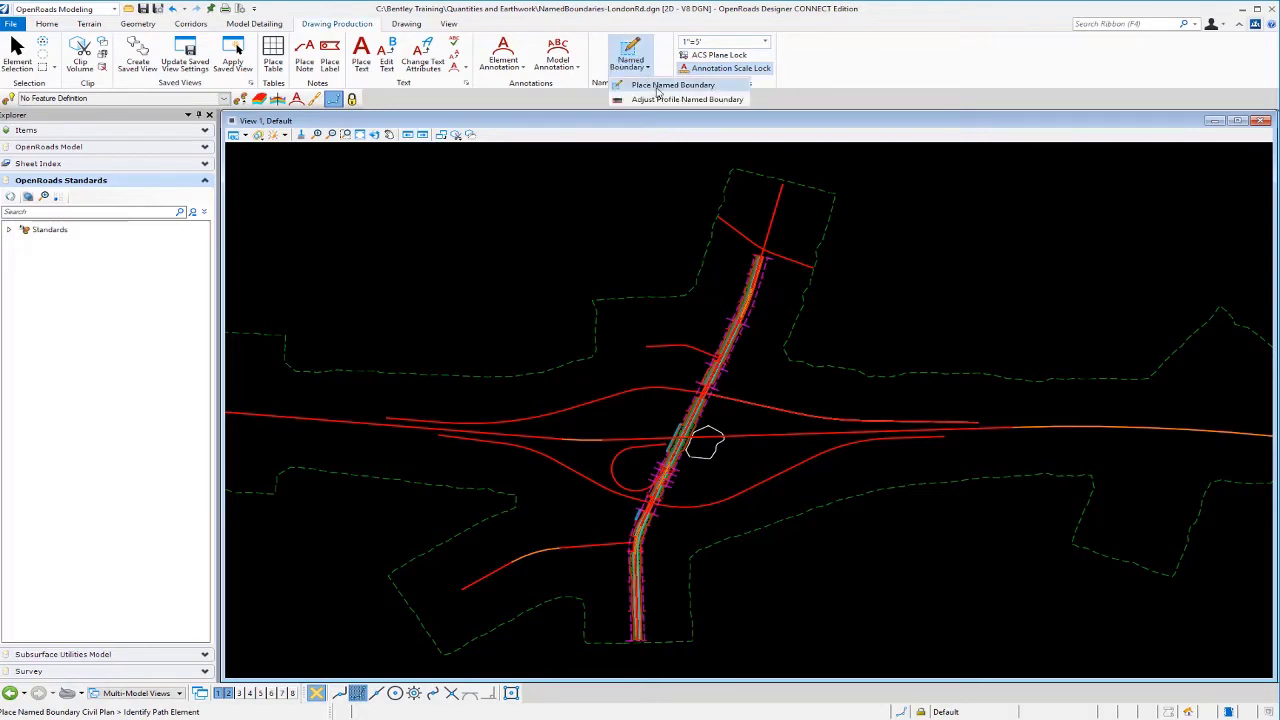
pyautogui.click(658, 88)
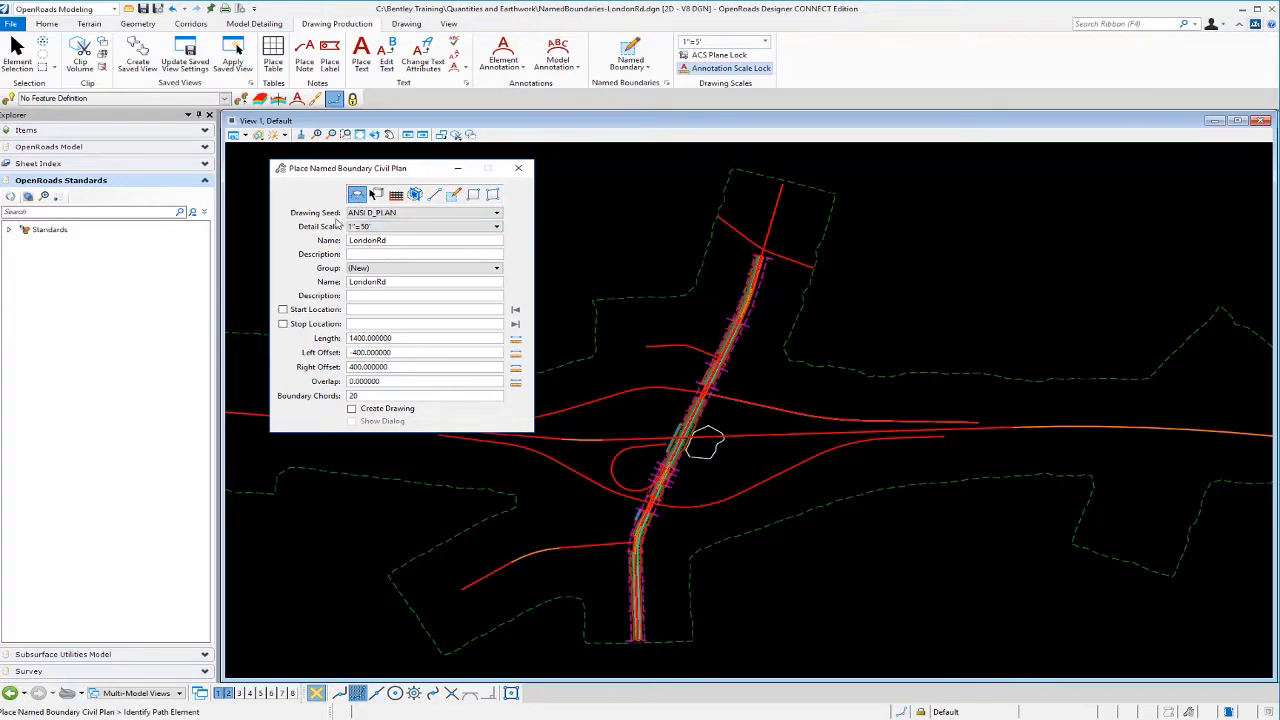
pyautogui.click(441, 213)
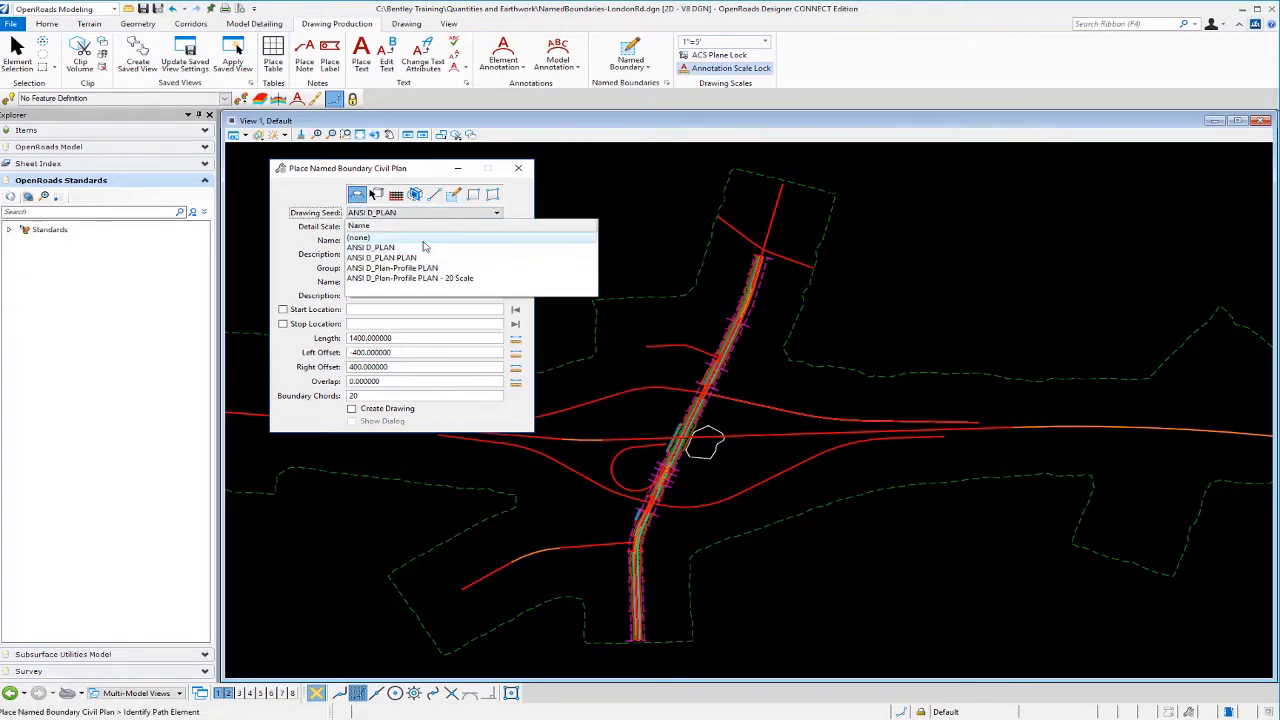
pyautogui.click(421, 249)
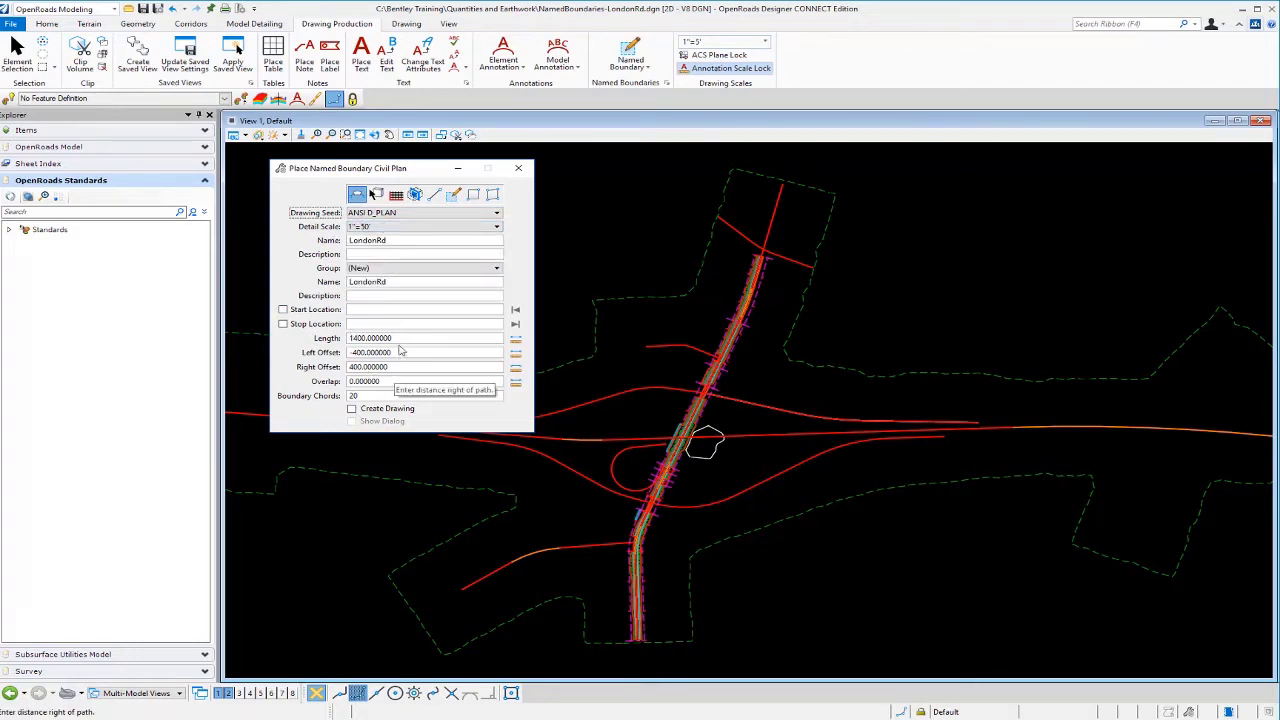
pyautogui.click(406, 243)
pyautogui.moveTo(406, 245); pyautogui.dragTo(322, 250)
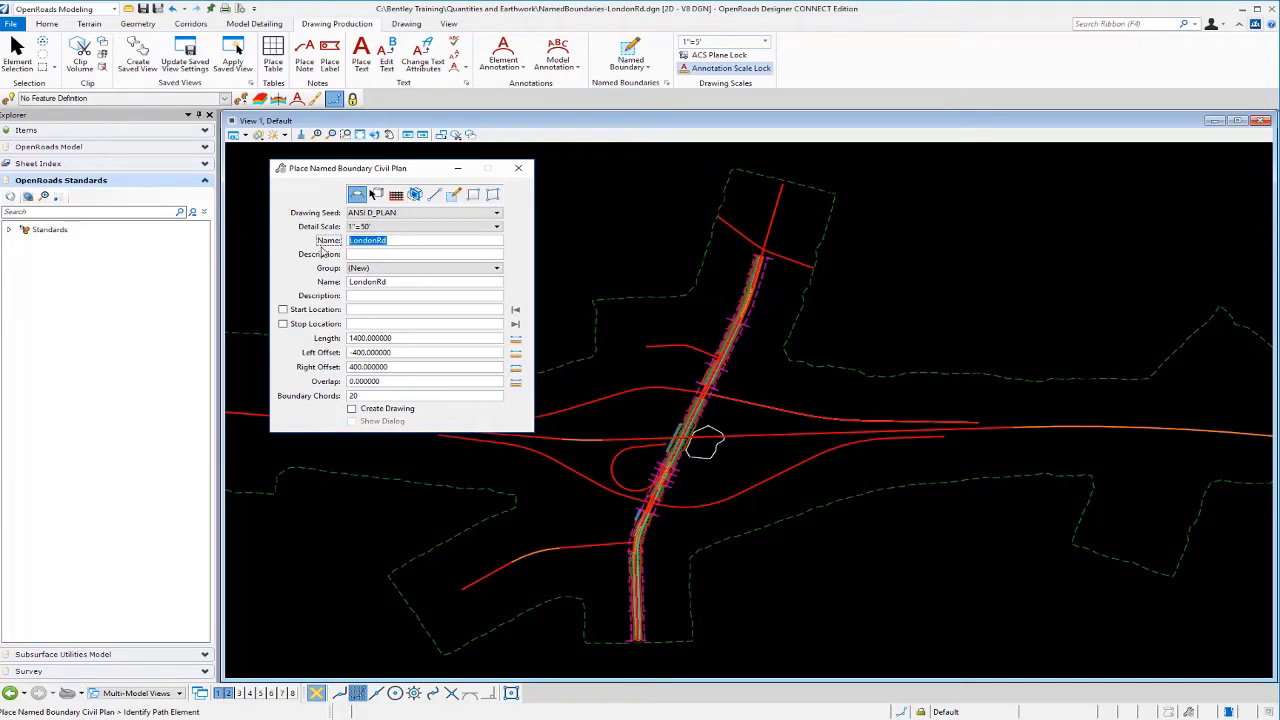
pyautogui.write('LondonR')
# - Set the named boundary length to 100, the left offset to -200 and the right offset to 200
pyautogui.doubleClick(352, 339)
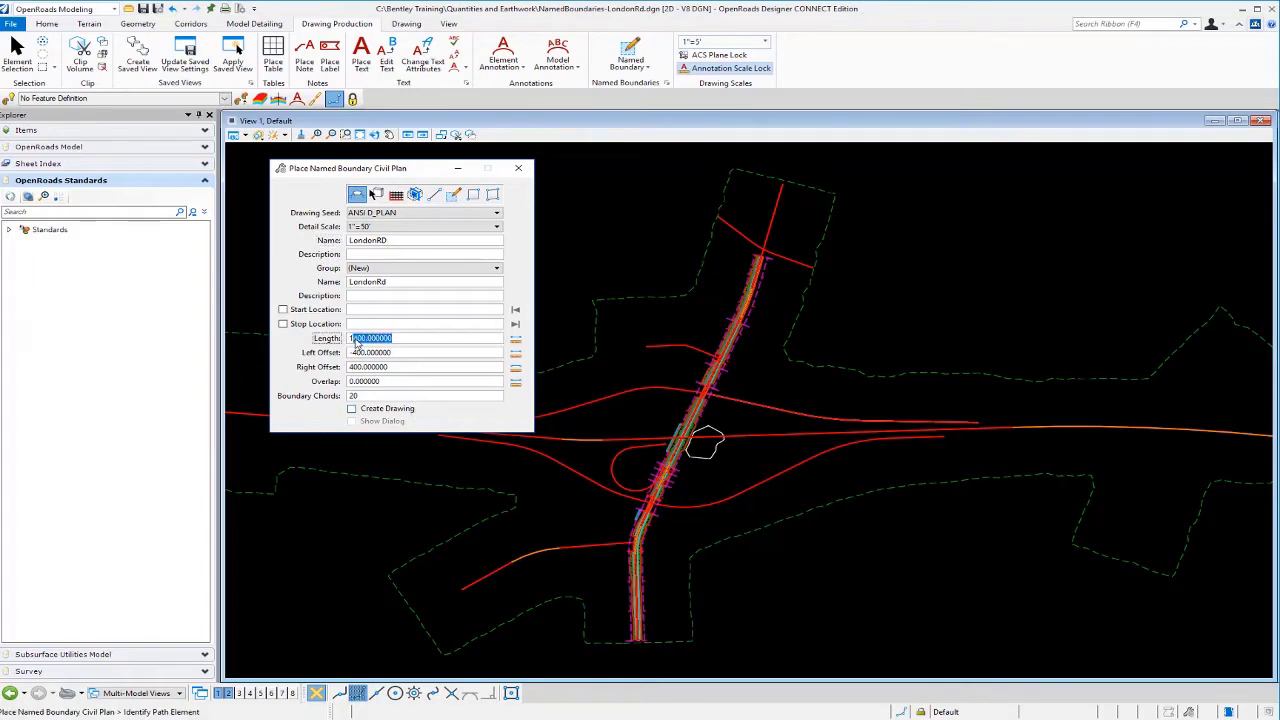
pyautogui.write('100')
pyautogui.press('Tab')
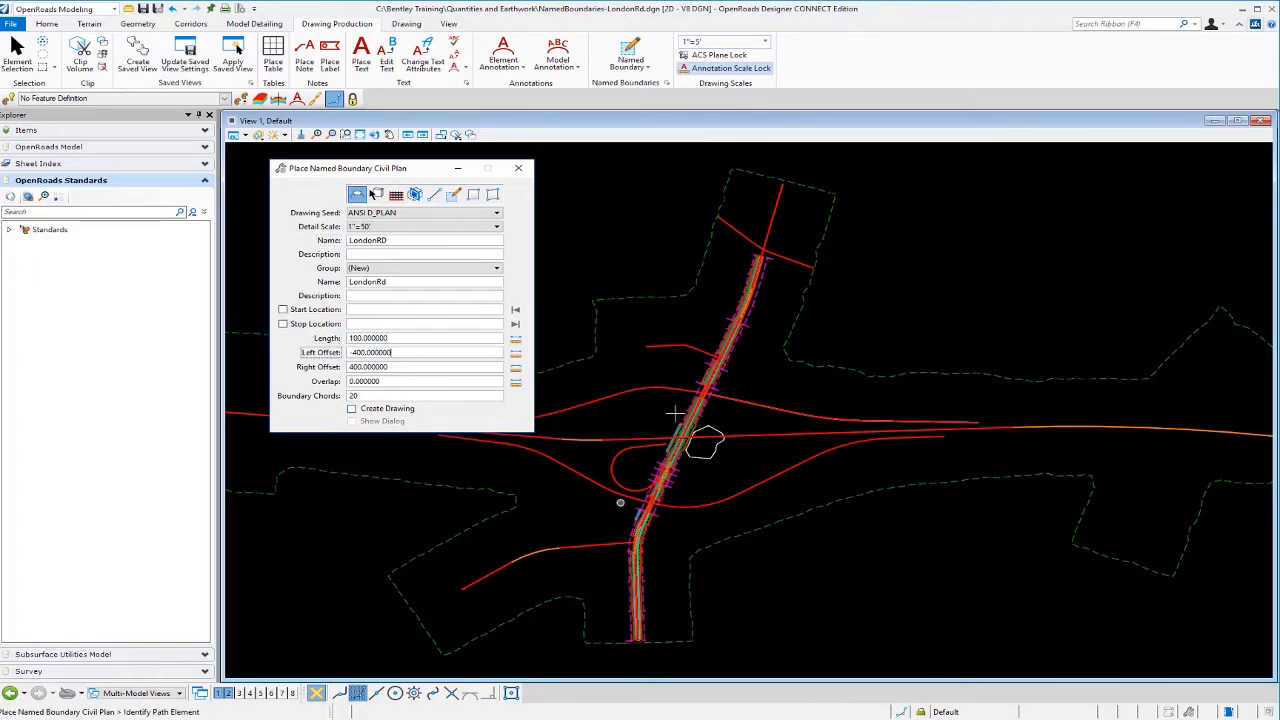
pyautogui.doubleClick(365, 352)
pyautogui.write('-200')
pyautogui.press('Tab')
pyautogui.write('2')
pyautogui.press('Tab')
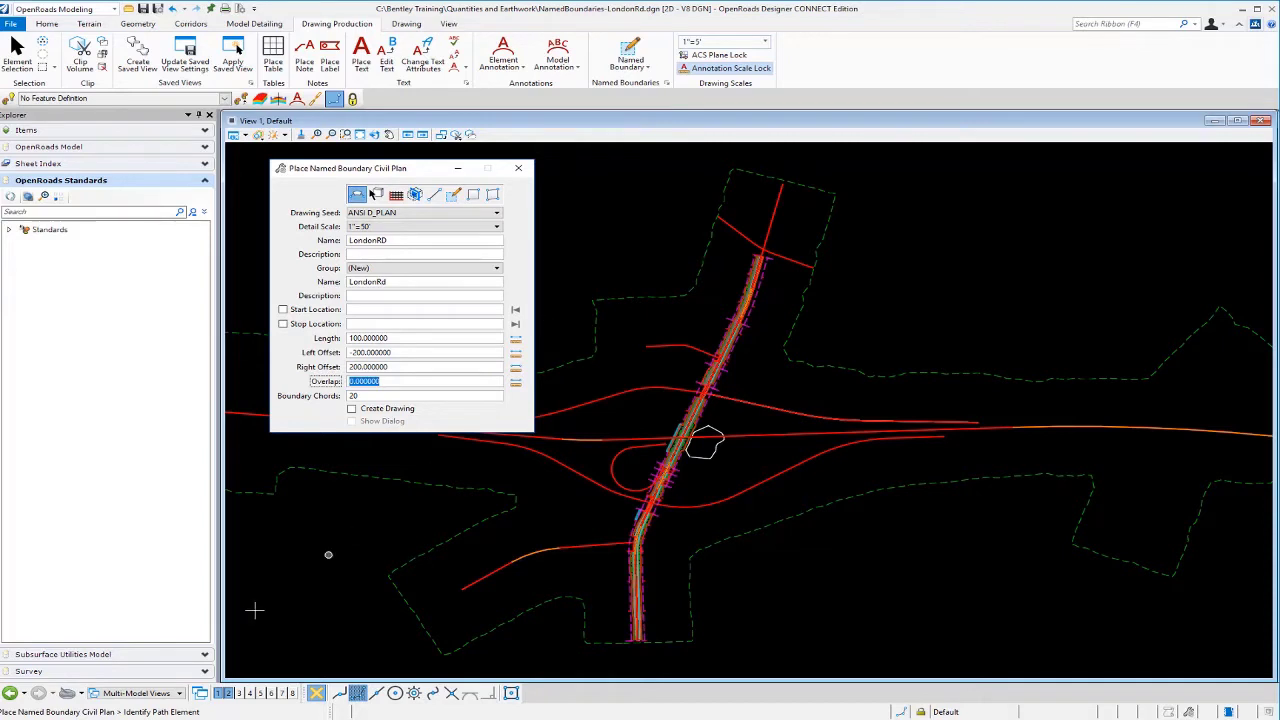
# - Place the named boundaries along the London Road alignment, with start and stop locations locked to the path's ends
pyautogui.click(774, 214)
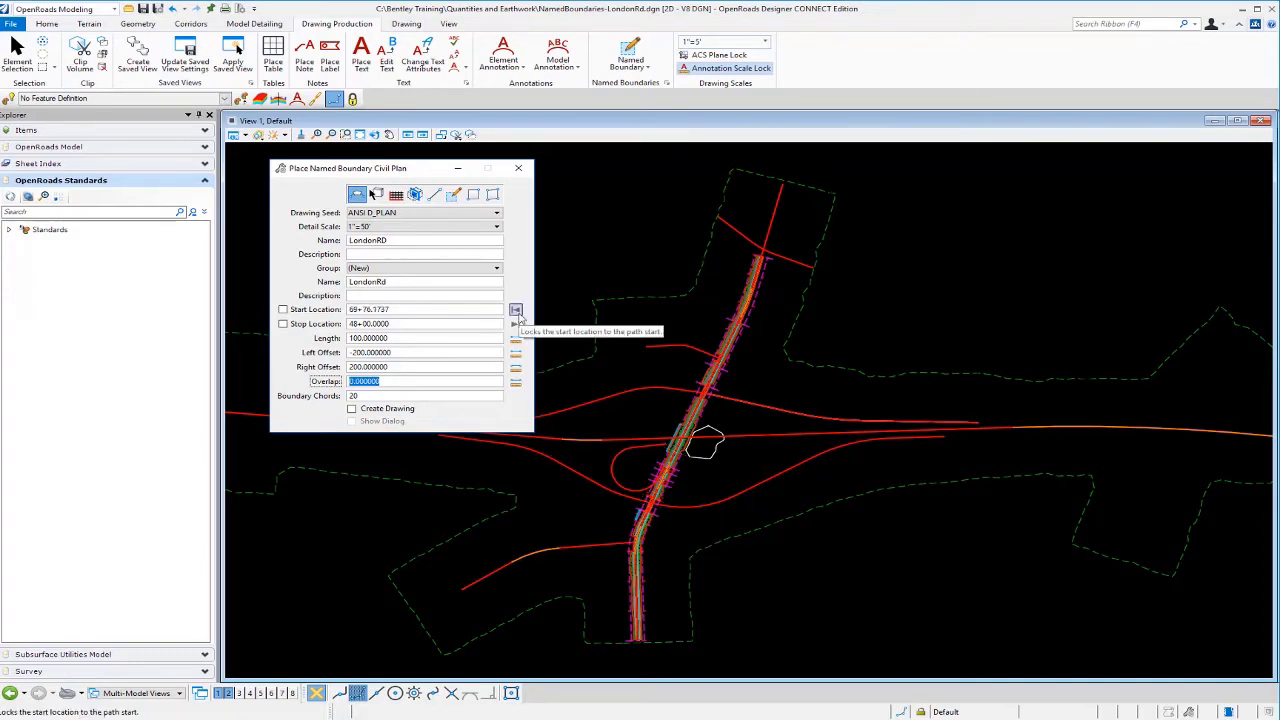
pyautogui.click(516, 311)
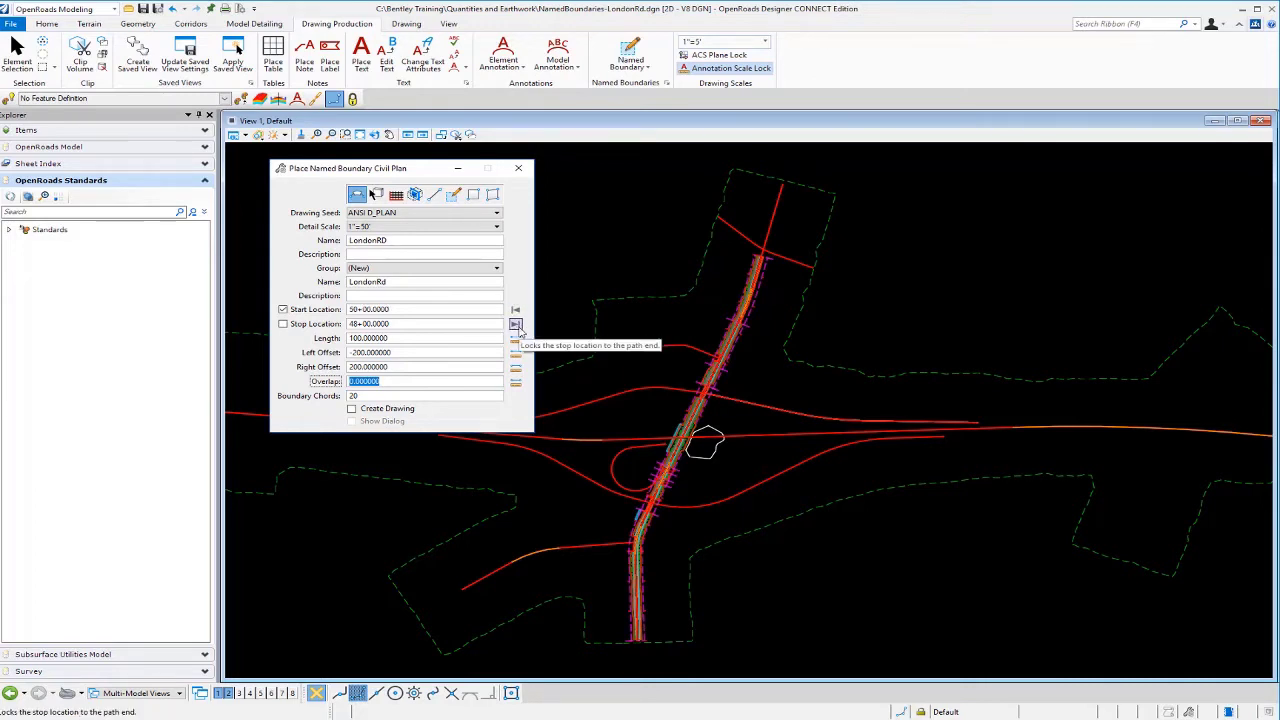
pyautogui.click(516, 325)
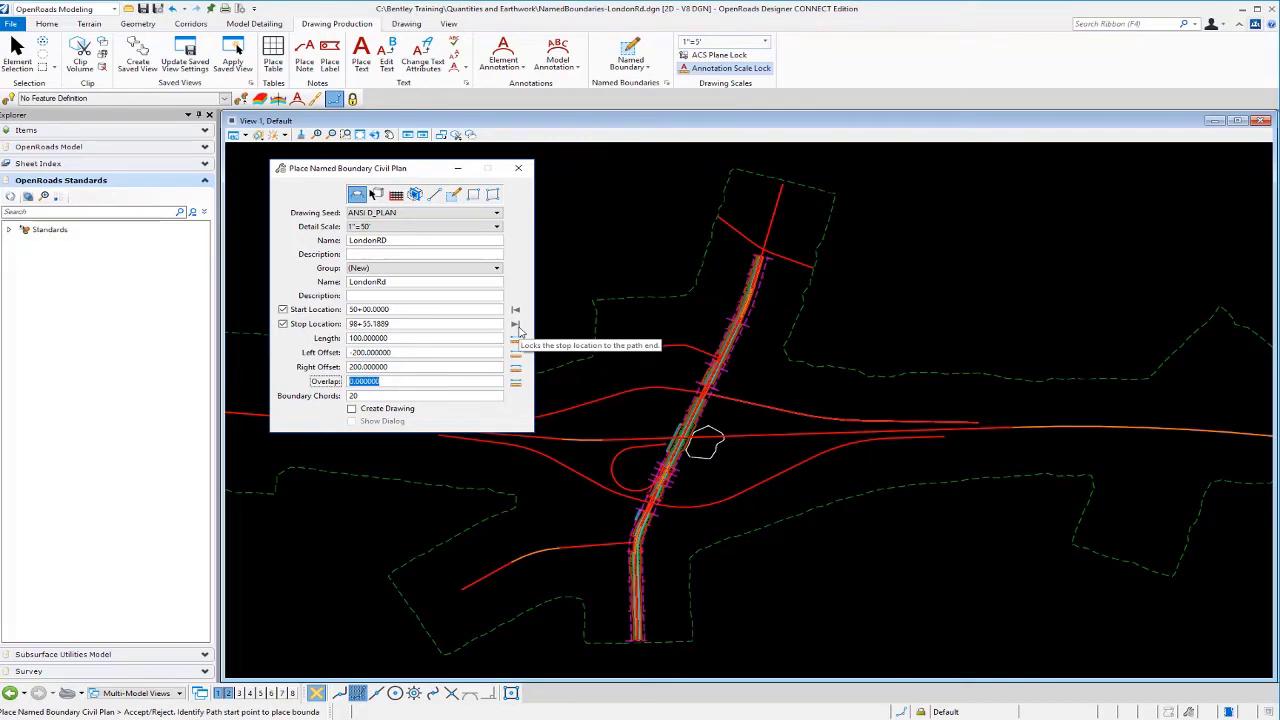
pyautogui.click(892, 524)
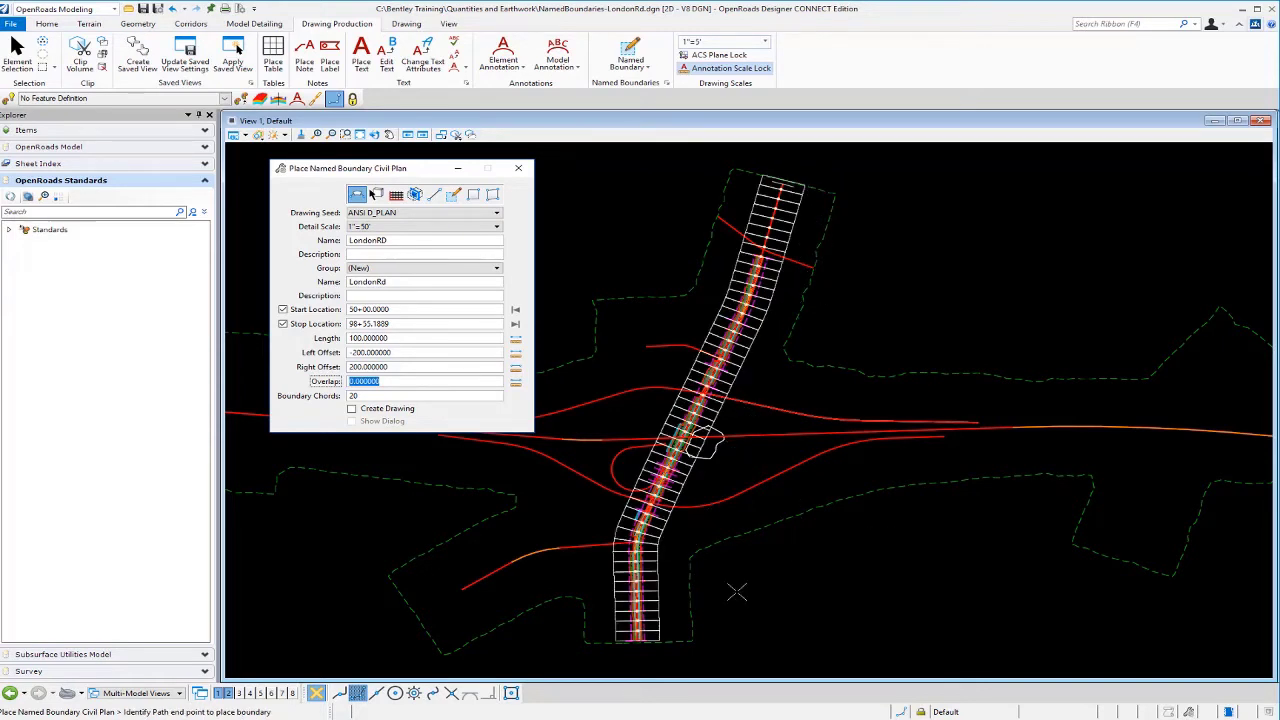
pyautogui.click(815, 581)
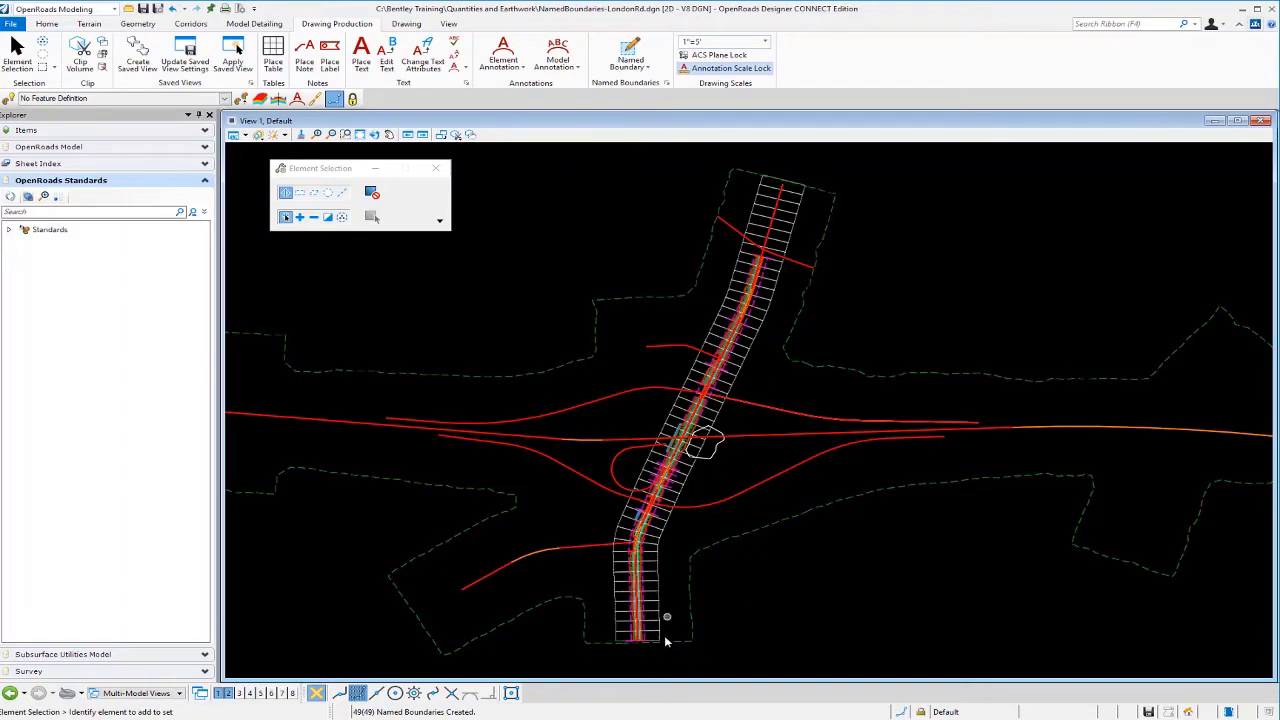
# - Generate a Quantities Report by Named Boundary for the LondonRd boundary group, with Display Clipped Graphics set to No
pyautogui.scroll(8, 664, 637)
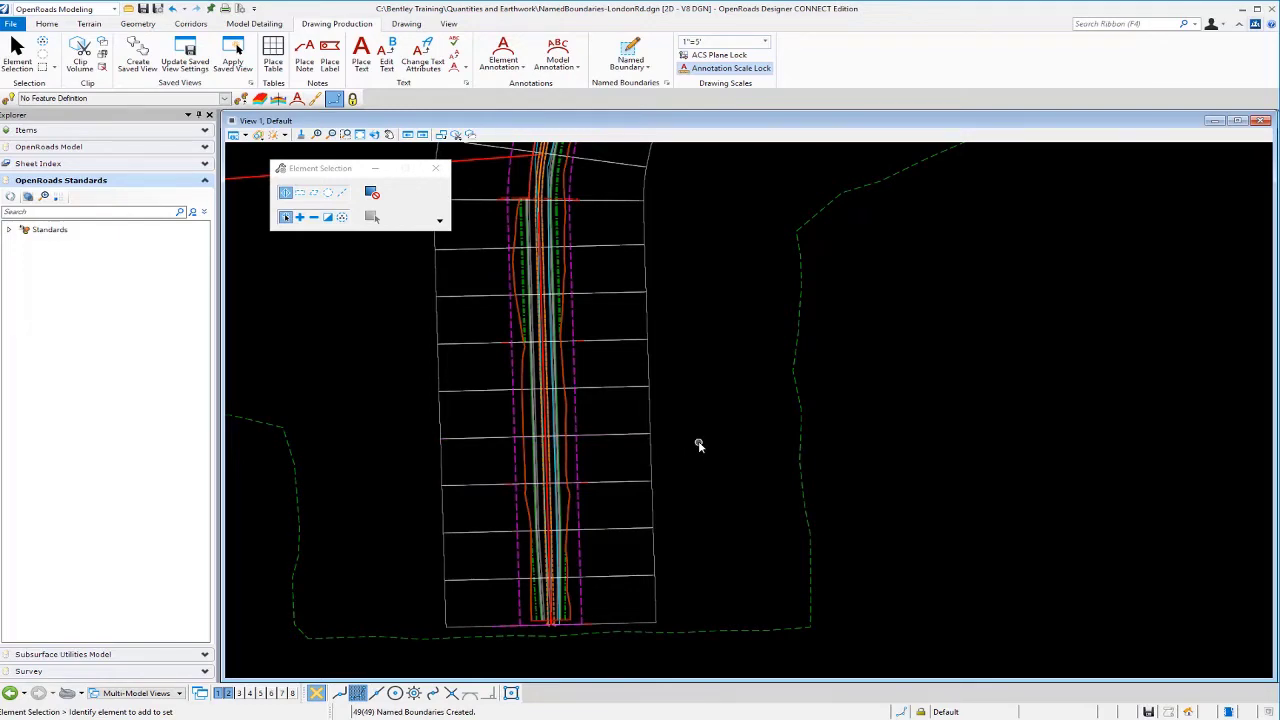
pyautogui.scroll(-4, 658, 560)
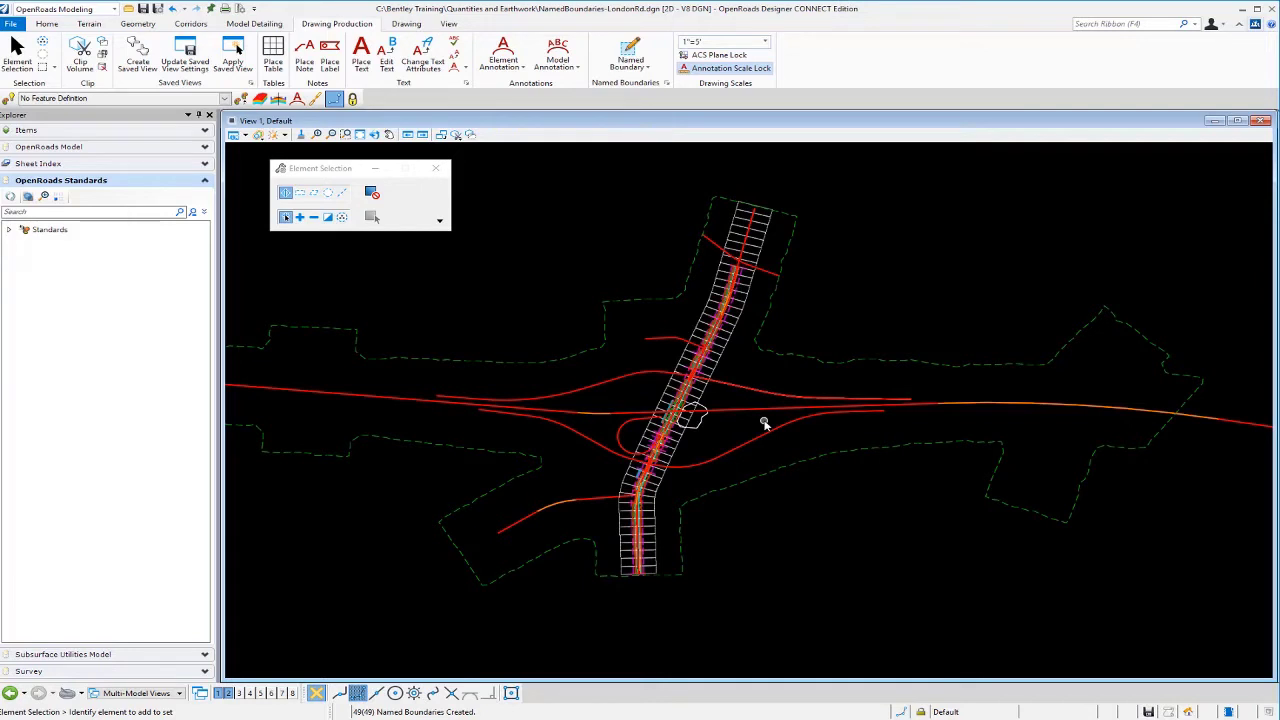
pyautogui.click(373, 134)
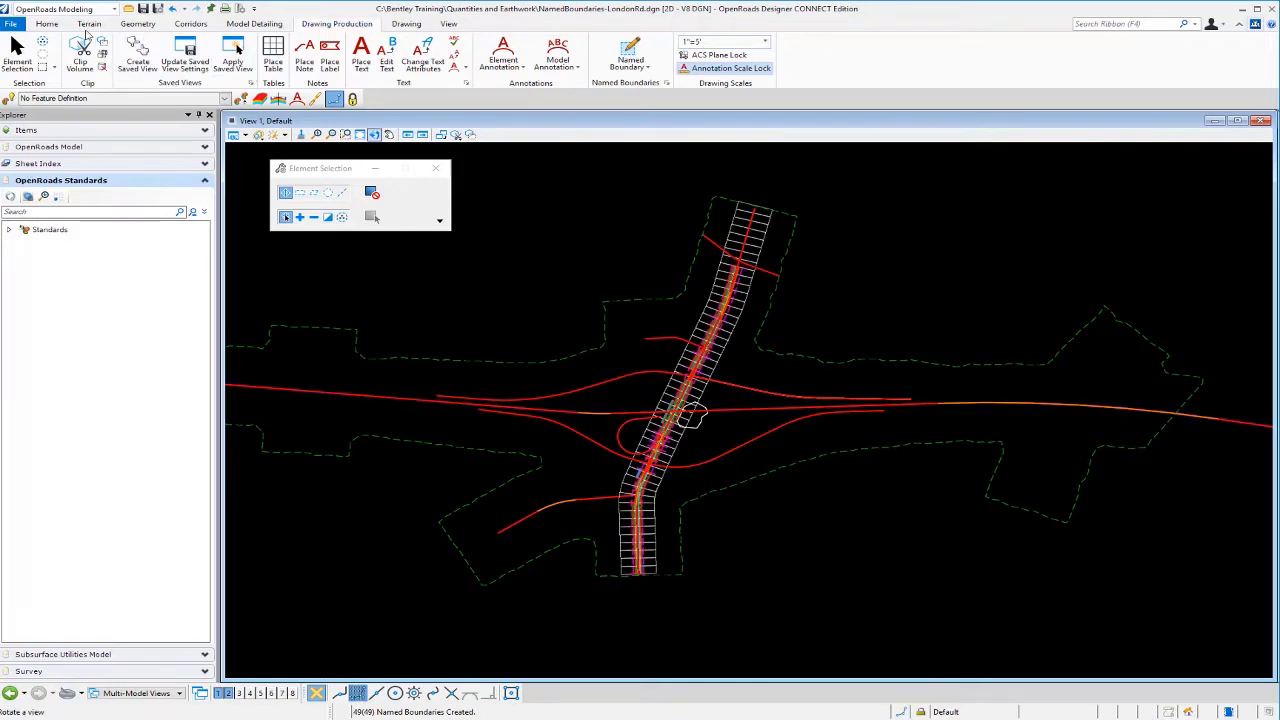
pyautogui.click(56, 28)
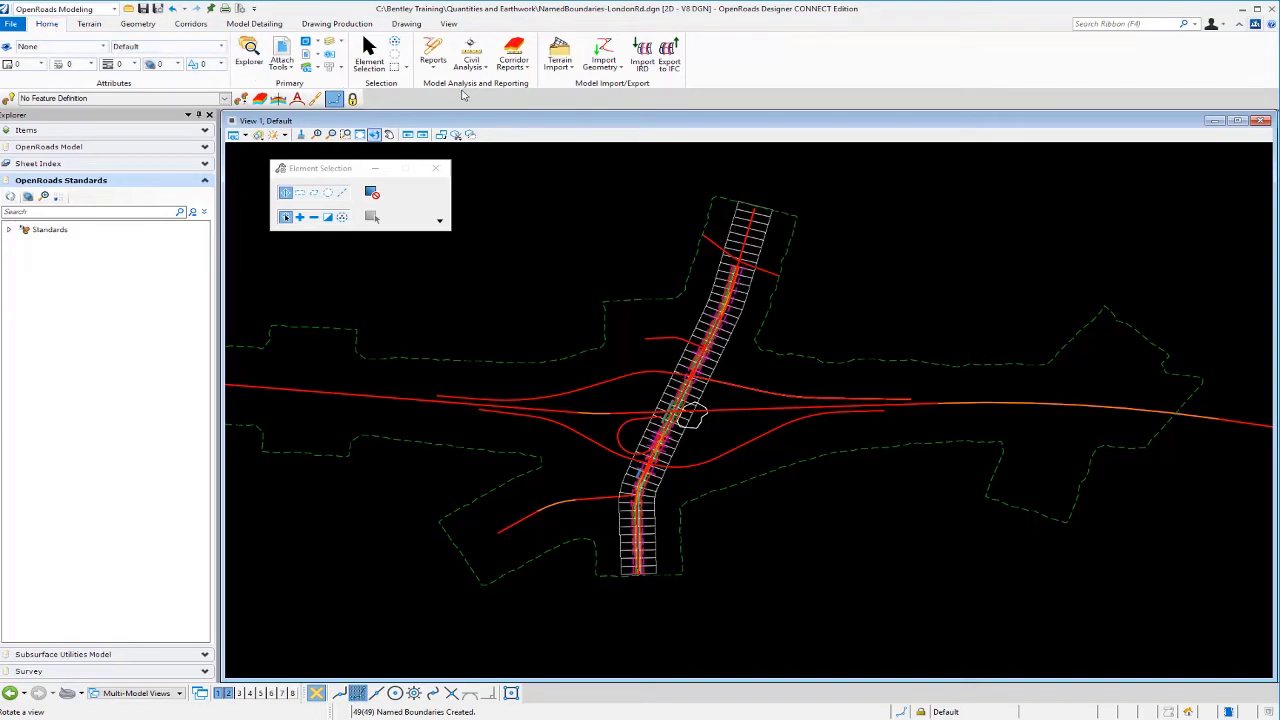
pyautogui.click(488, 70)
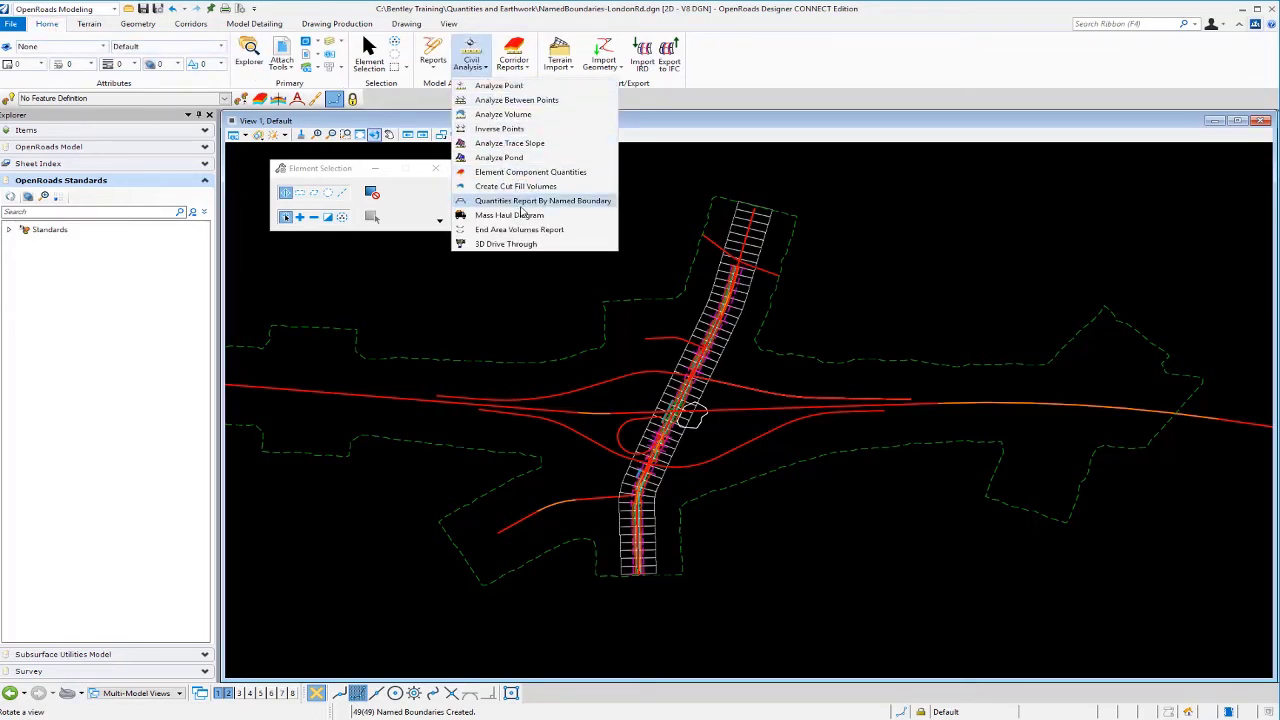
pyautogui.click(520, 203)
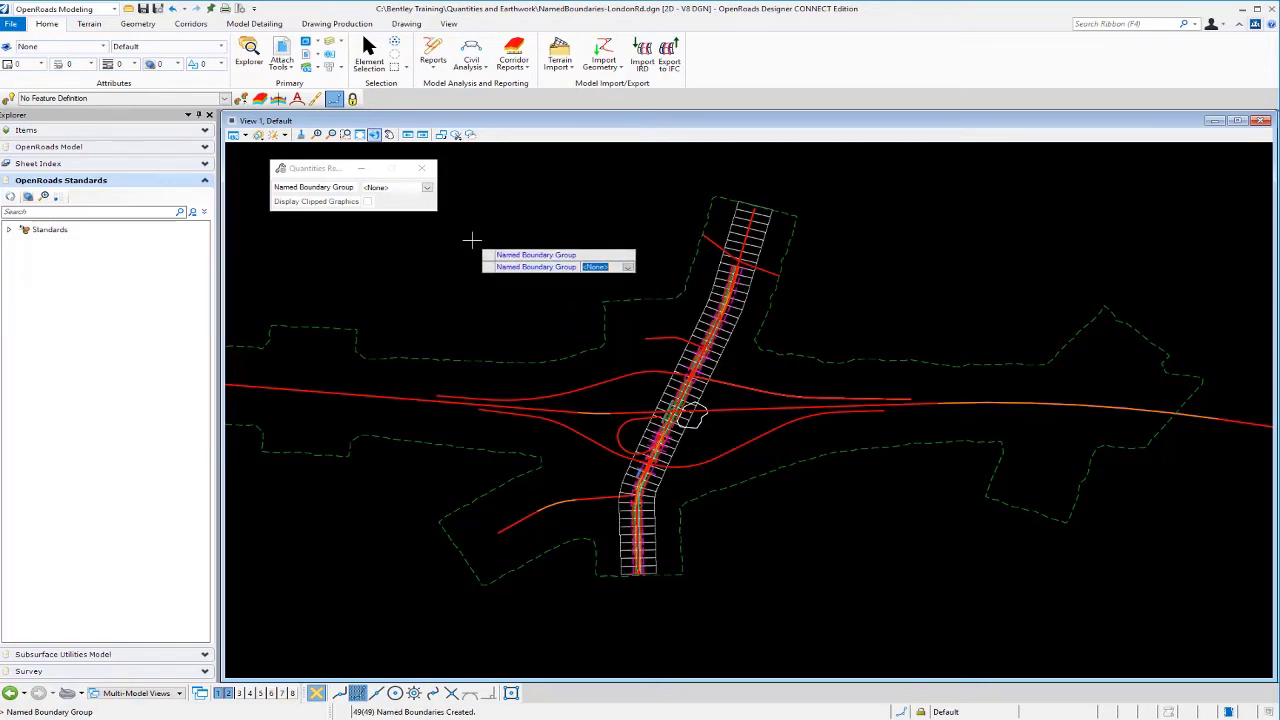
pyautogui.press('Down')
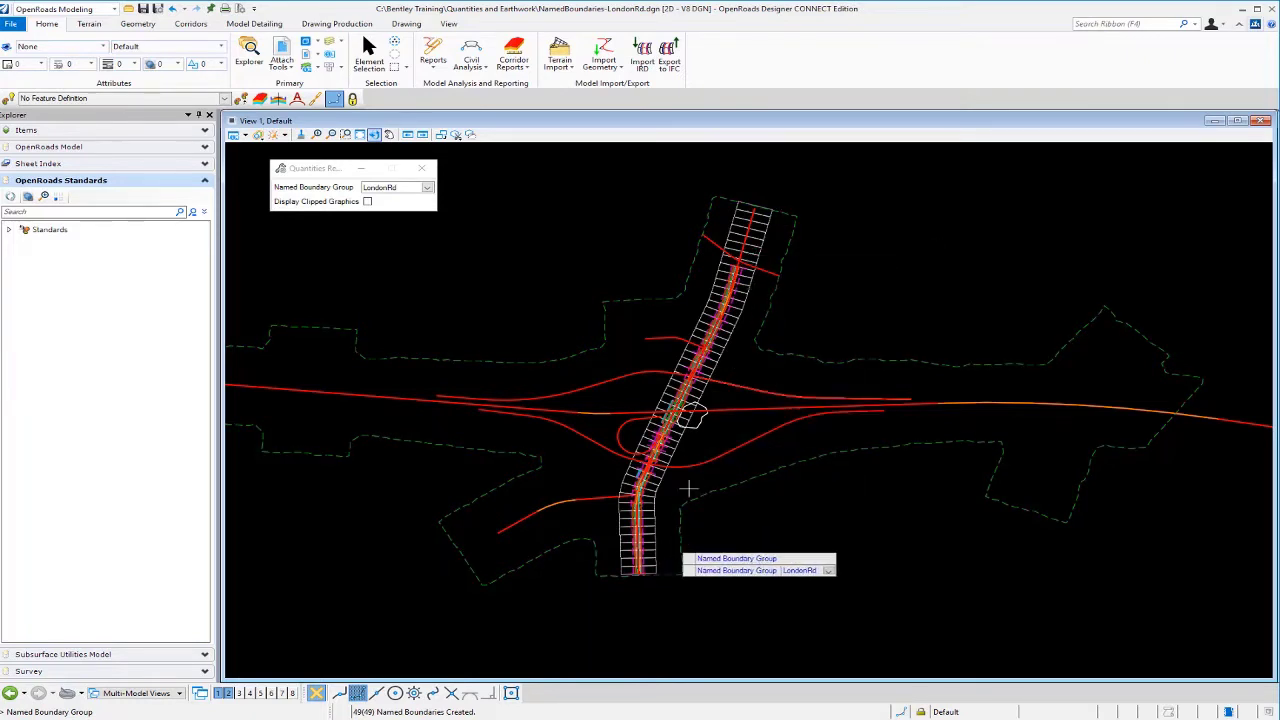
pyautogui.click(855, 226)
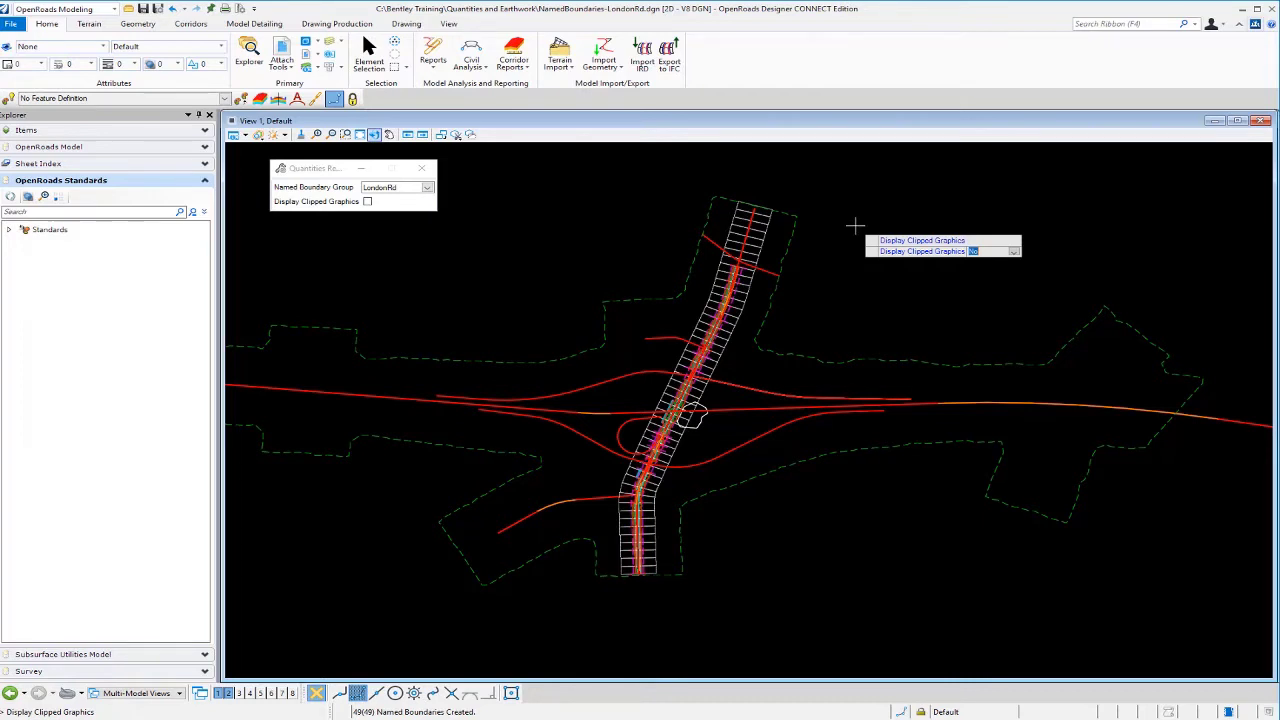
pyautogui.click(855, 226)
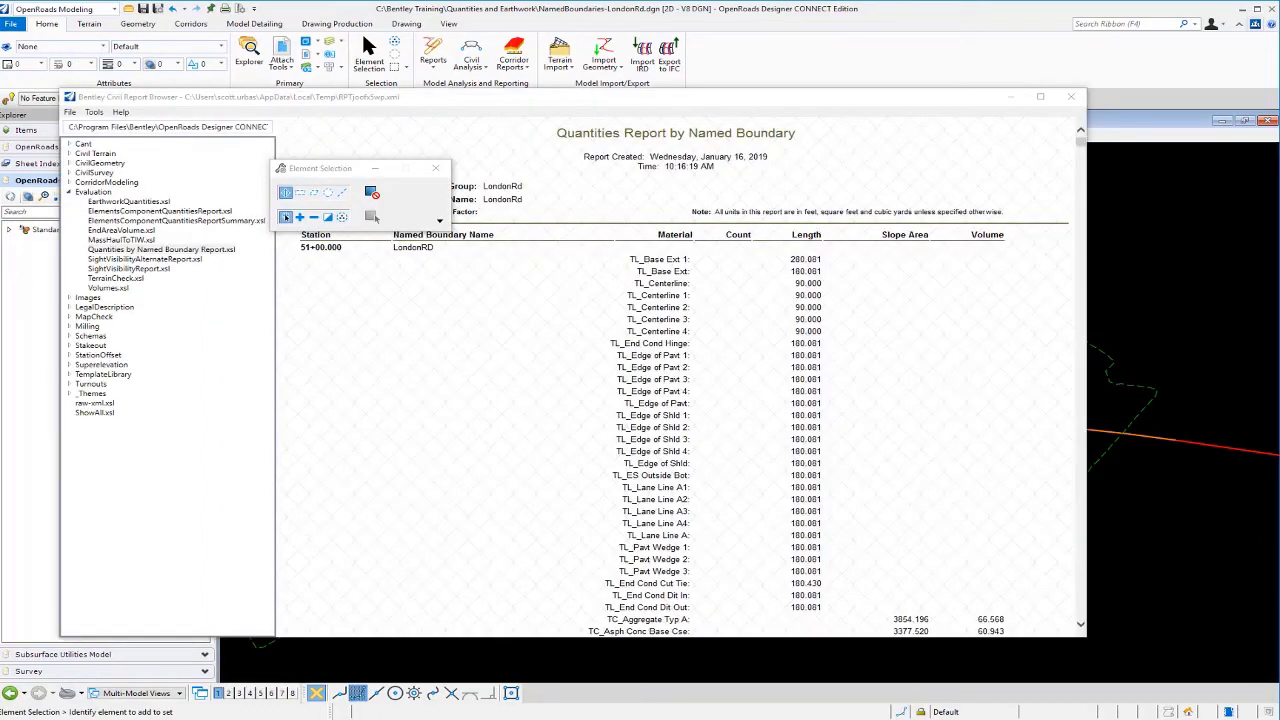
# - Examine the material lengths, slope areas and volumes listed for each station's boundary in the quantities report
pyautogui.click(1007, 332)
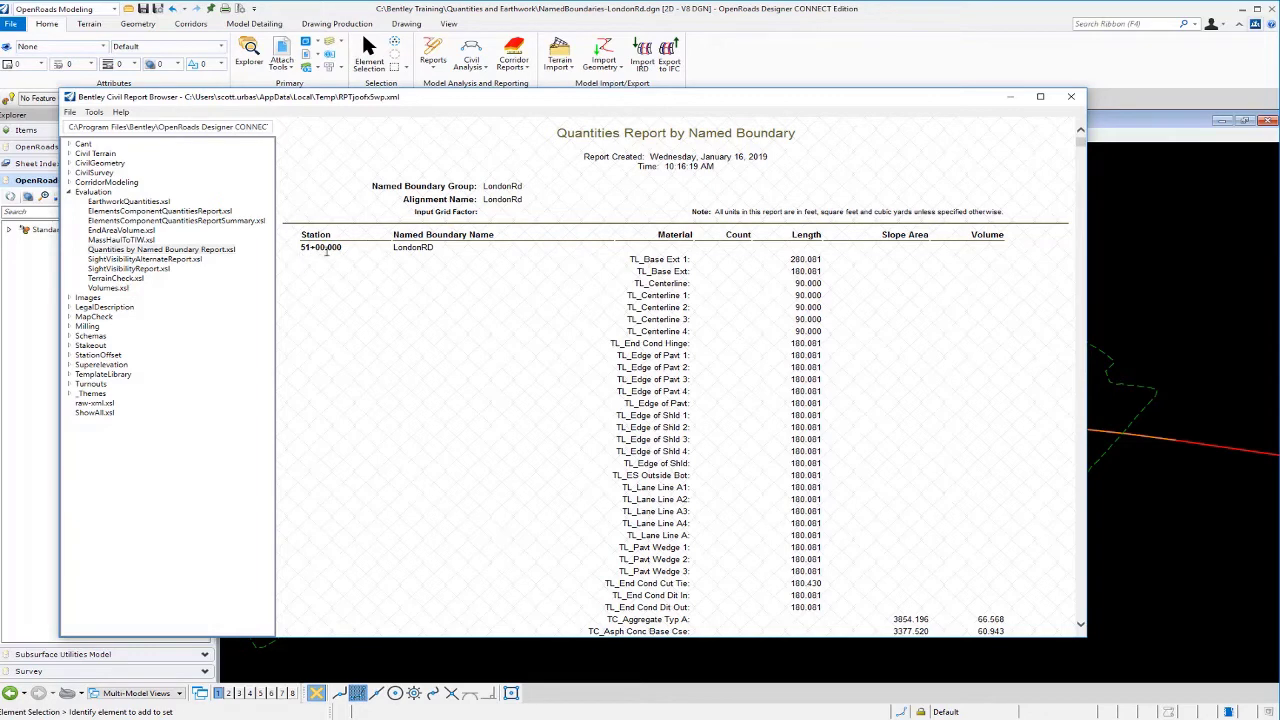
pyautogui.scroll(-3, 380, 308)
pyautogui.scroll(-3, 378, 308)
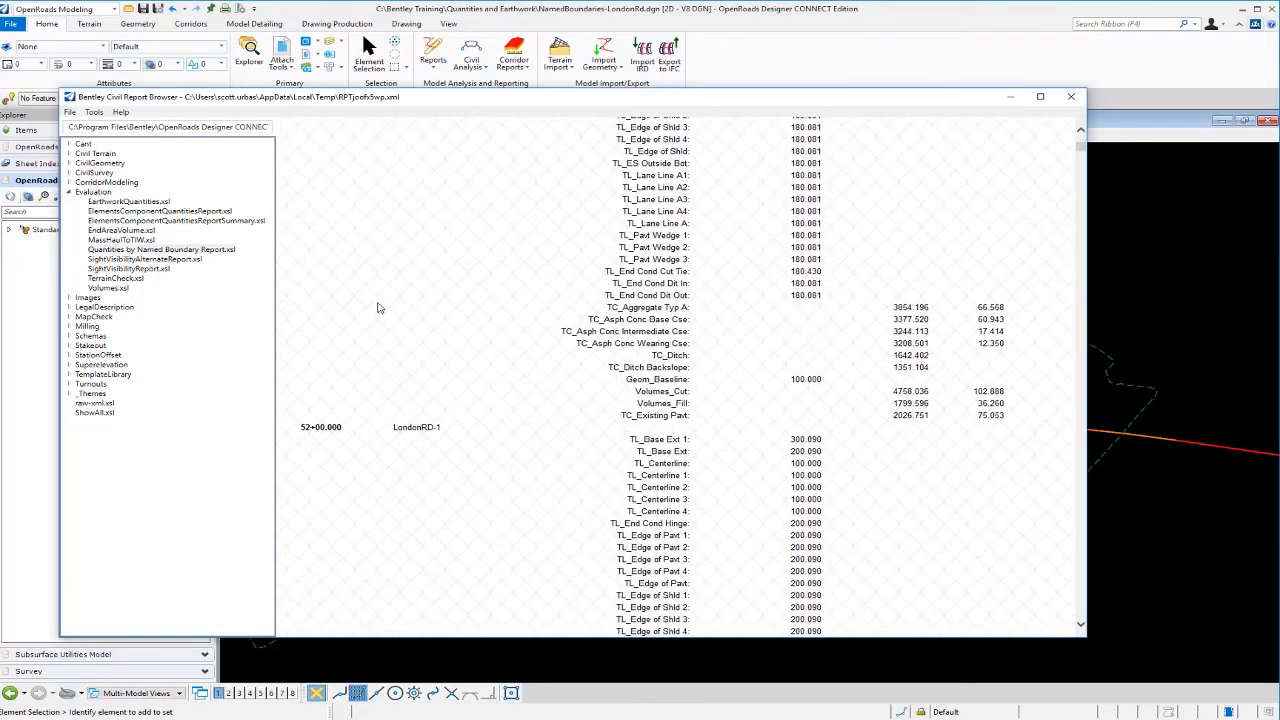
pyautogui.scroll(-13, 378, 308)
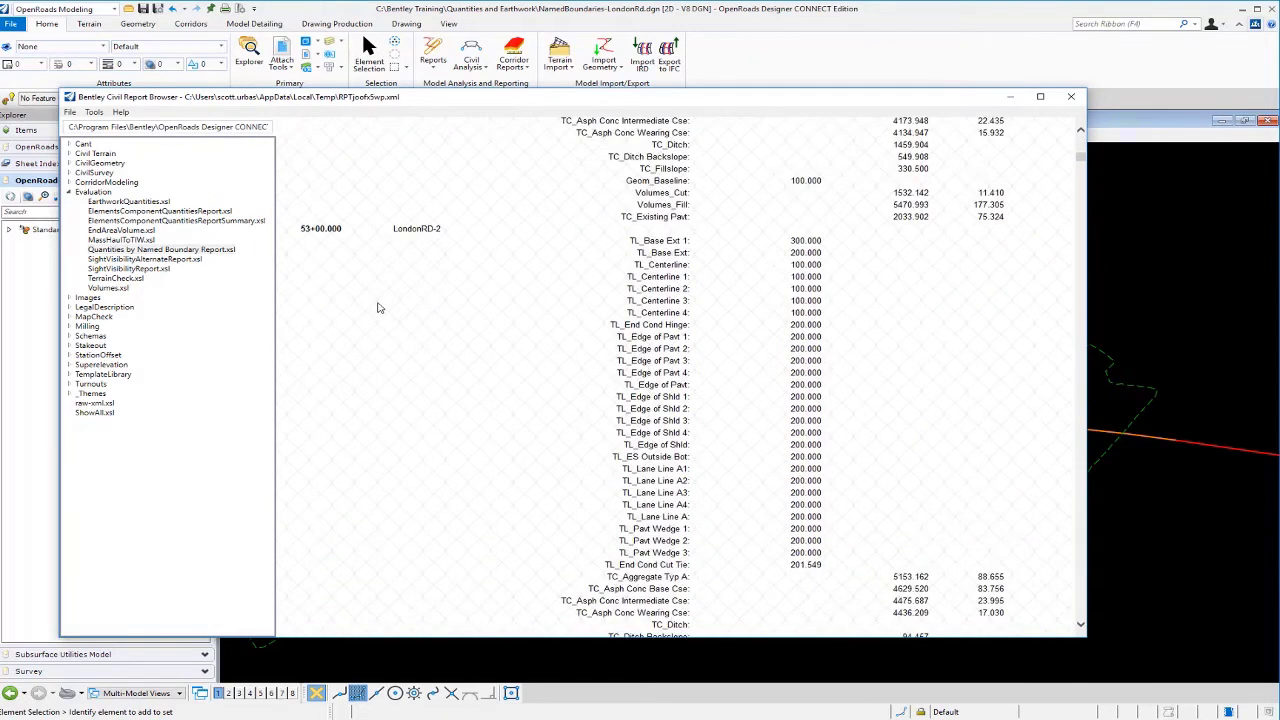
pyautogui.scroll(-5, 378, 308)
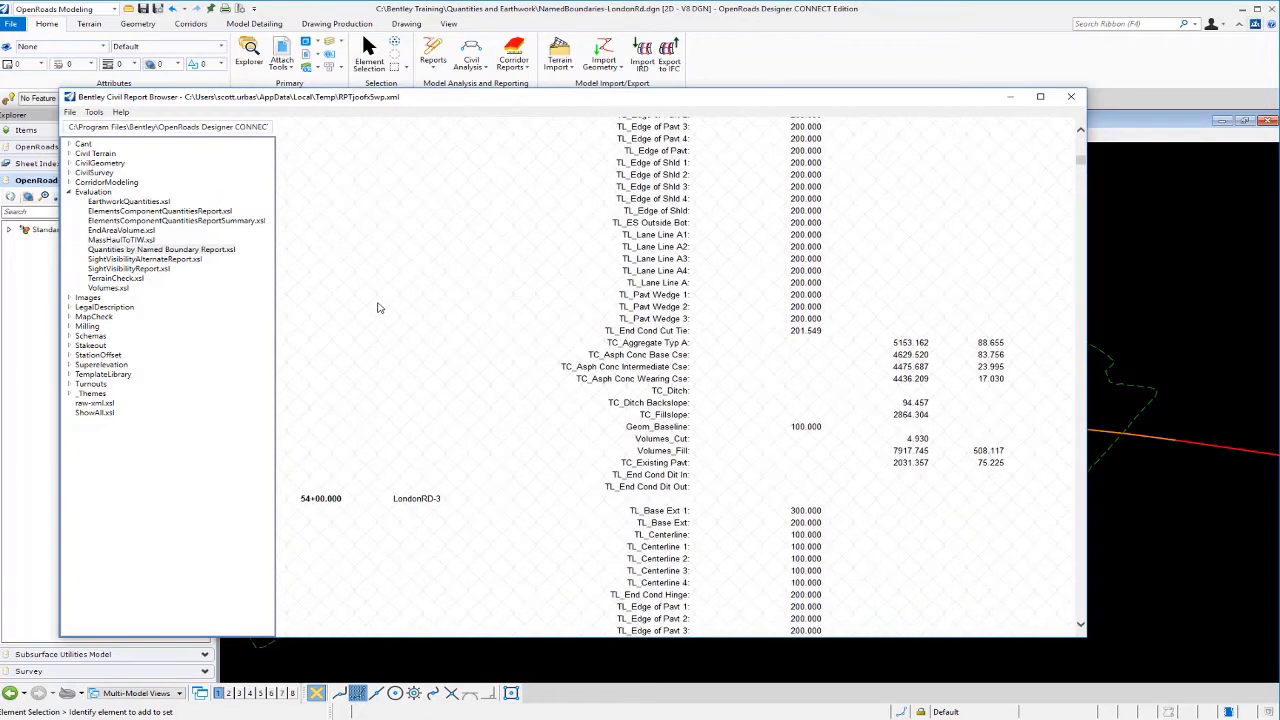
# - Look through the quantities of the following stations' boundaries, from 54+00 onward, and return to the beginning of the report
pyautogui.scroll(-5, 473, 380)
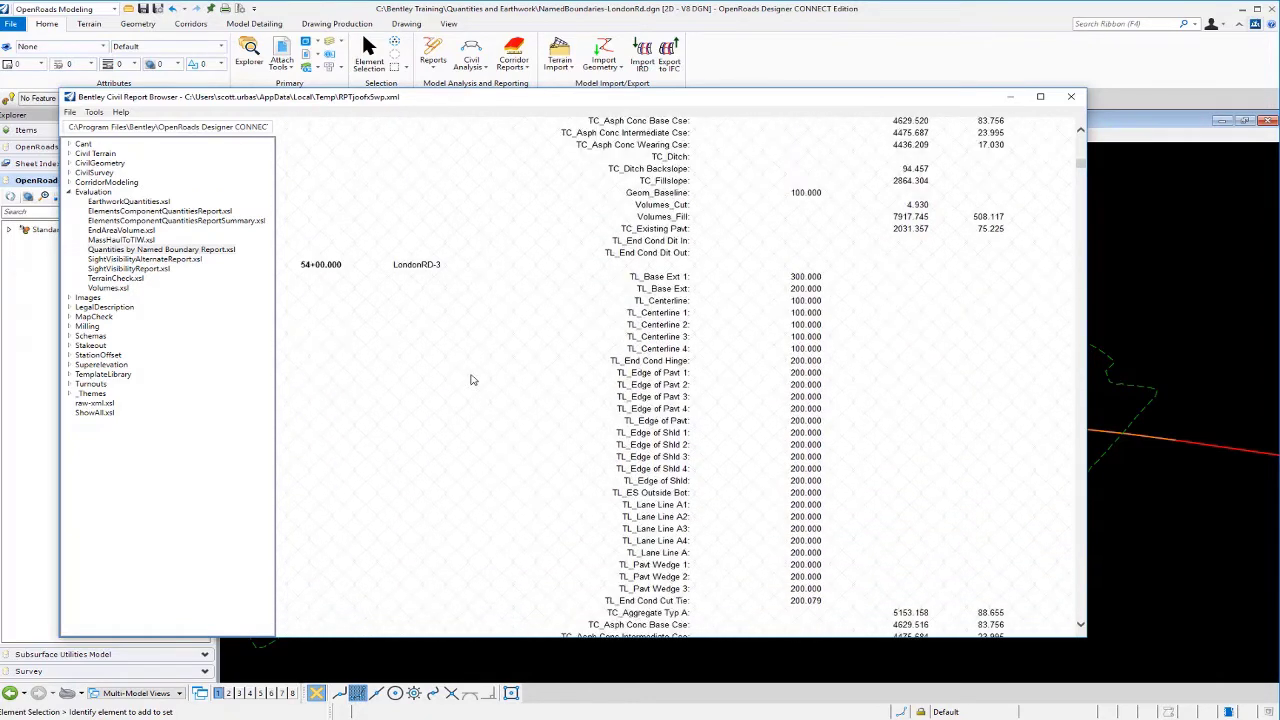
pyautogui.scroll(-12, 473, 380)
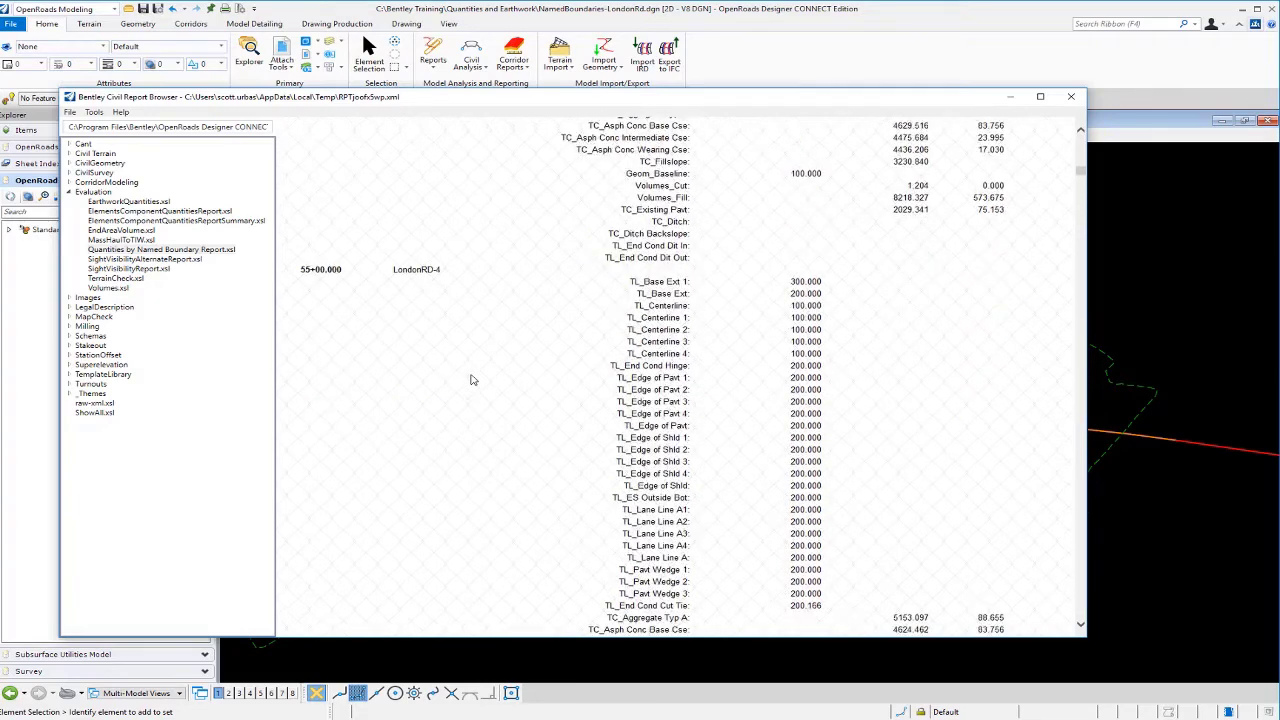
pyautogui.scroll(-10, 473, 380)
pyautogui.scroll(20, 473, 380)
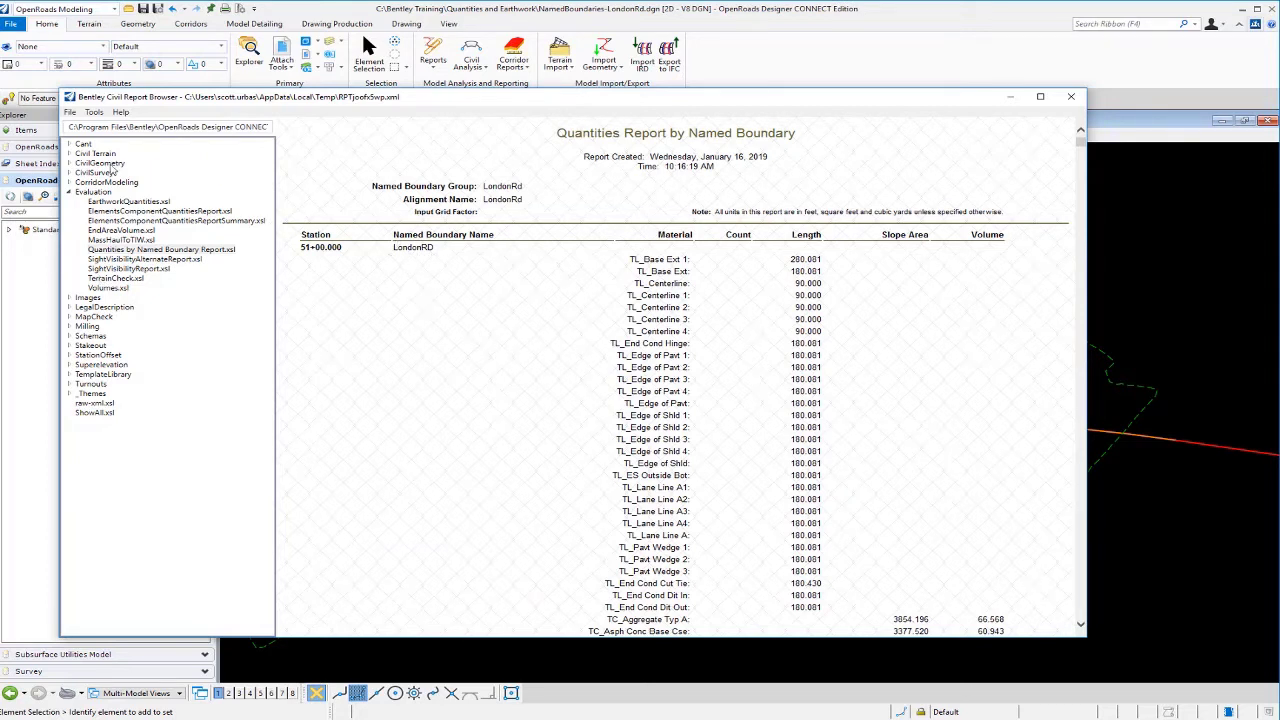
# - Show the data as a Volumes report, review each station's volumes and mass ordinates, and close the report browser
pyautogui.click(108, 289)
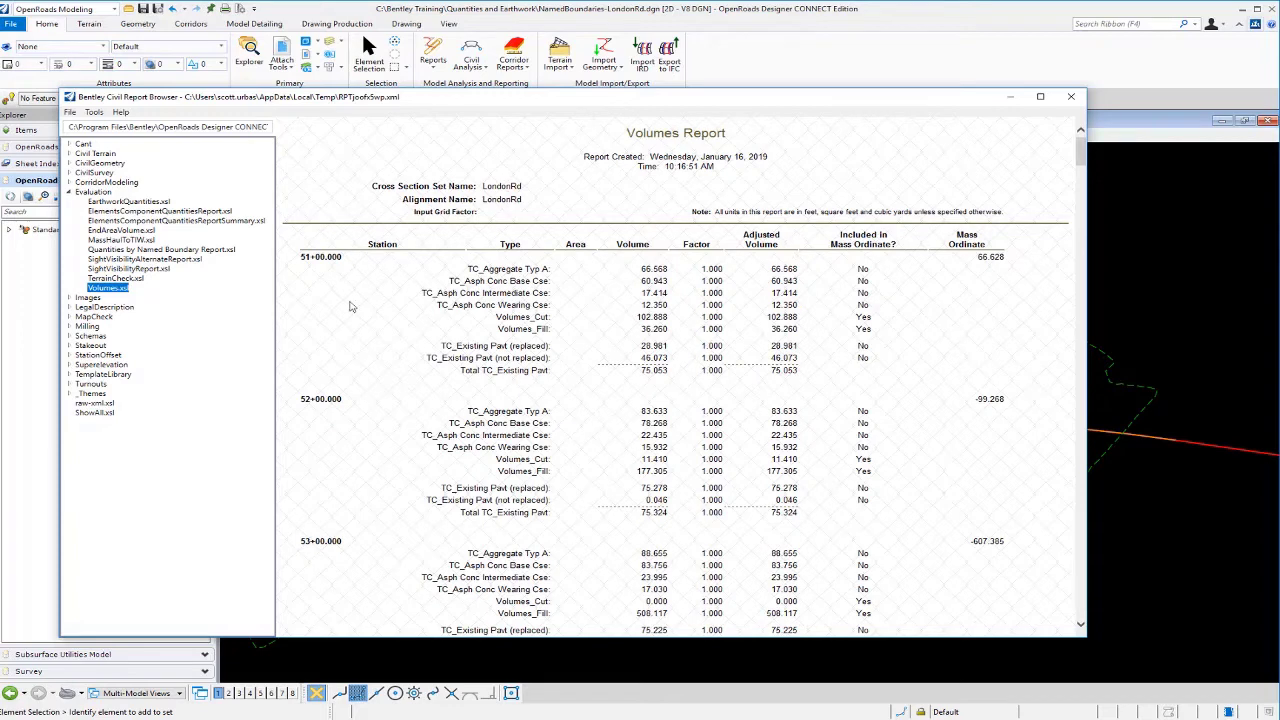
pyautogui.scroll(-5, 352, 410)
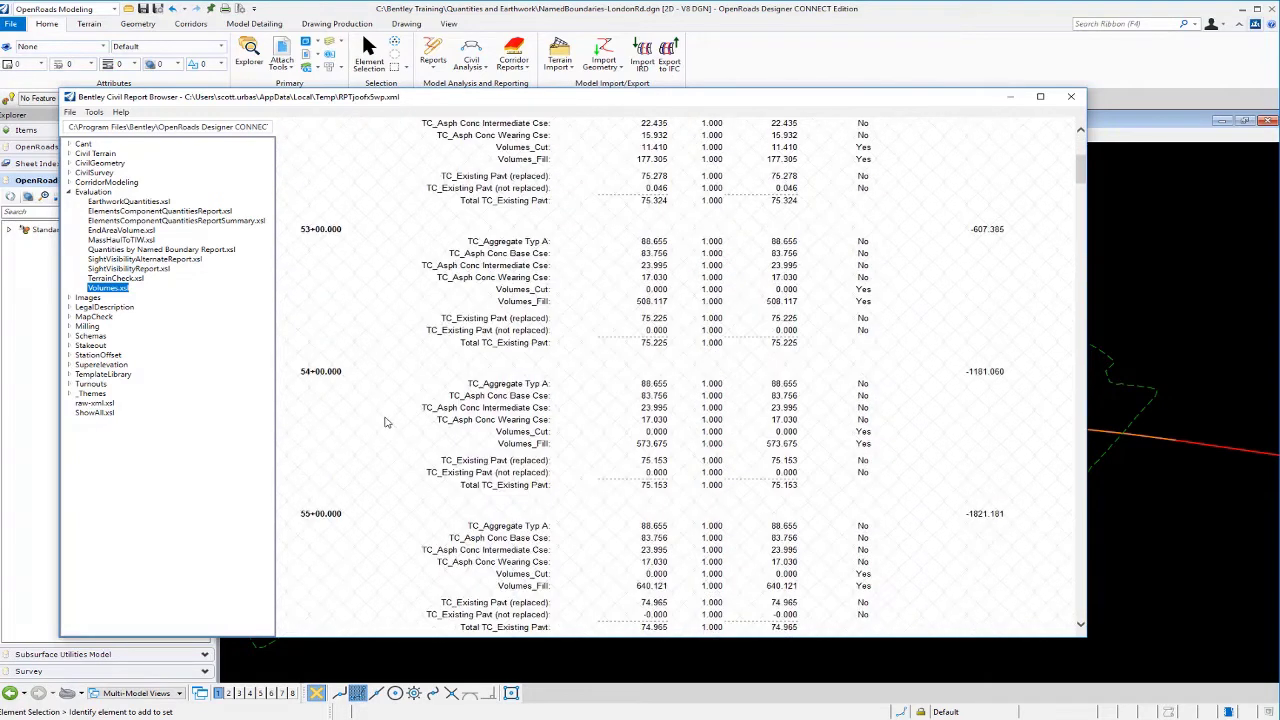
pyautogui.scroll(-5, 397, 448)
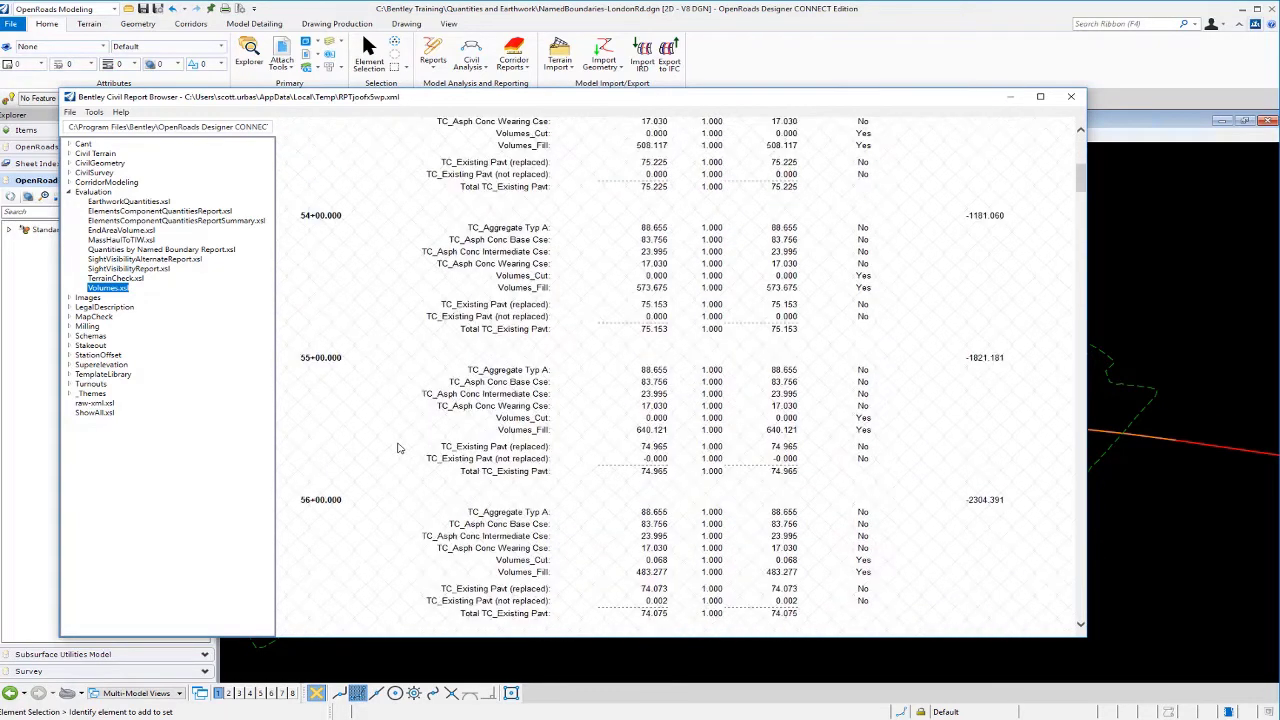
pyautogui.scroll(-12, 397, 448)
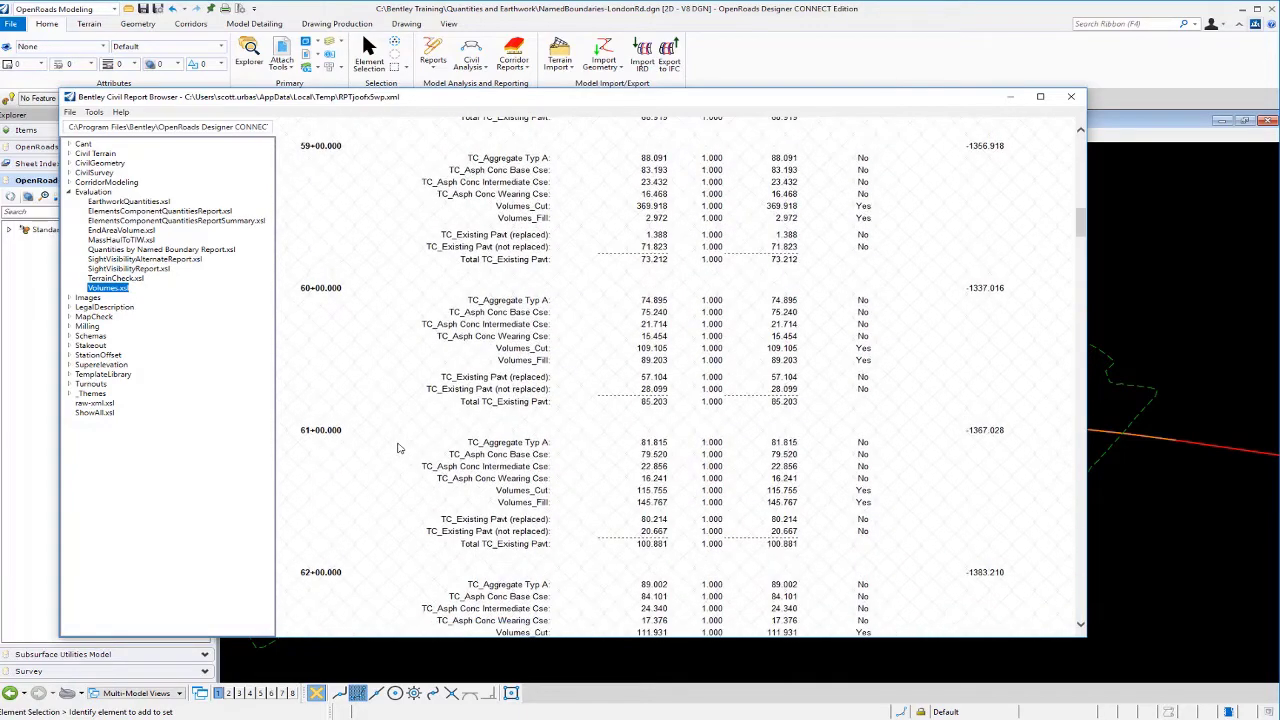
pyautogui.scroll(-14, 397, 448)
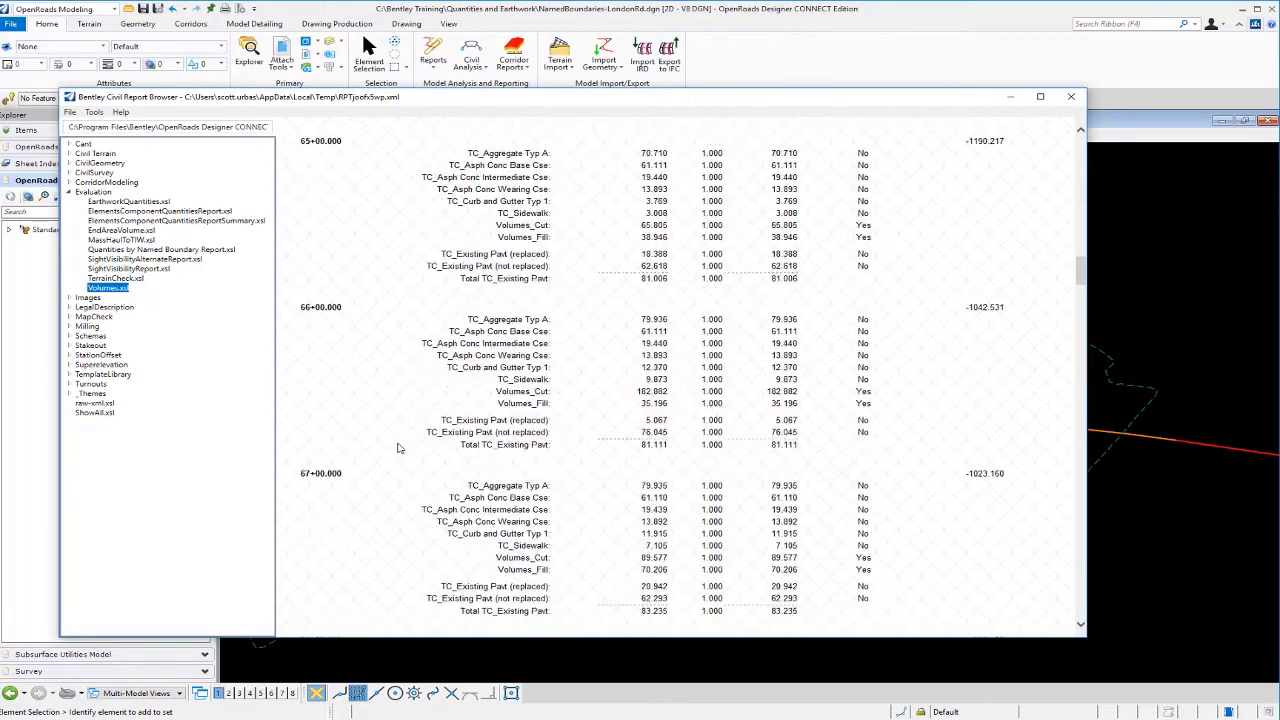
pyautogui.scroll(-2, 397, 448)
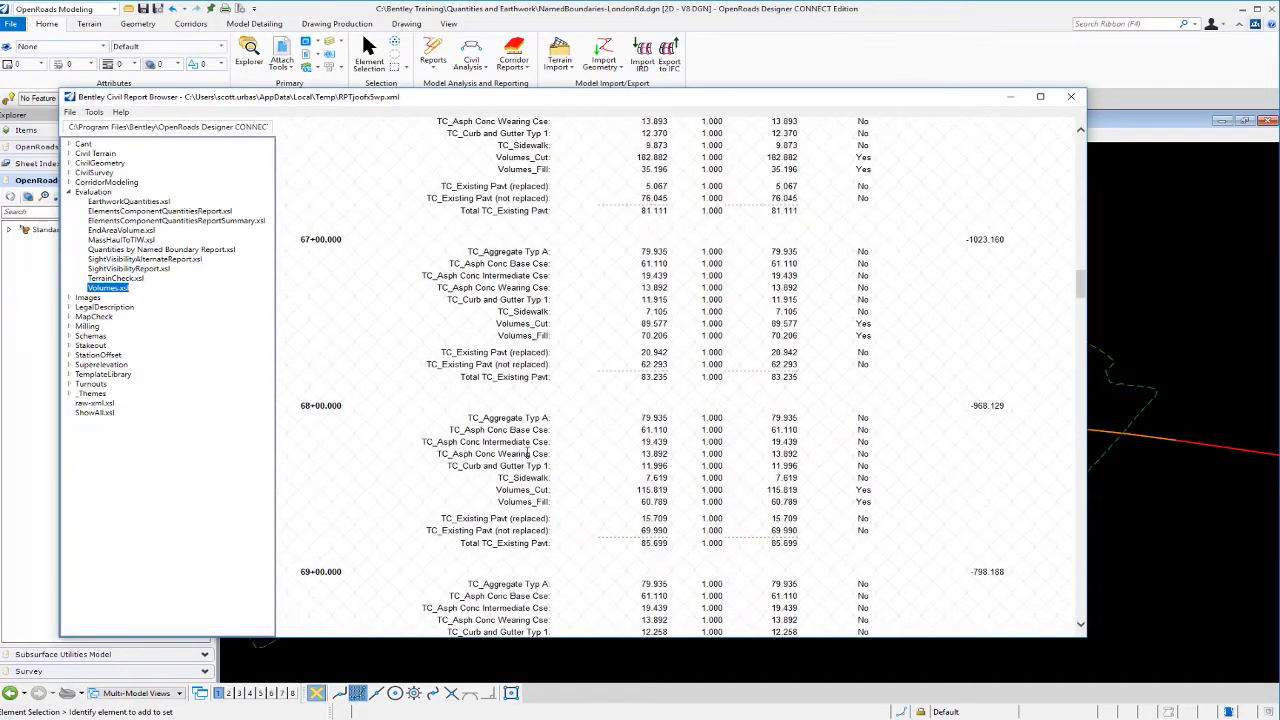
pyautogui.scroll(-10, 620, 462)
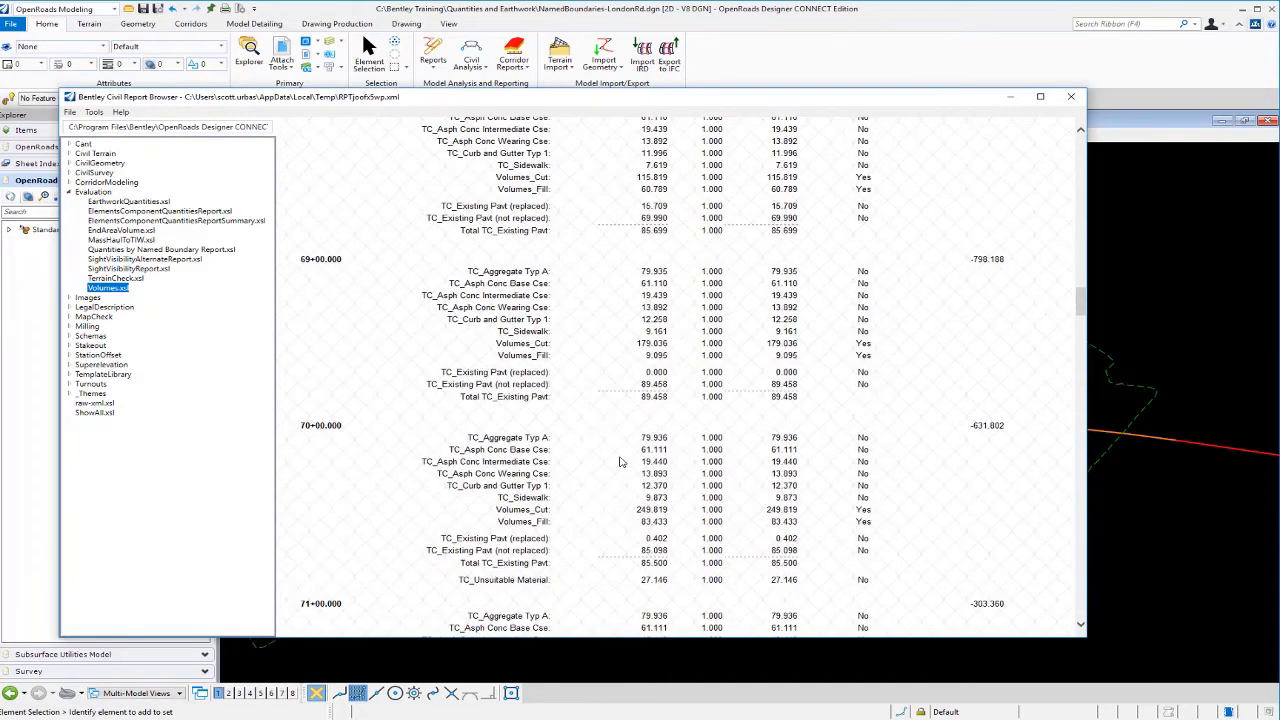
pyautogui.scroll(-9, 620, 462)
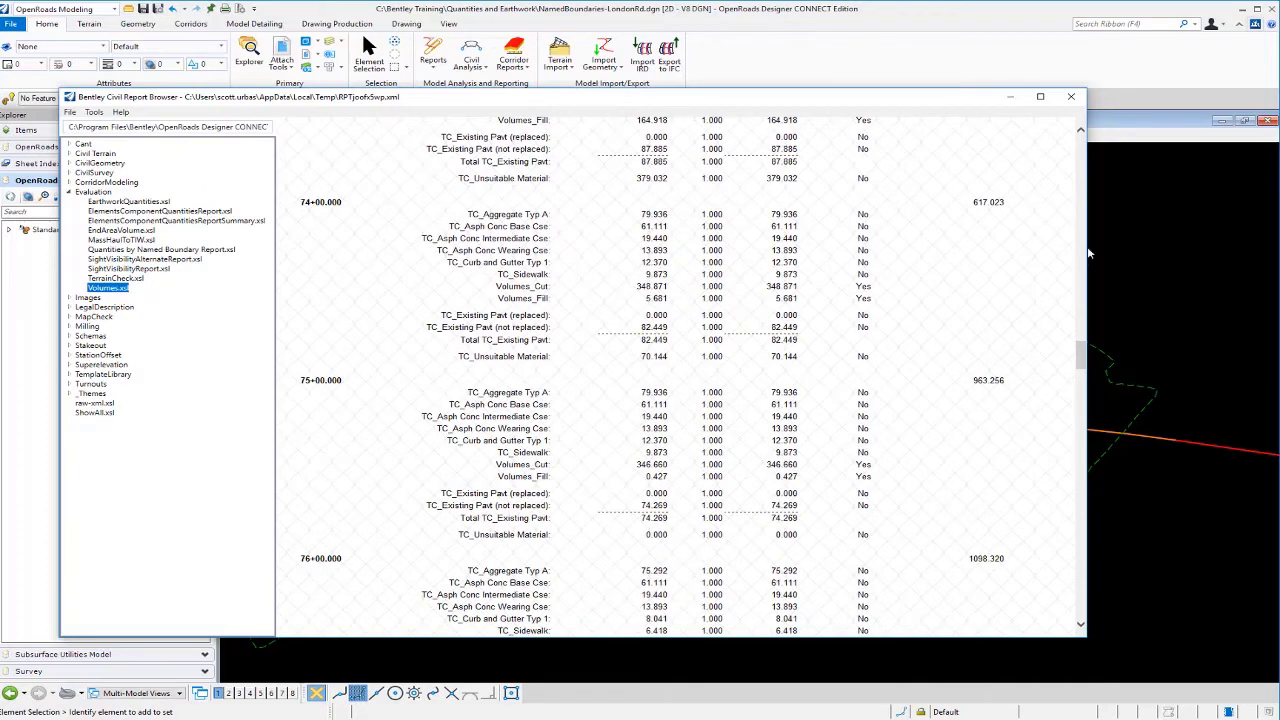
pyautogui.moveTo(1080, 360); pyautogui.dragTo(1083, 148)
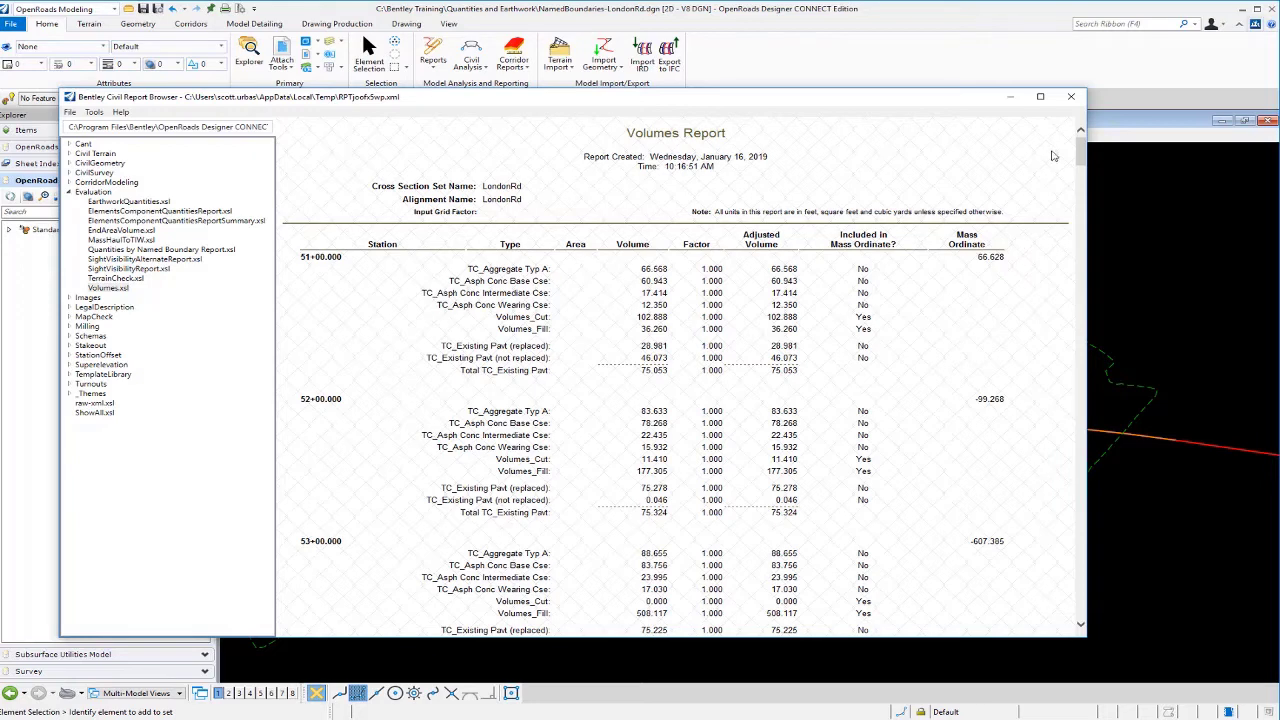
pyautogui.click(1071, 98)
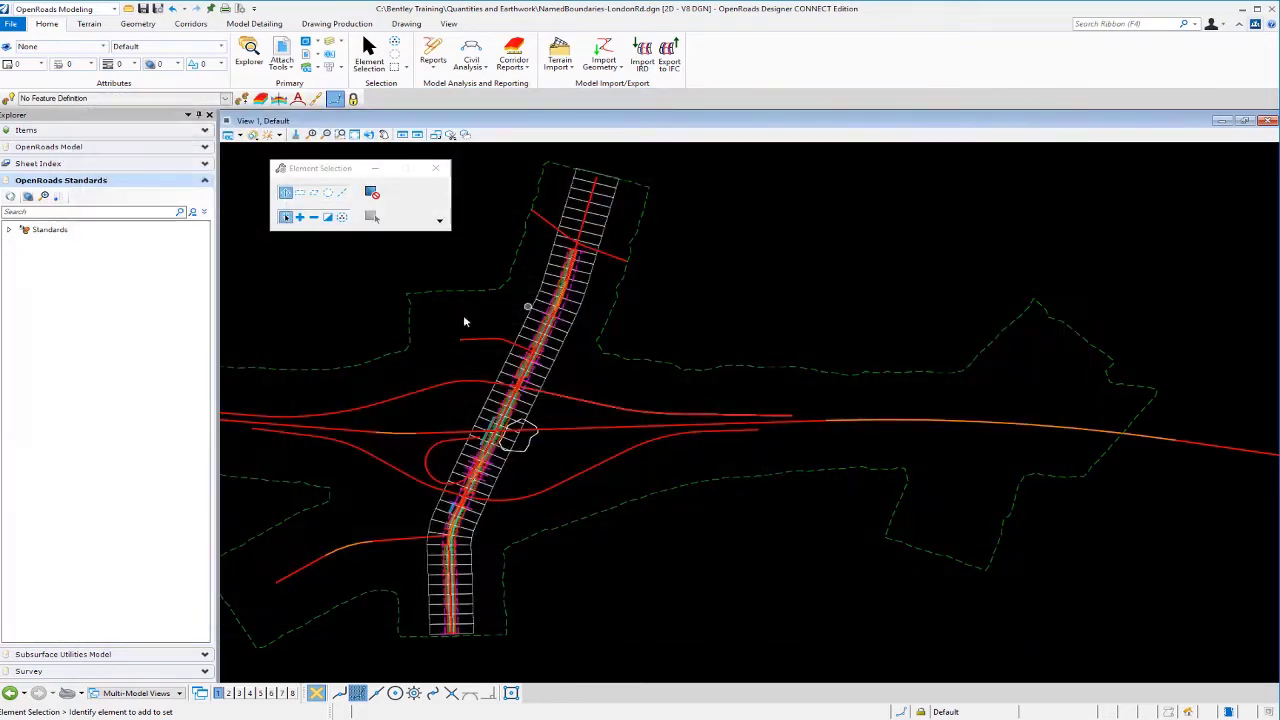
# - Open the file NamedBoundaries-LondonRd-Phasing.dgn from the Quantities and Earthwork folder
pyautogui.click(129, 8)
pyautogui.scroll(-1, 306, 236)
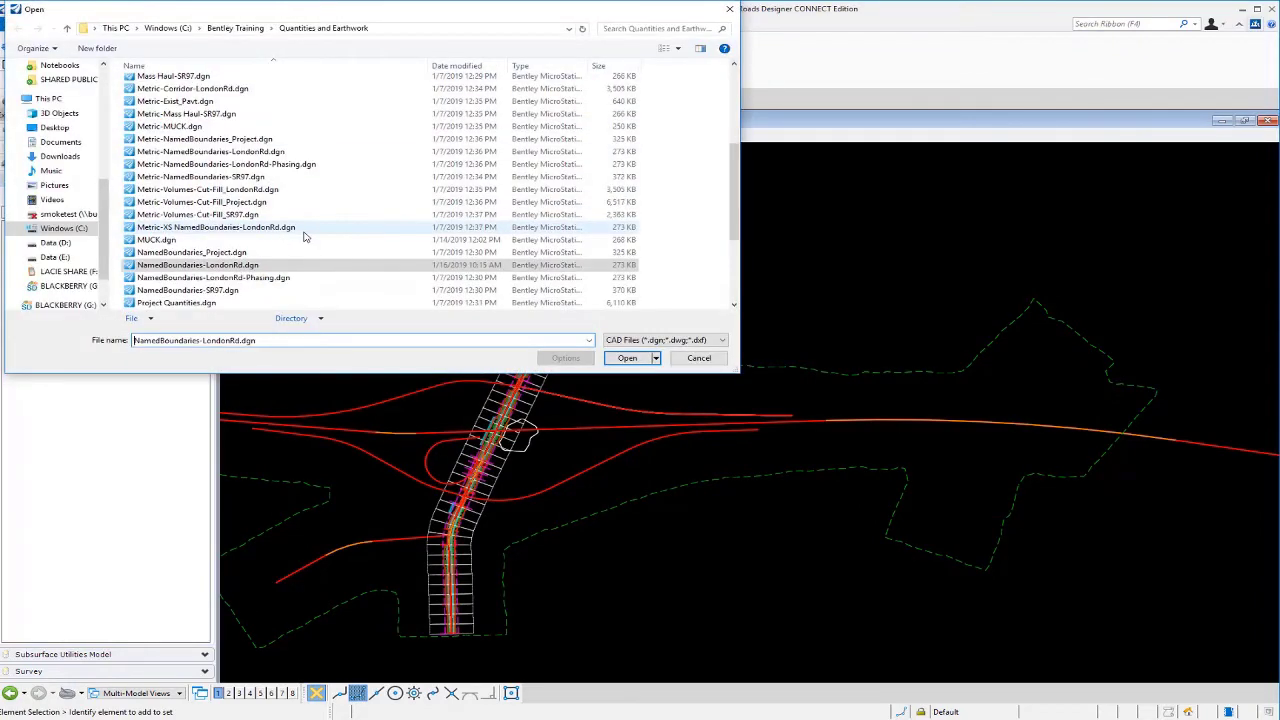
pyautogui.scroll(-1, 306, 236)
pyautogui.click(268, 242)
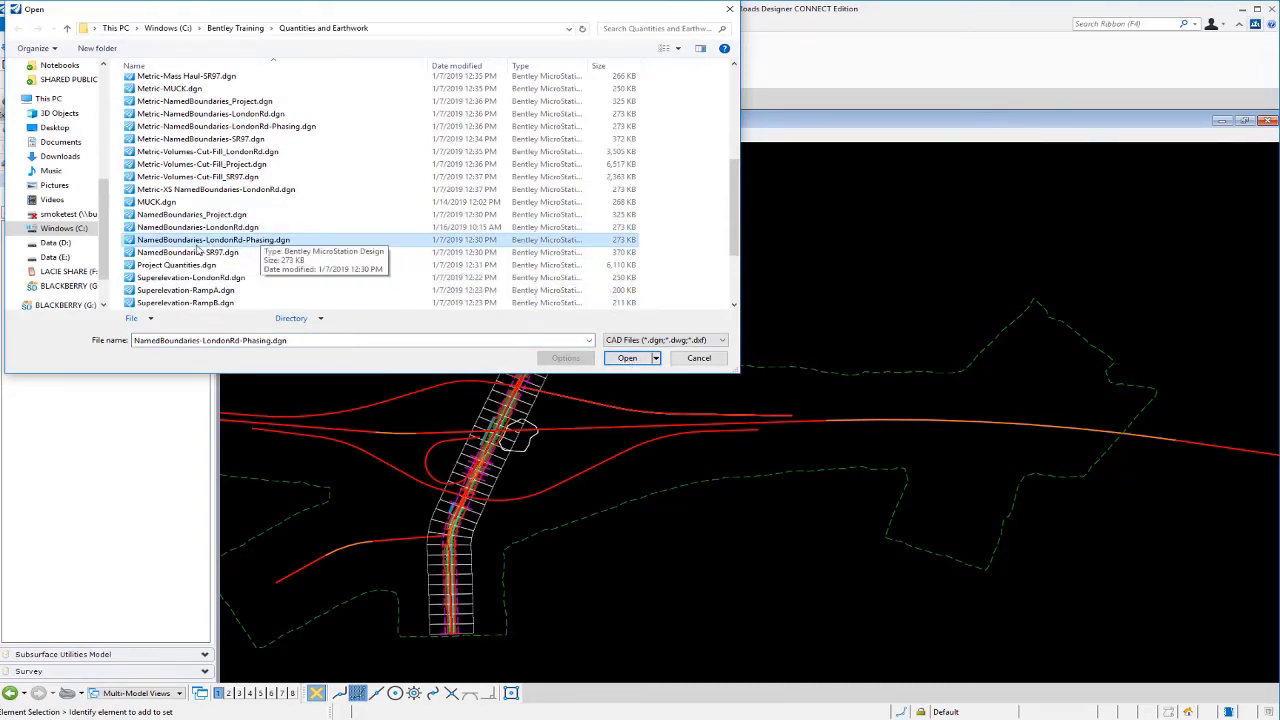
pyautogui.click(626, 361)
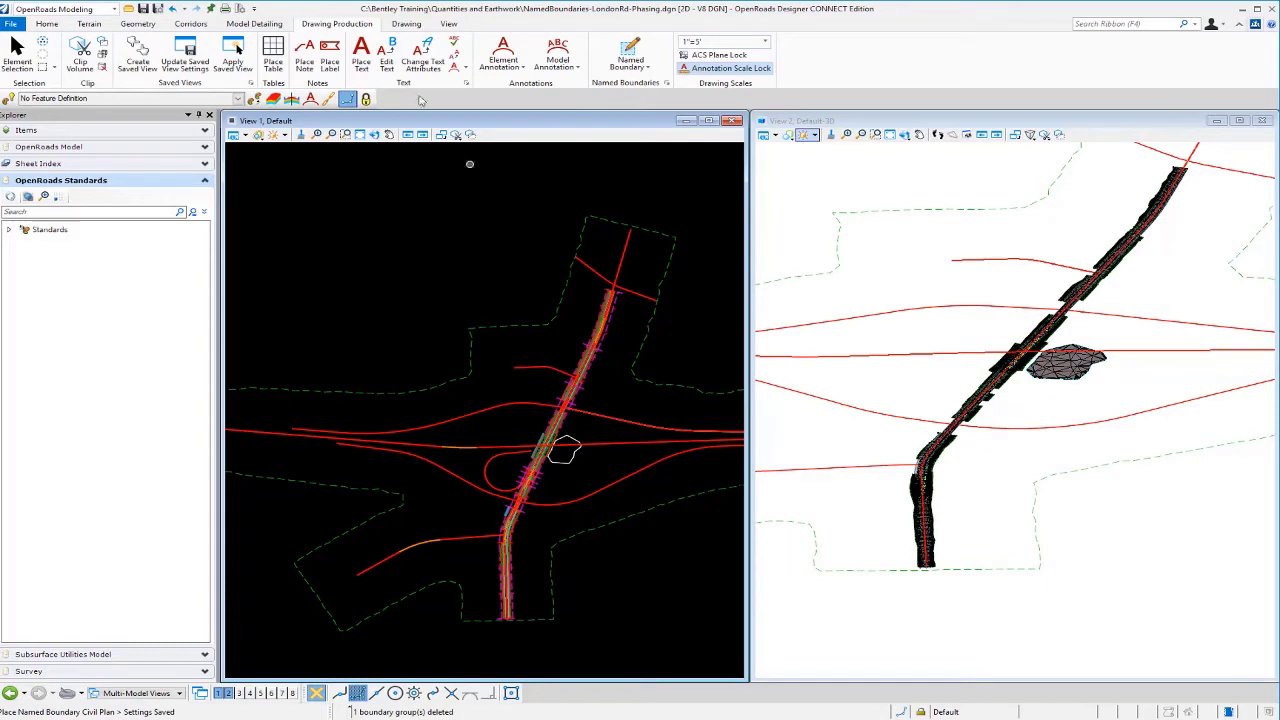
# - Start placing a civil plan named boundary with the ANSI D_PLAN drawing seed and the boundary name NB
pyautogui.click(630, 60)
pyautogui.click(672, 85)
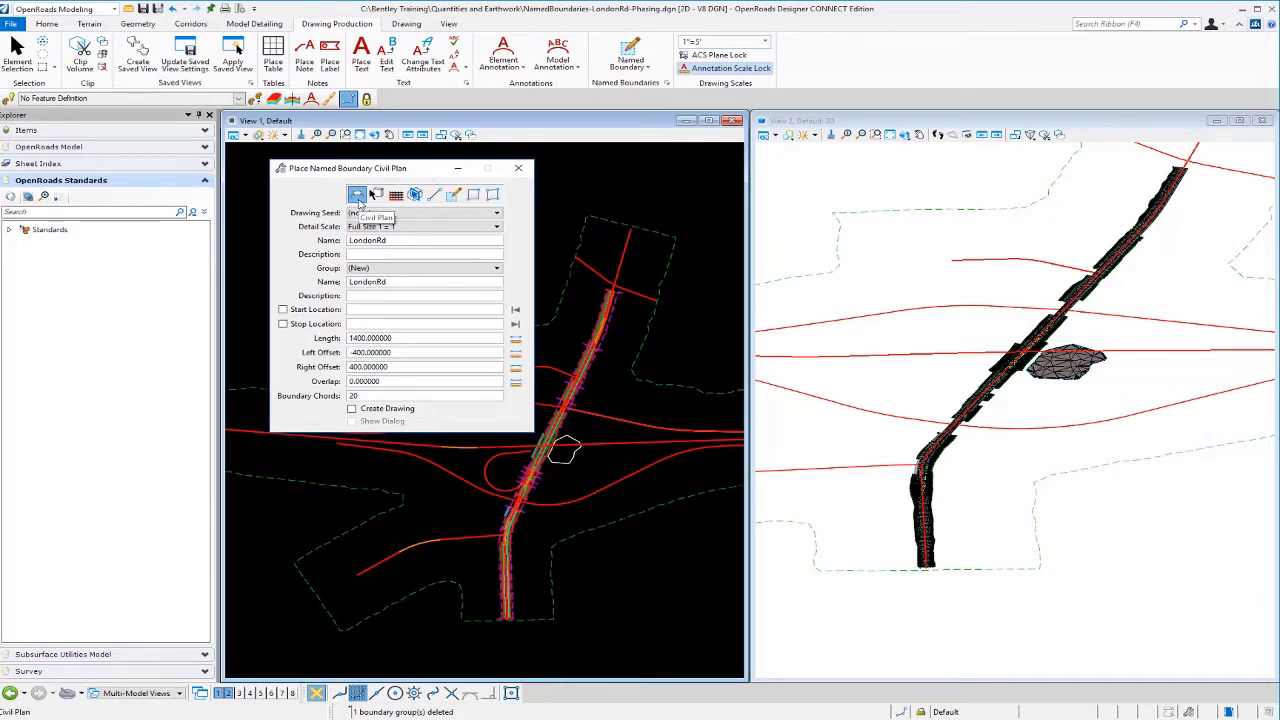
pyautogui.click(494, 216)
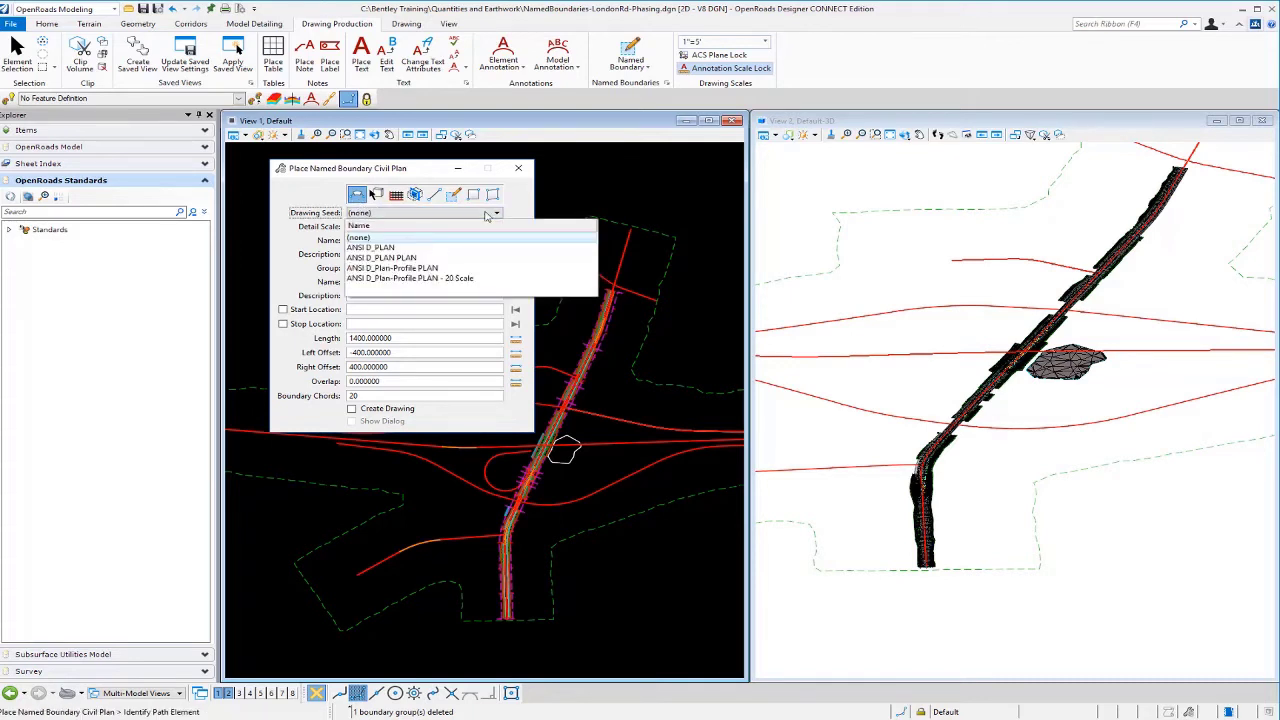
pyautogui.click(463, 248)
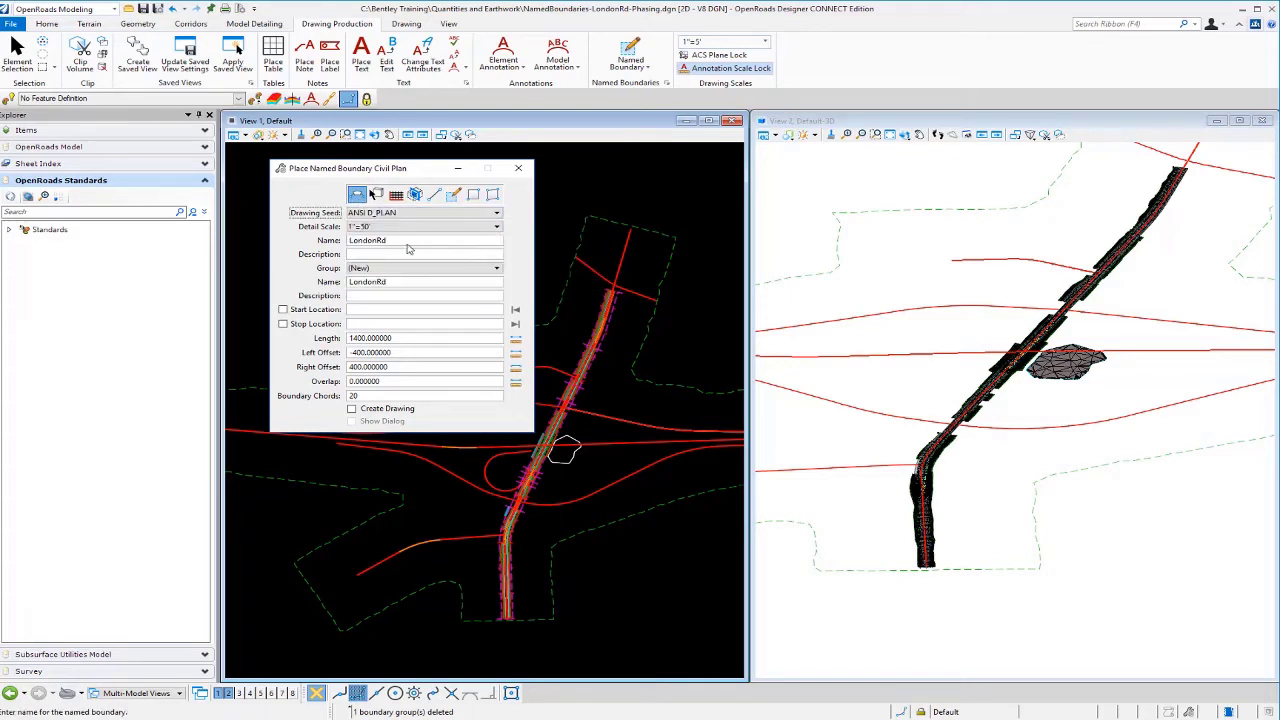
pyautogui.doubleClick(423, 243)
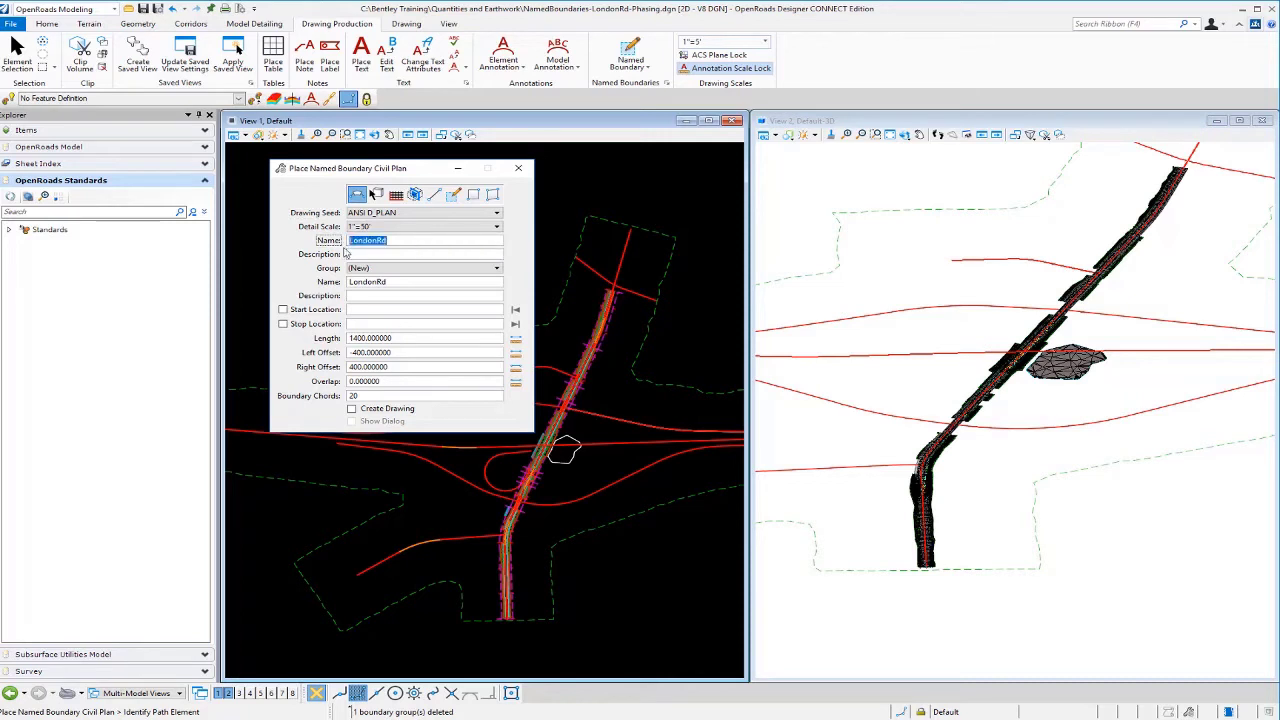
pyautogui.write('NB')
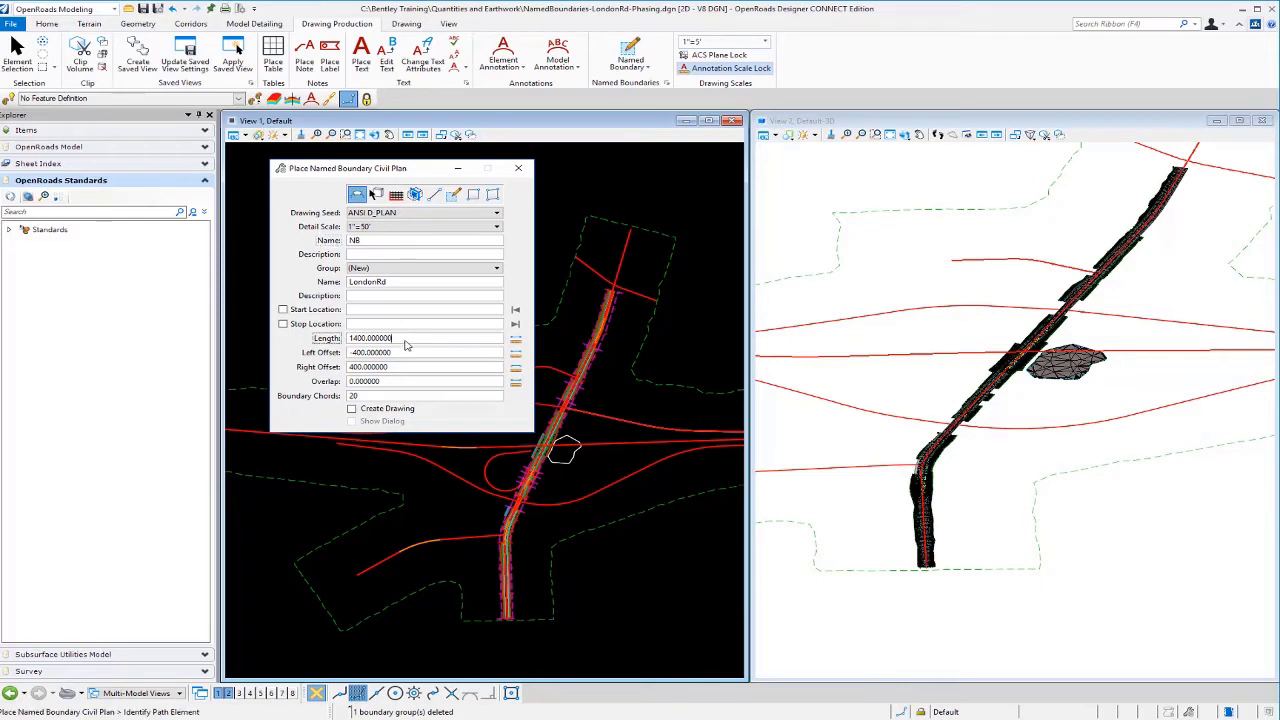
# - Set the named boundary length to 1100, the left offset to 0 and the right offset to 200
pyautogui.moveTo(404, 340); pyautogui.dragTo(343, 340)
pyautogui.write('1100')
pyautogui.press('Tab')
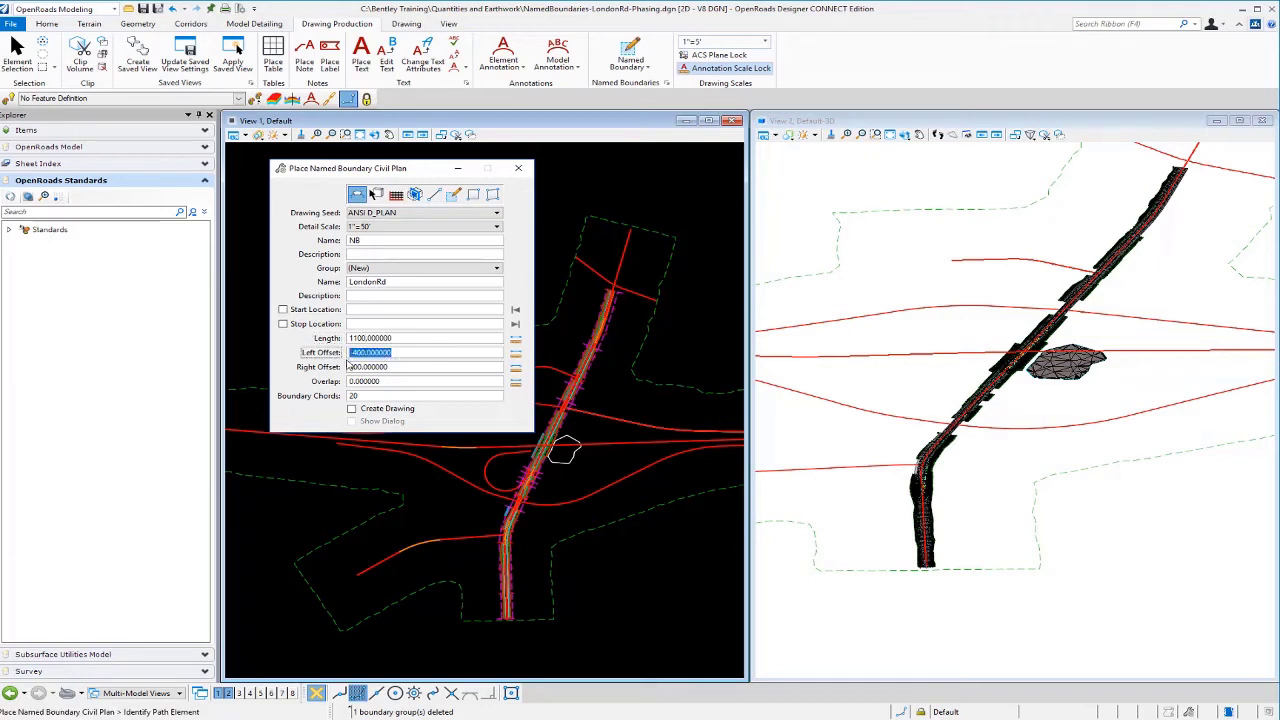
pyautogui.write('0')
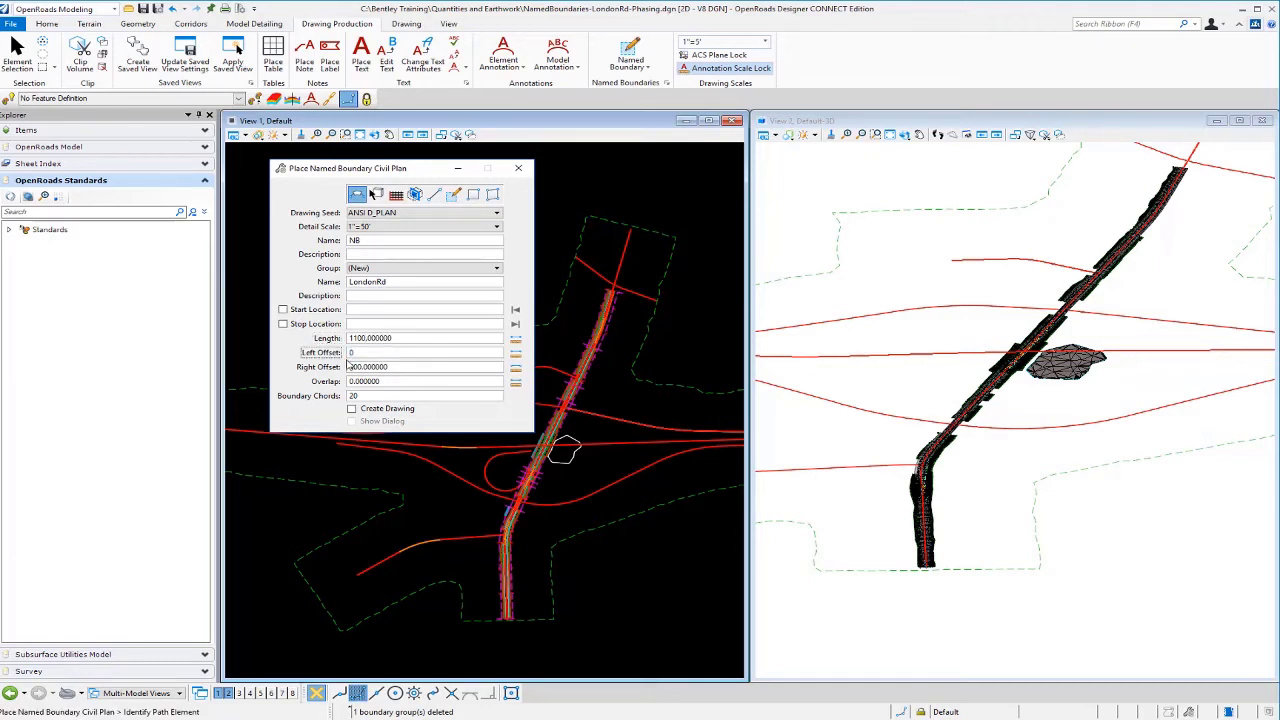
pyautogui.click(402, 368)
pyautogui.click(398, 370)
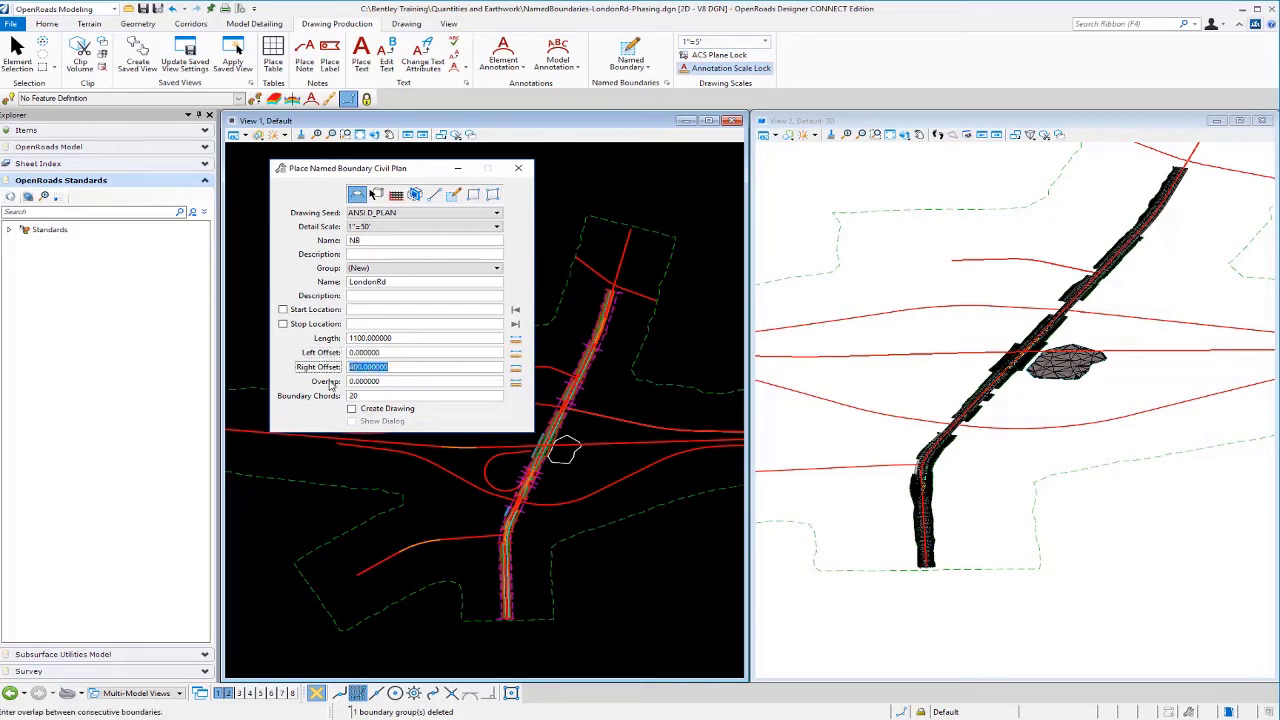
pyautogui.write('200')
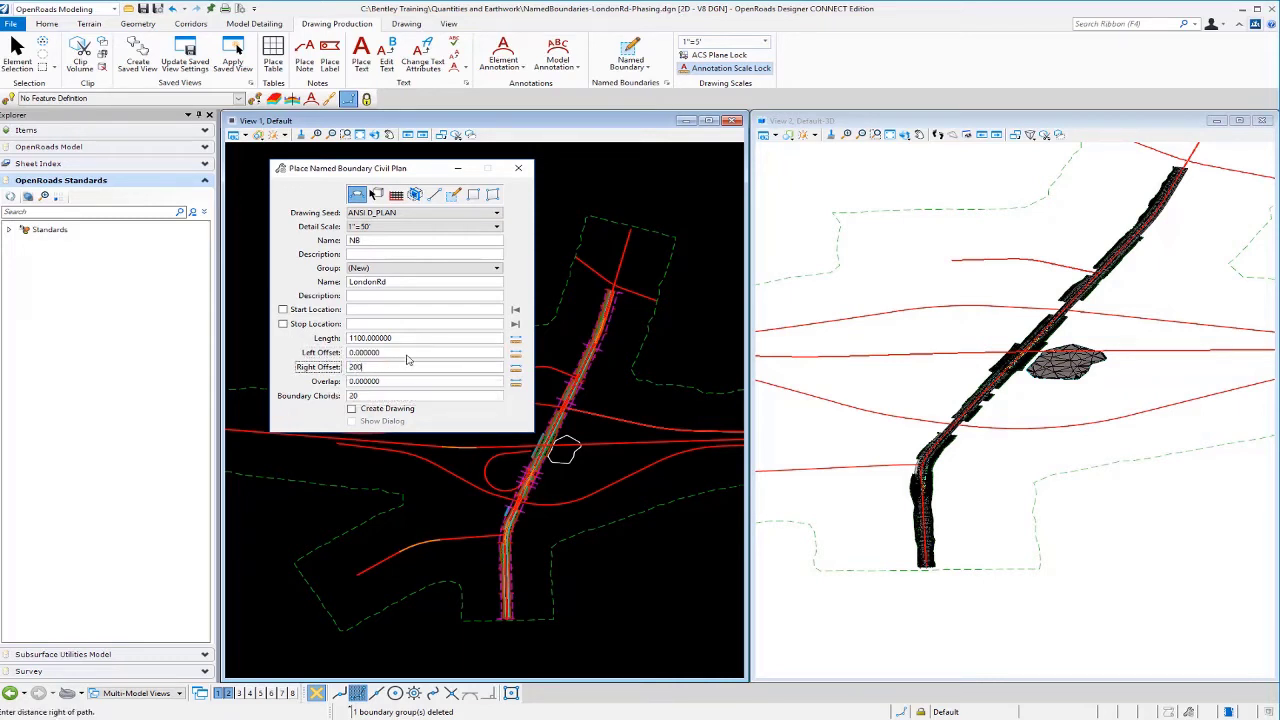
pyautogui.press('Return')
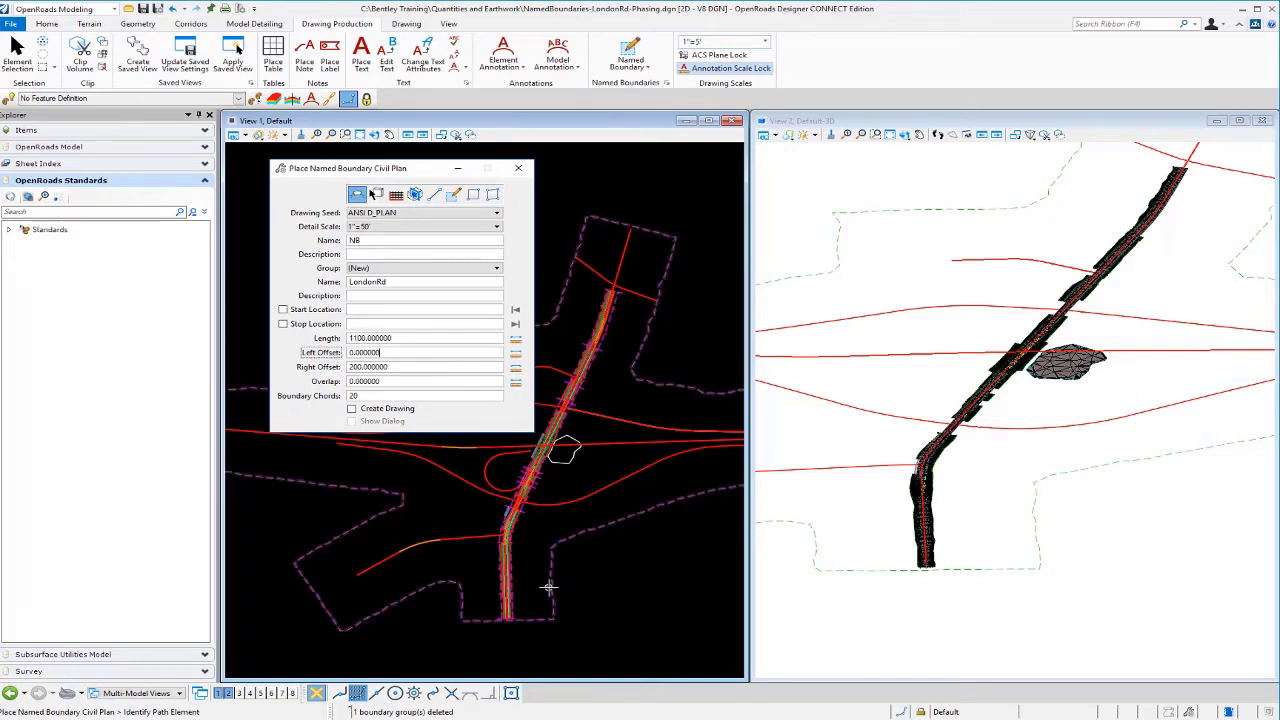
# - Select the London Road alignment as the boundary path and set its extents from 50+00 to 86+72.3665
pyautogui.click(511, 597)
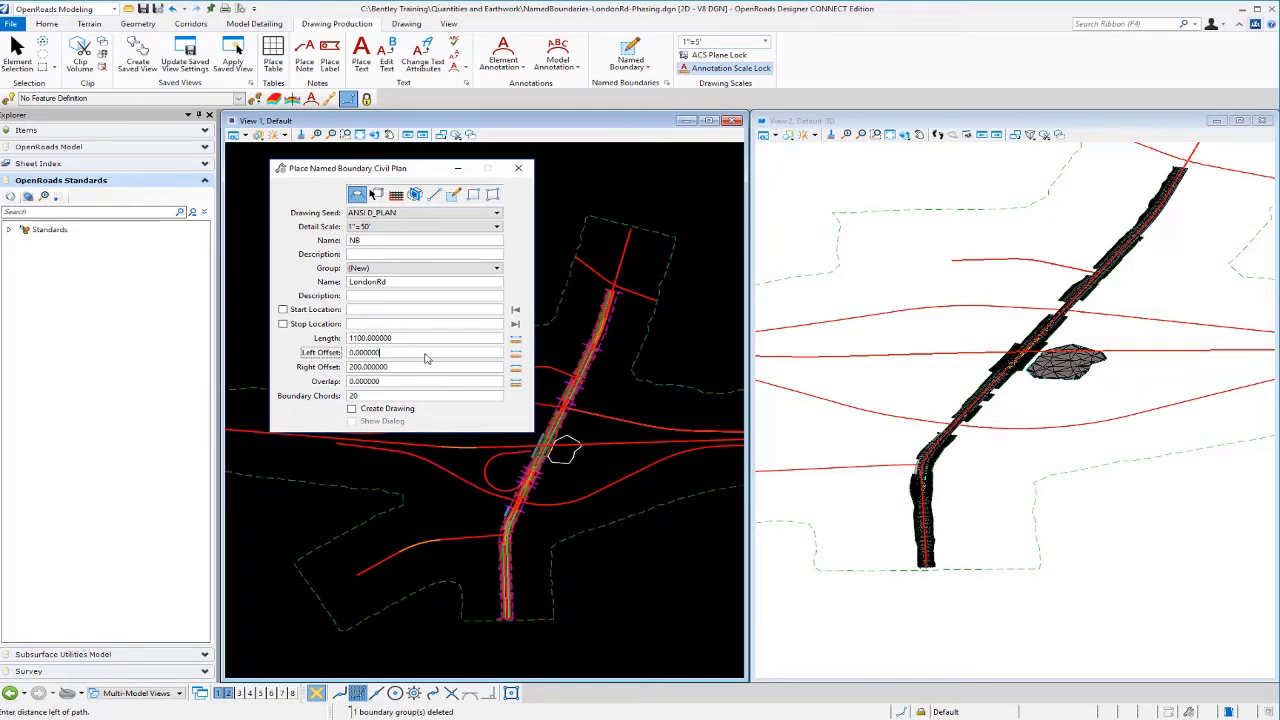
pyautogui.press('Return')
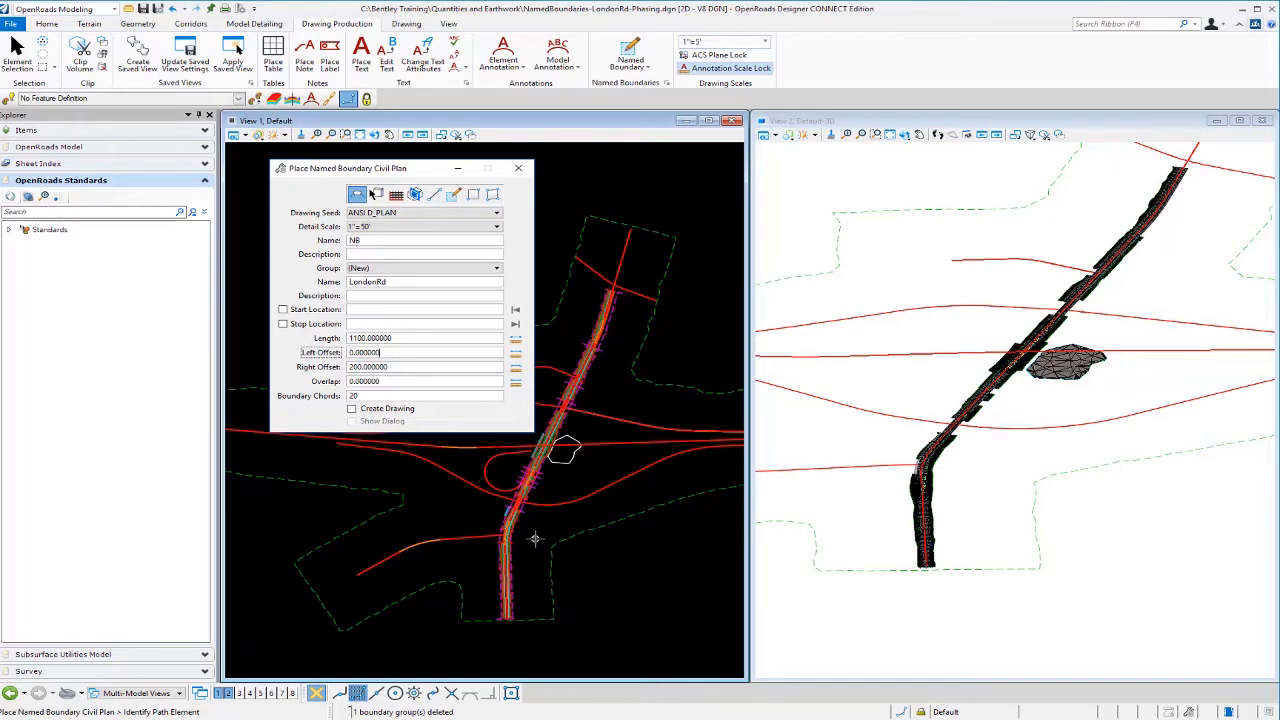
pyautogui.click(622, 260)
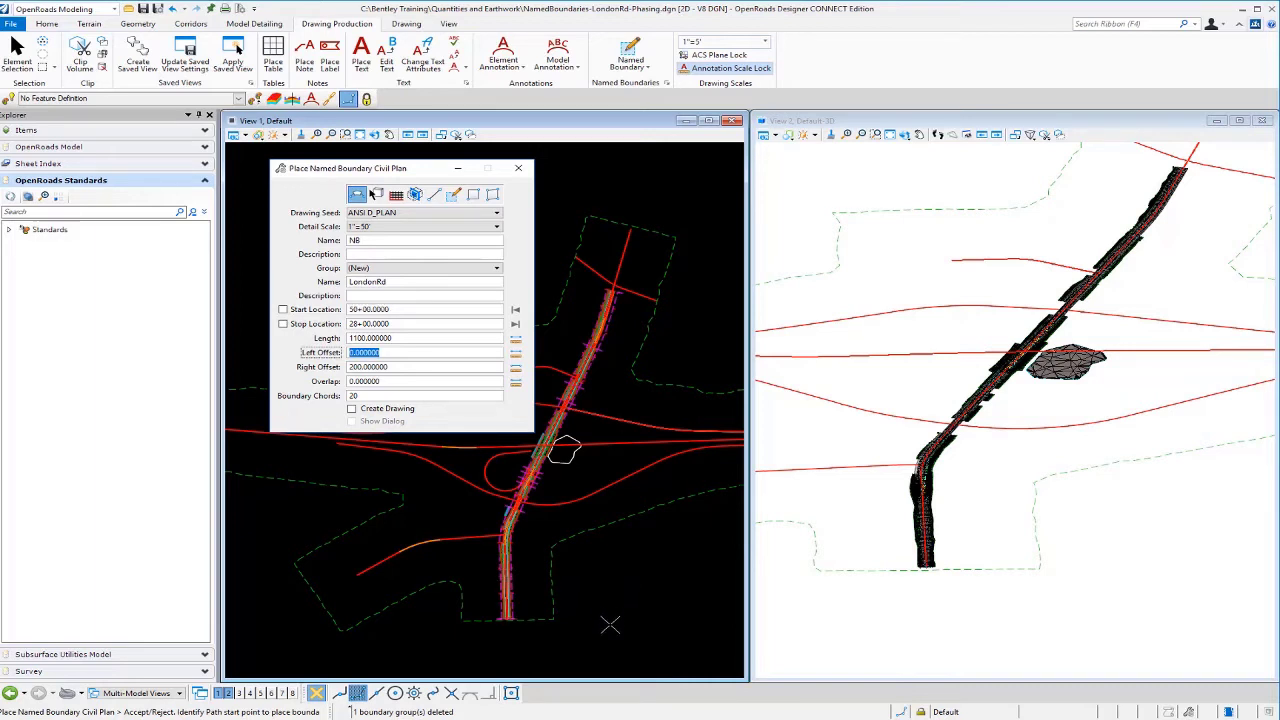
pyautogui.click(610, 625)
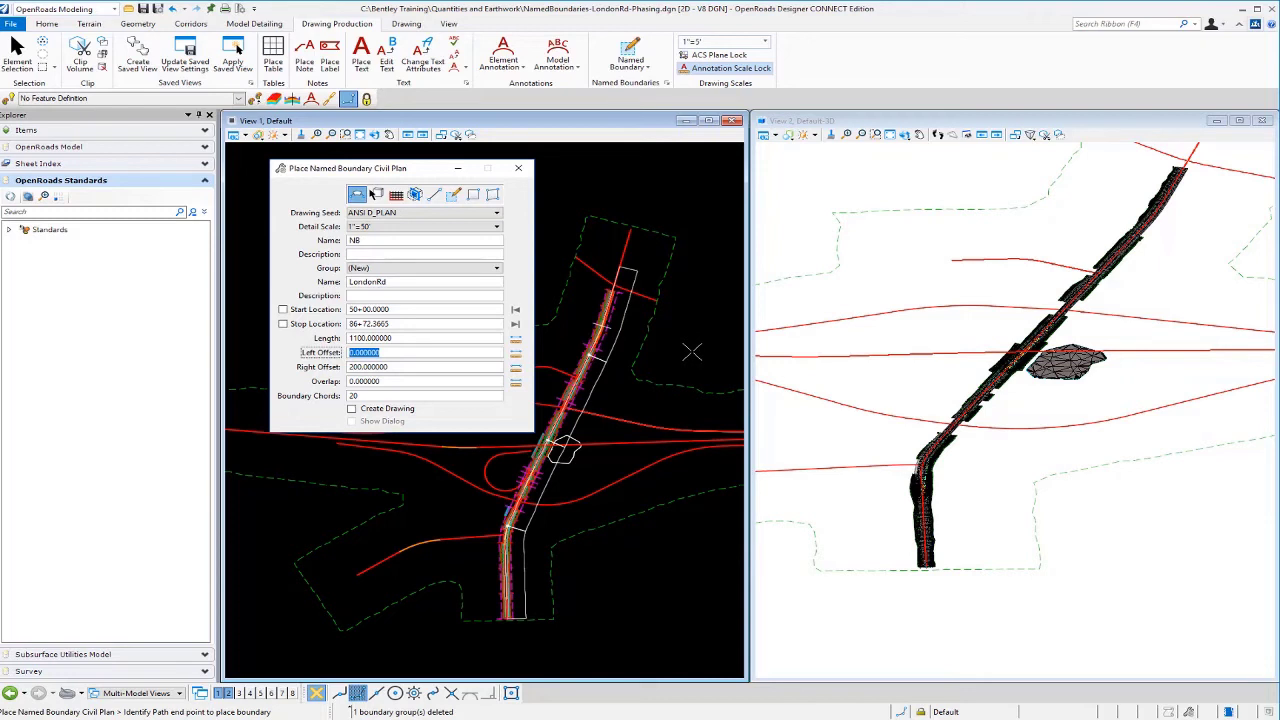
pyautogui.click(692, 352)
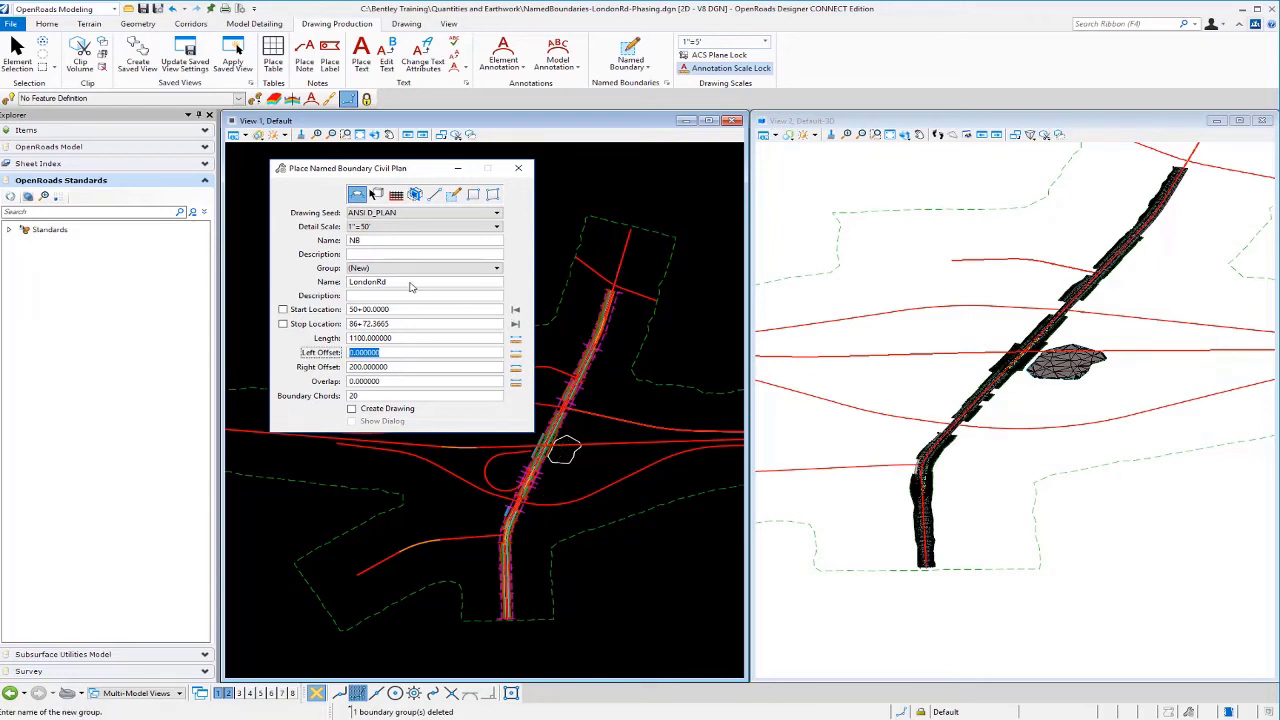
# - Name the new boundary group LondonRd-NB and accept the placement of the NB boundaries along the alignment
pyautogui.moveTo(408, 285); pyautogui.dragTo(336, 297)
pyautogui.press('Right')
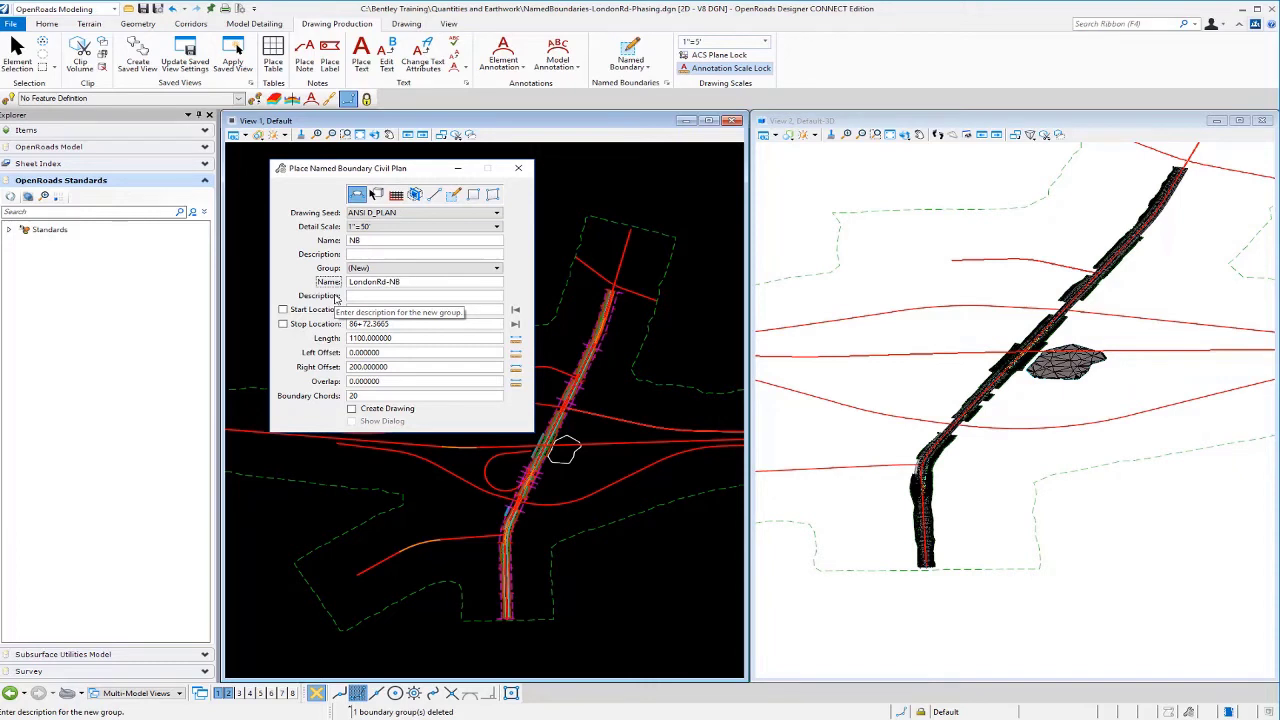
pyautogui.press('Tab')
pyautogui.click(647, 407)
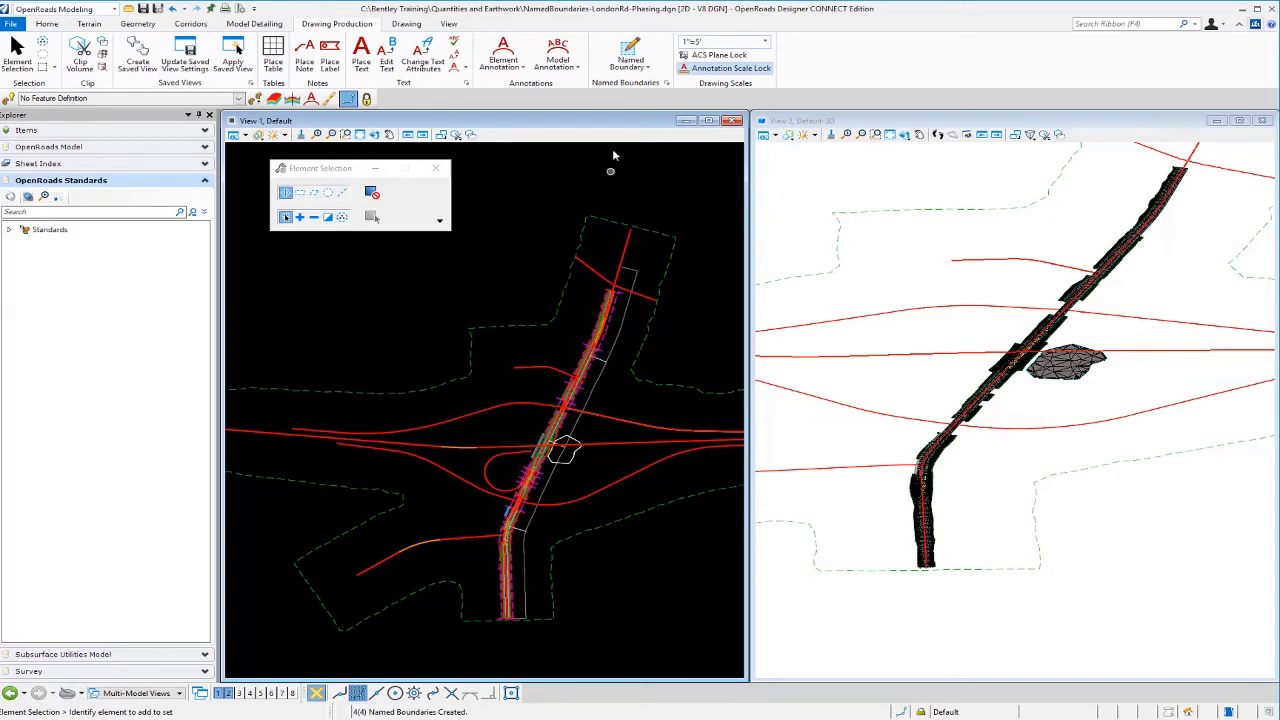
# - Start placing another civil plan named boundary with the ANSI D_PLAN drawing seed and the boundary name SB
pyautogui.click(634, 66)
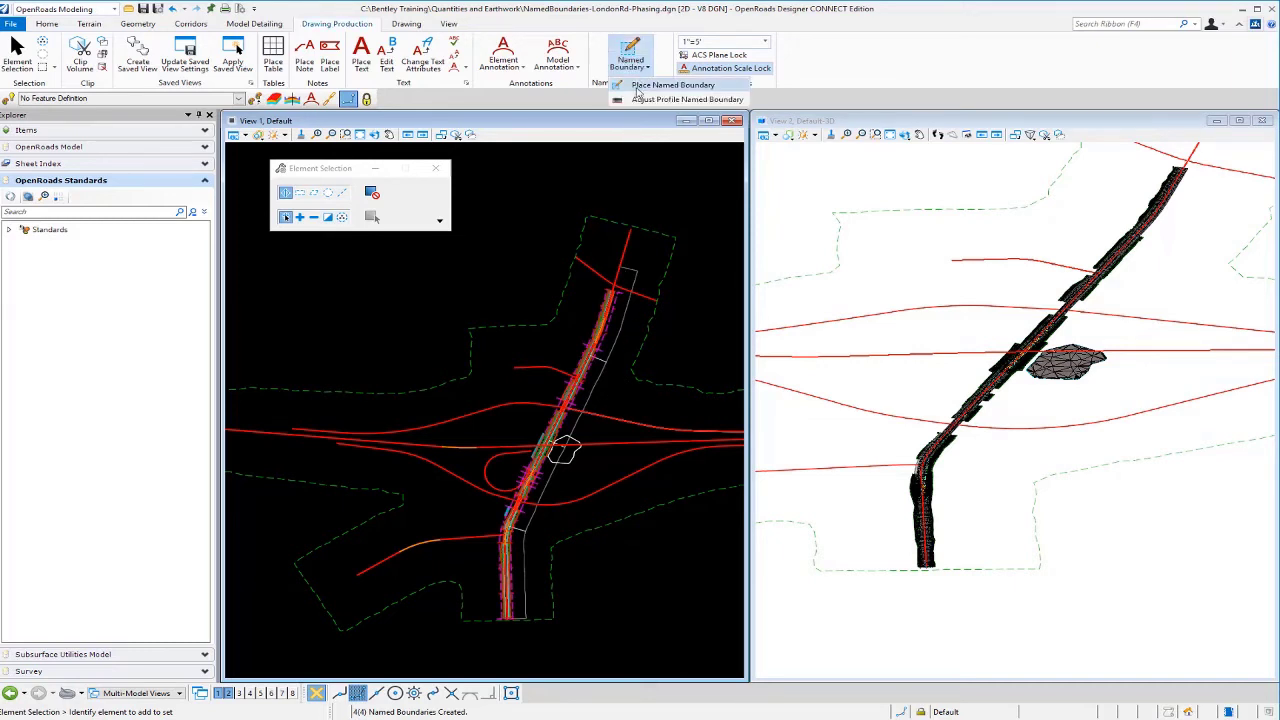
pyautogui.click(640, 85)
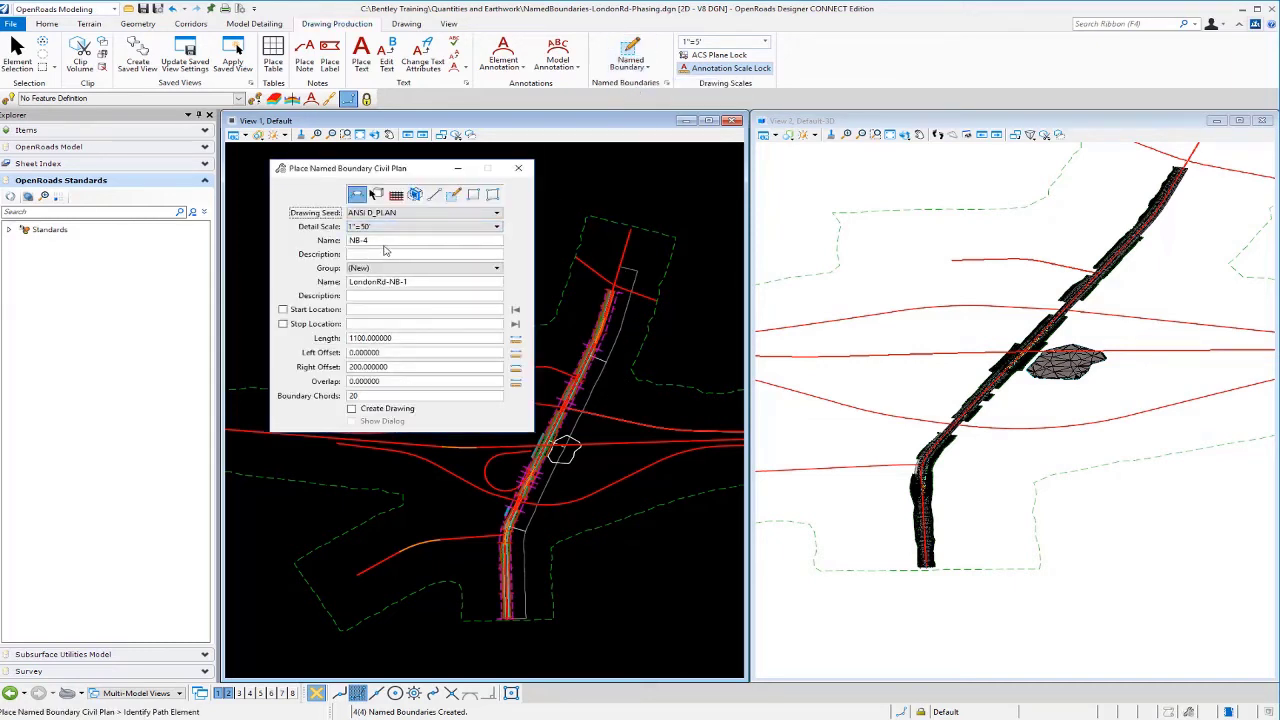
pyautogui.doubleClick(386, 241)
pyautogui.write('5B')
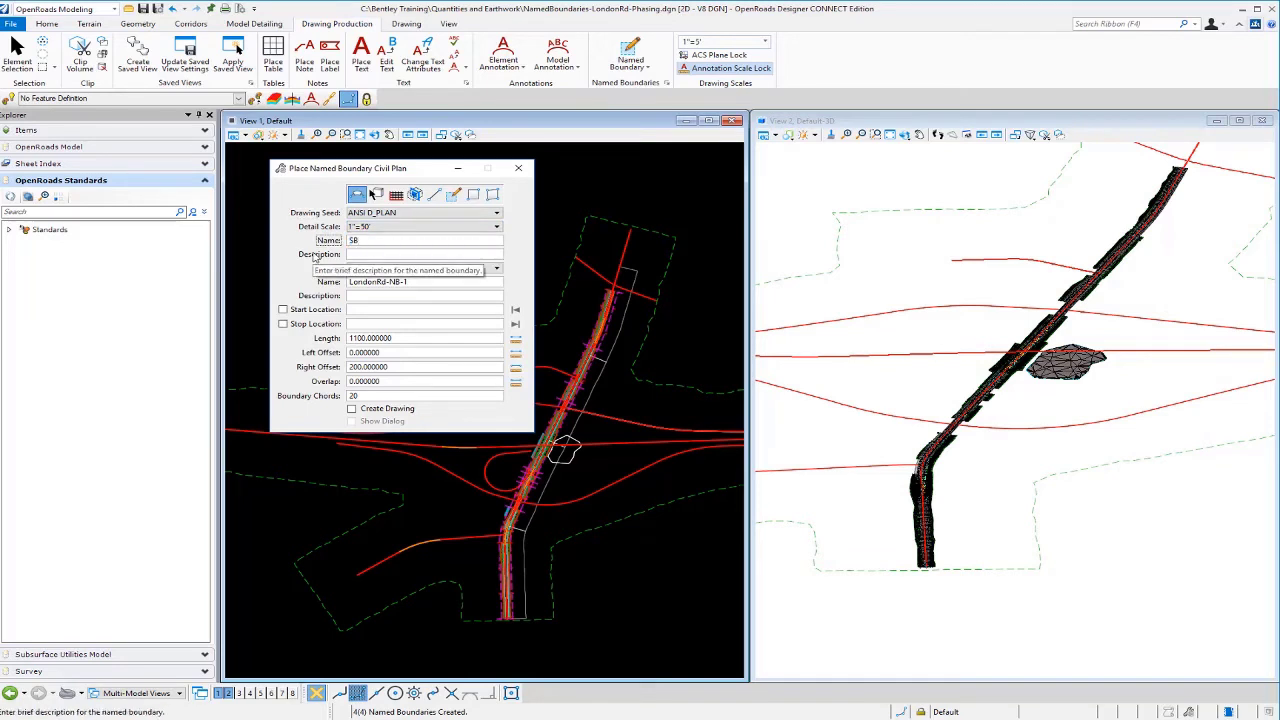
# - Set the SB boundary's left offset to -200 and its right offset to 0
pyautogui.click(397, 340)
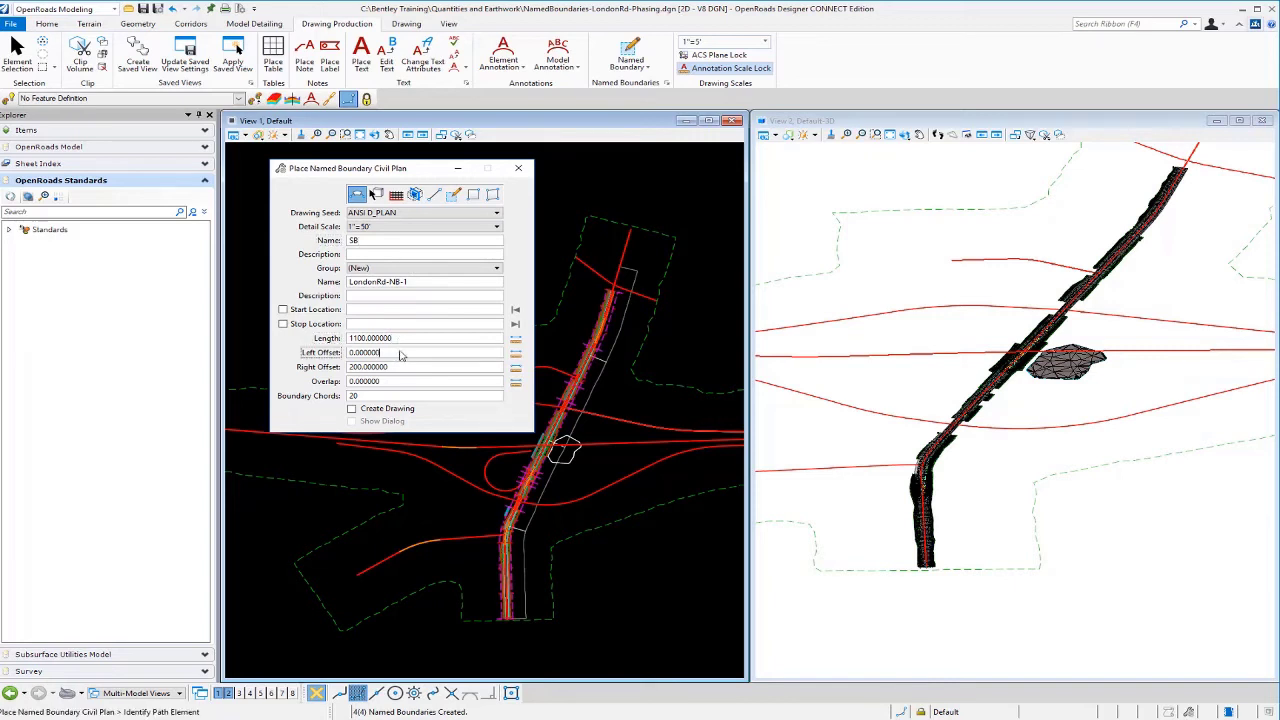
pyautogui.press('Tab')
pyautogui.press('BackSpace')
pyautogui.press('Tab')
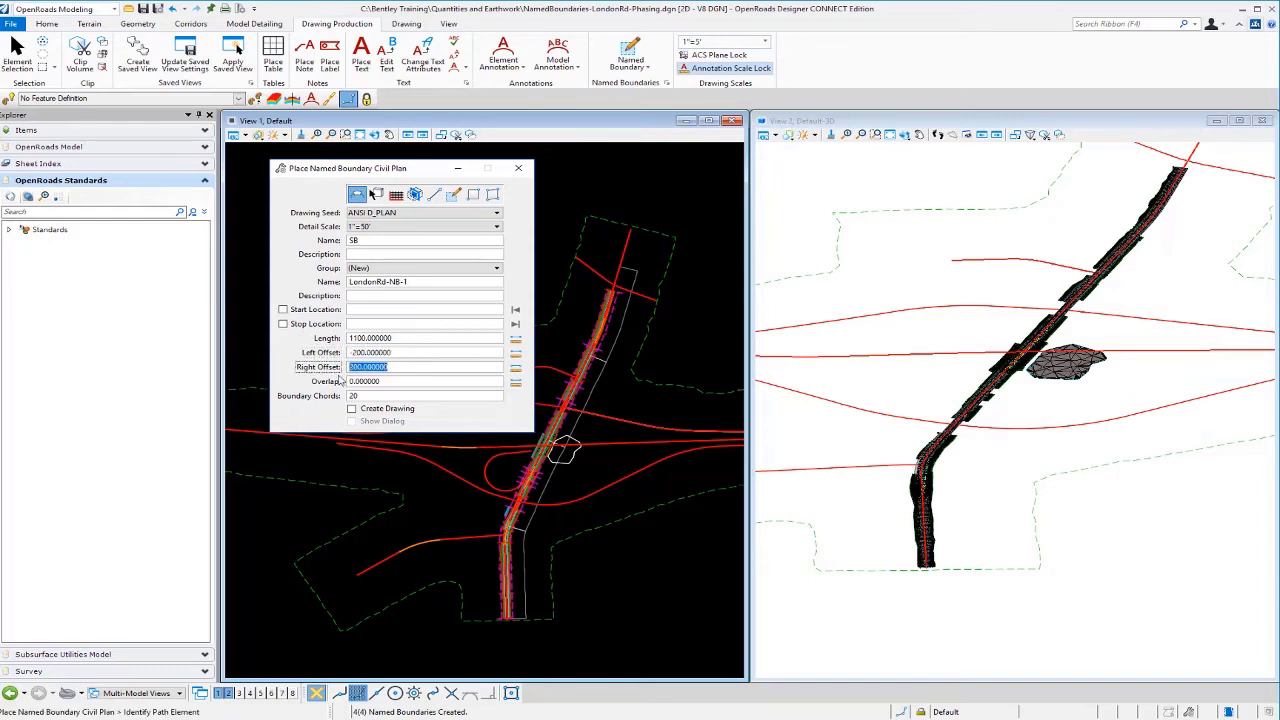
pyautogui.write('0')
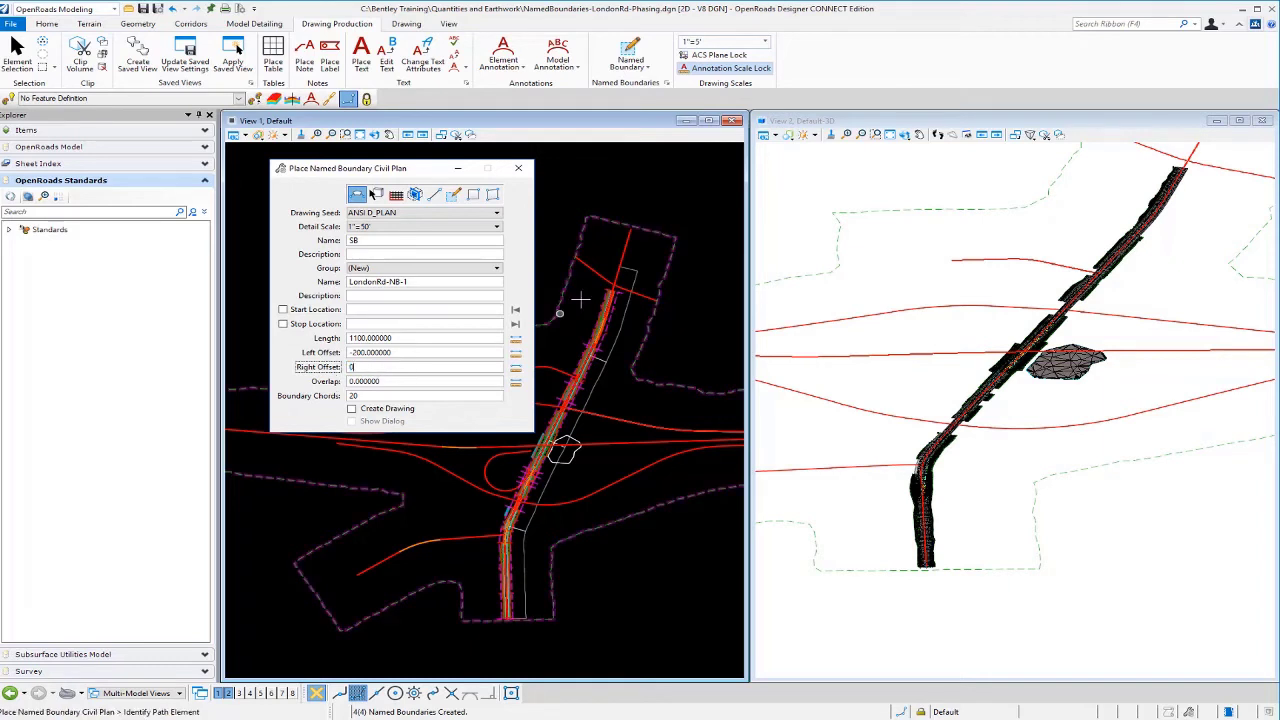
# - Place the SB boundaries along the London Road alignment from 50+00 to 86+23.4635 in a new group named LondonRd-SB
pyautogui.click(622, 253)
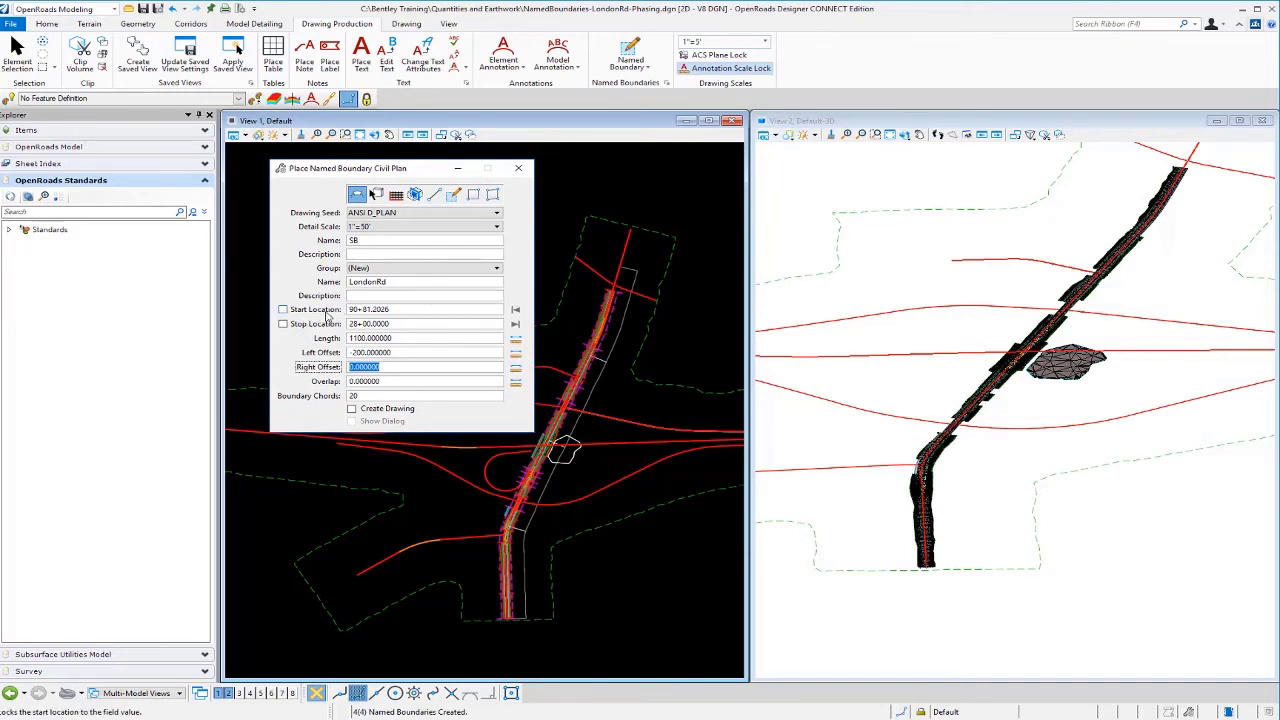
pyautogui.click(551, 643)
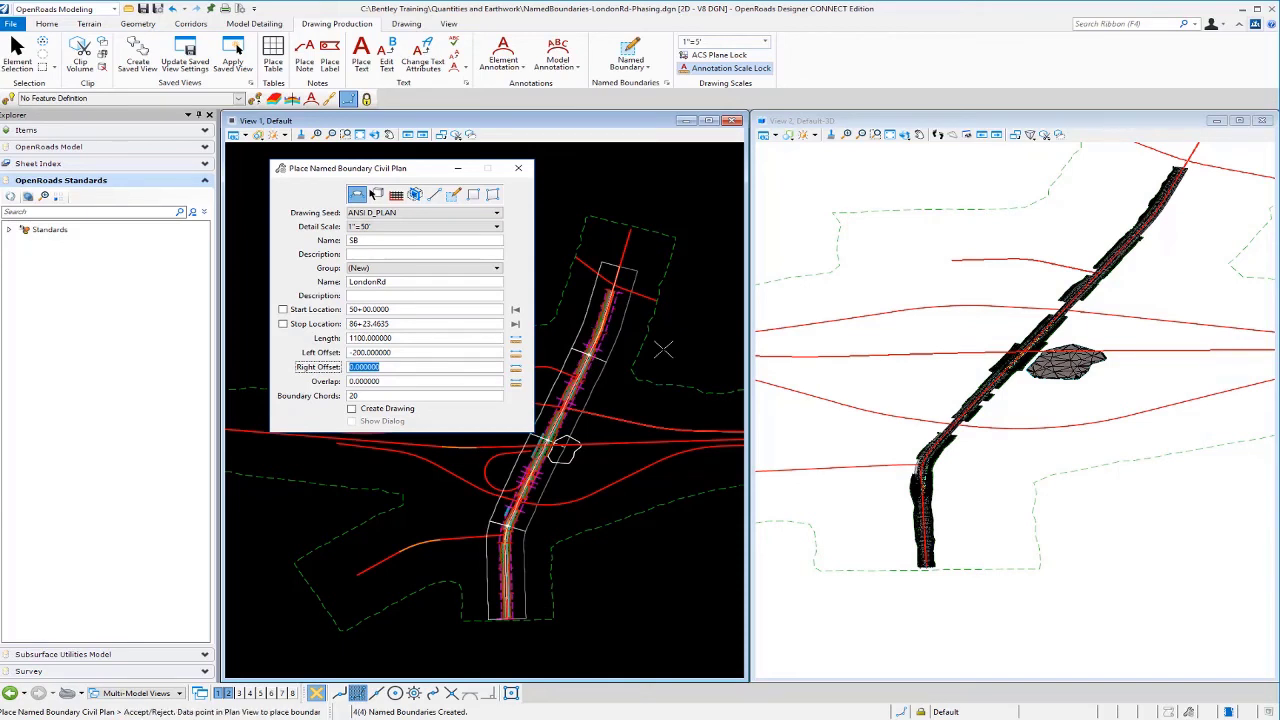
pyautogui.click(637, 342)
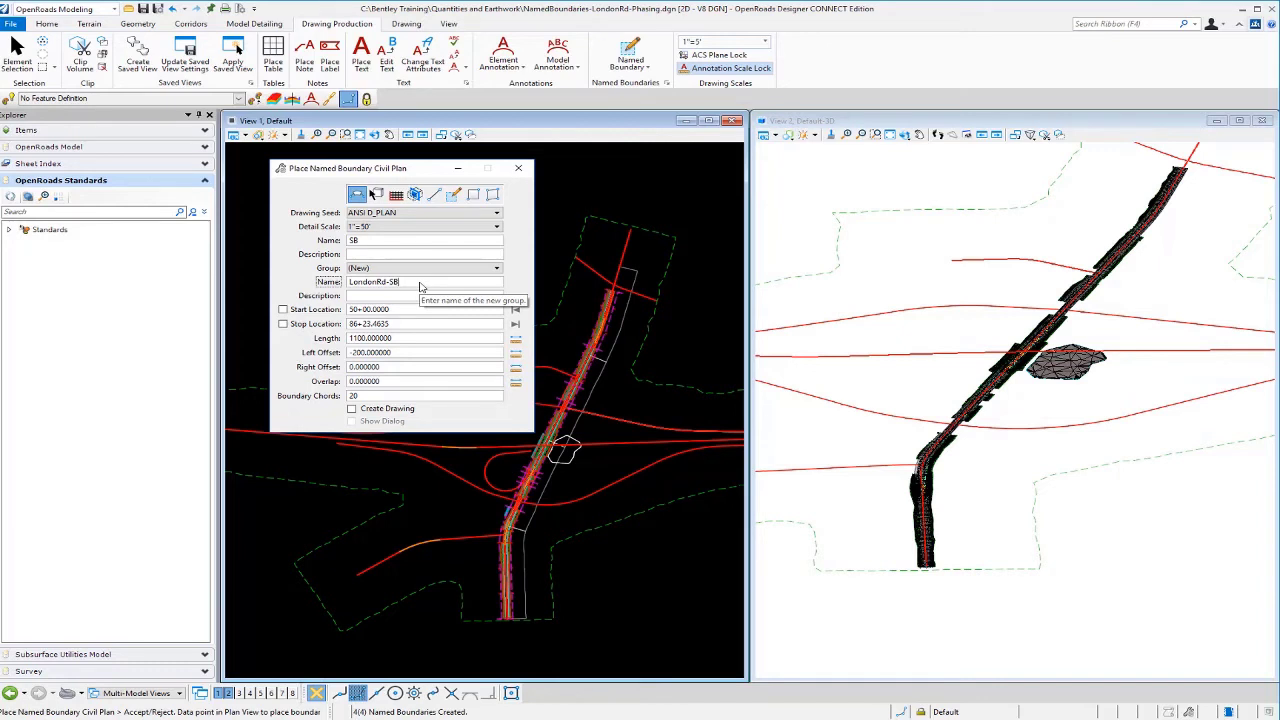
pyautogui.press('Tab')
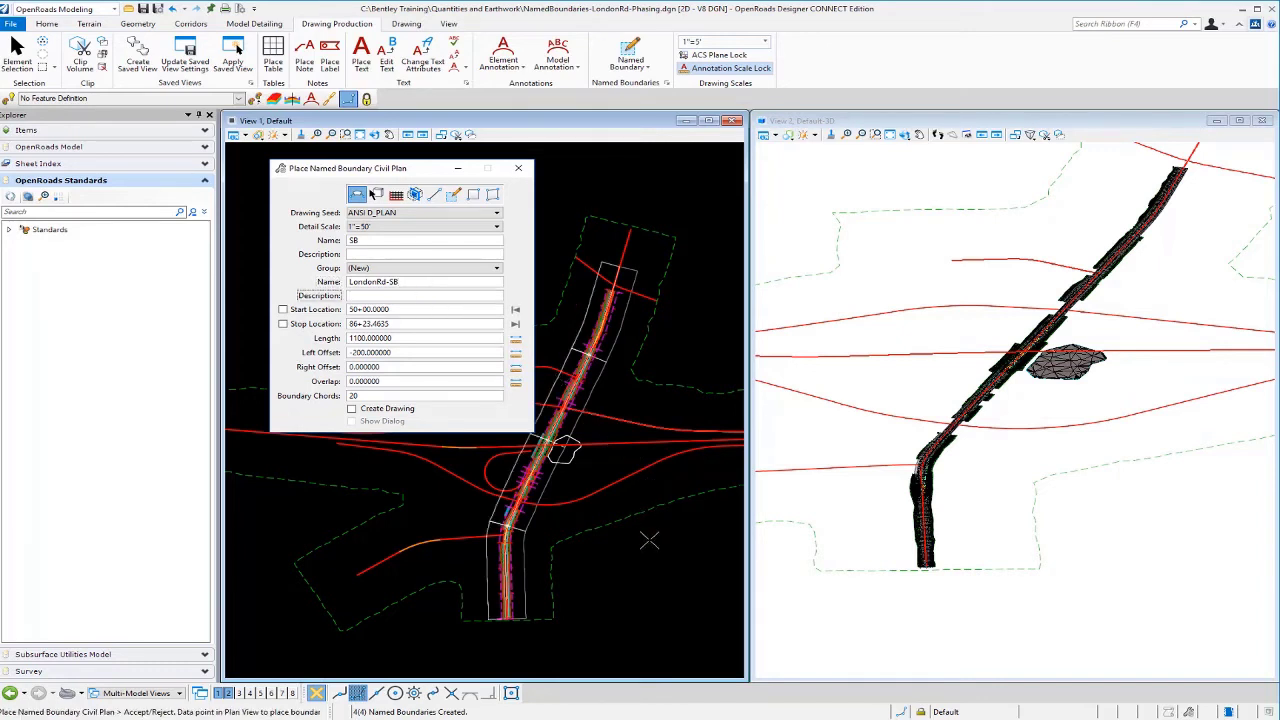
pyautogui.click(649, 540)
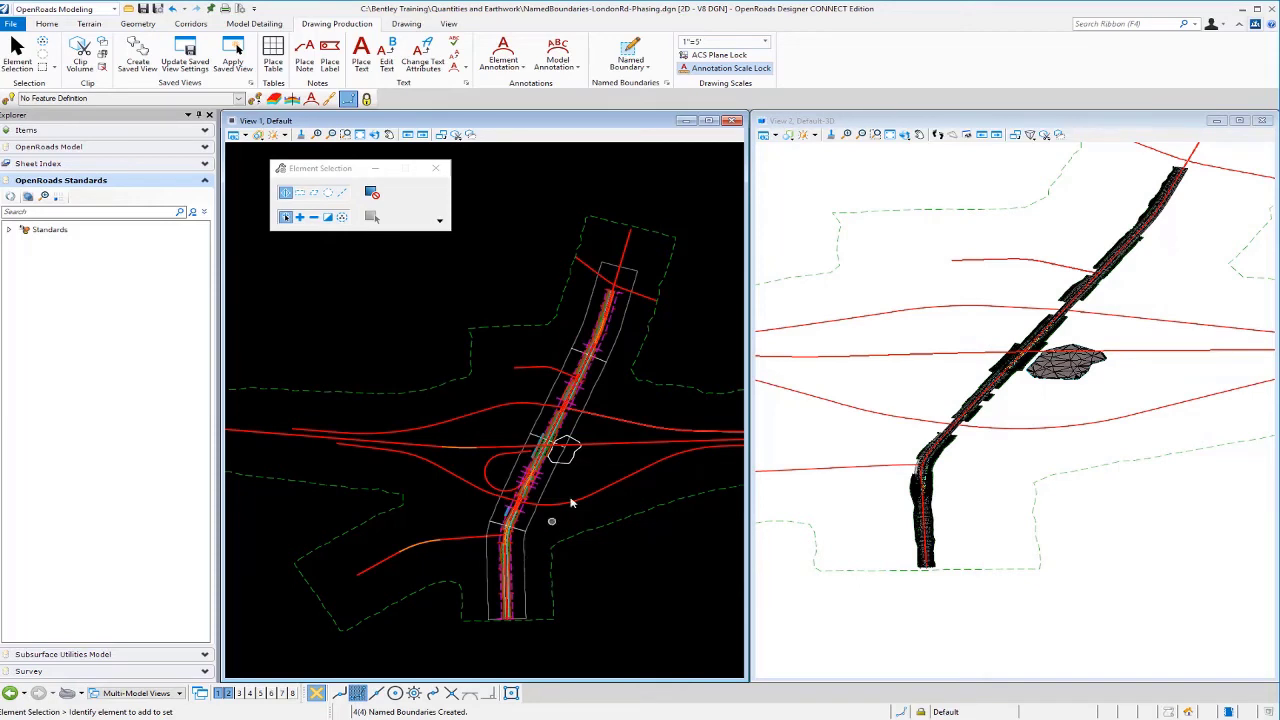
# - Open the named boundaries manager and expand the LondonRd-NB and LondonRd-SB plan groups
pyautogui.click(668, 87)
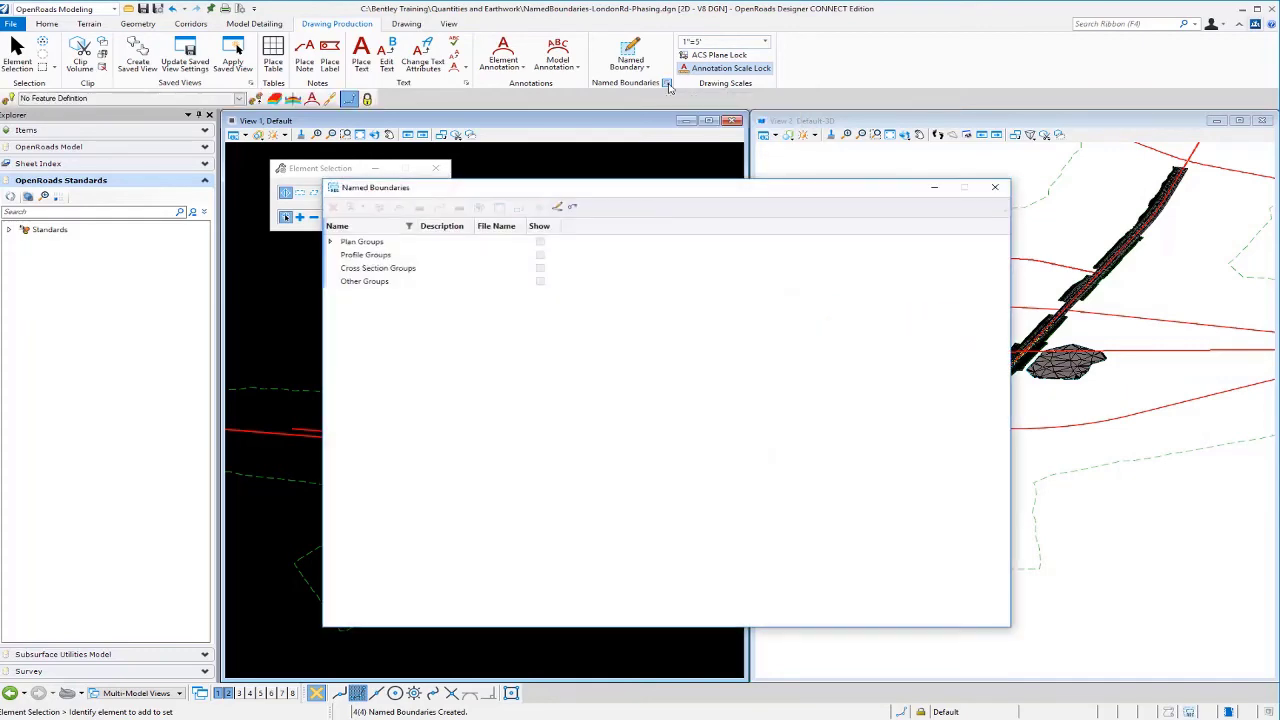
pyautogui.click(331, 242)
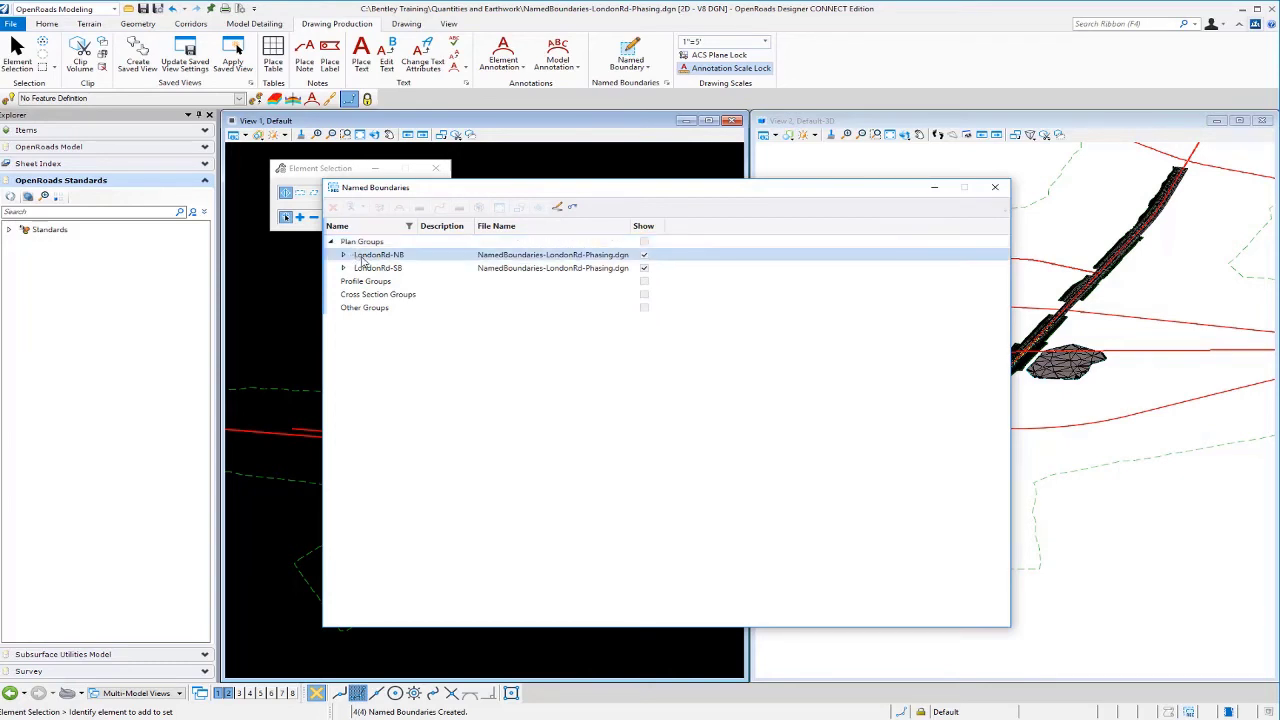
pyautogui.click(365, 256)
pyautogui.click(370, 268)
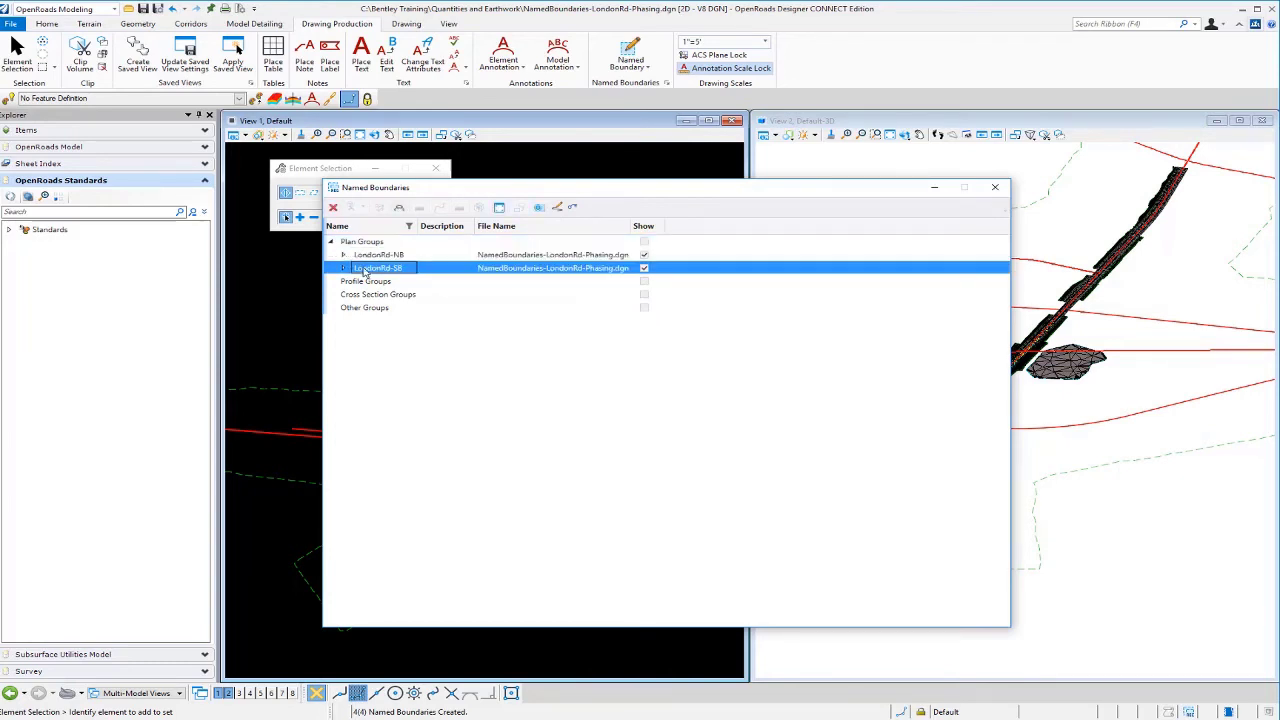
pyautogui.click(343, 267)
pyautogui.click(344, 255)
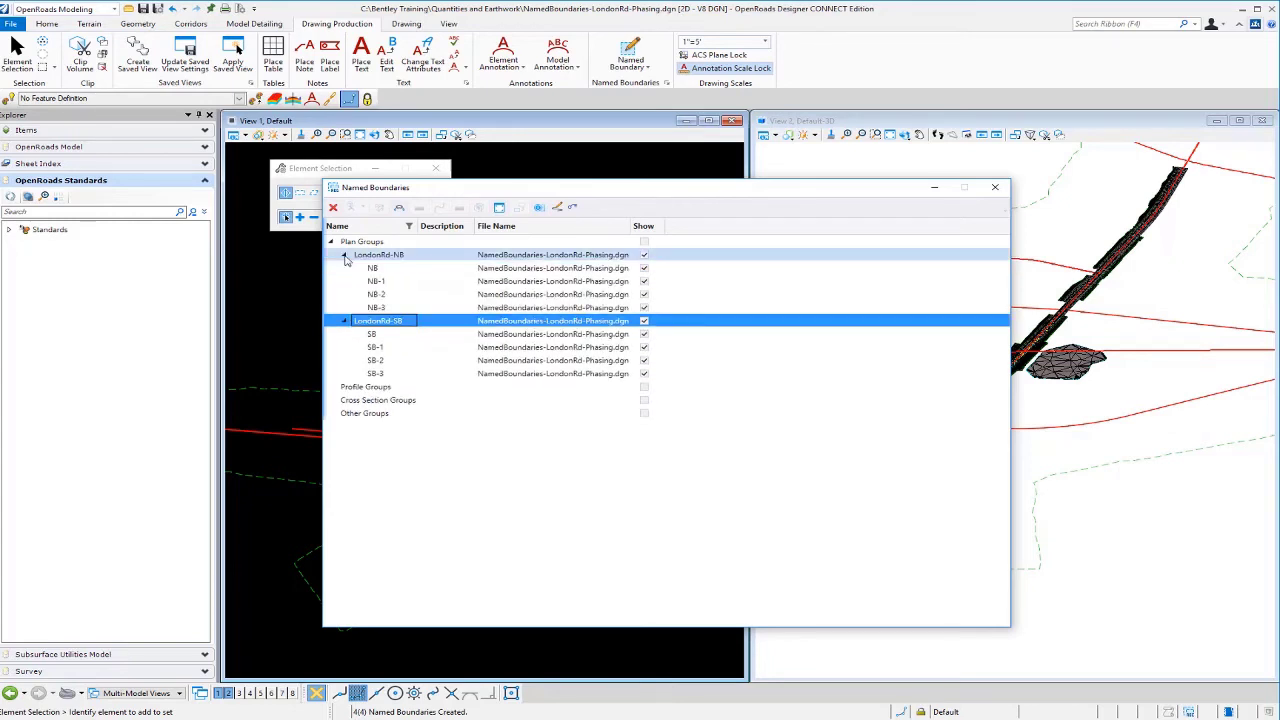
# - Go through the individual boundaries listed in the LondonRd-NB and LondonRd-SB groups
pyautogui.click(372, 268)
pyautogui.click(375, 281)
pyautogui.click(376, 294)
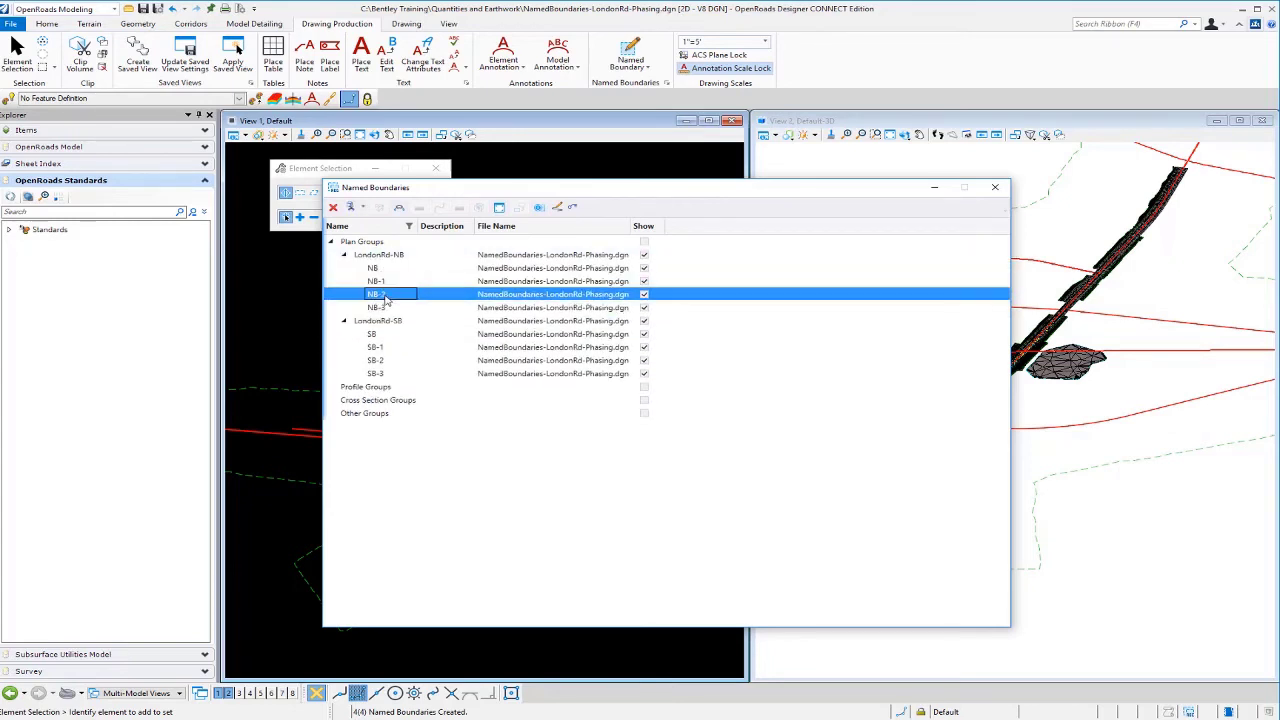
pyautogui.click(376, 307)
pyautogui.click(378, 320)
pyautogui.click(385, 348)
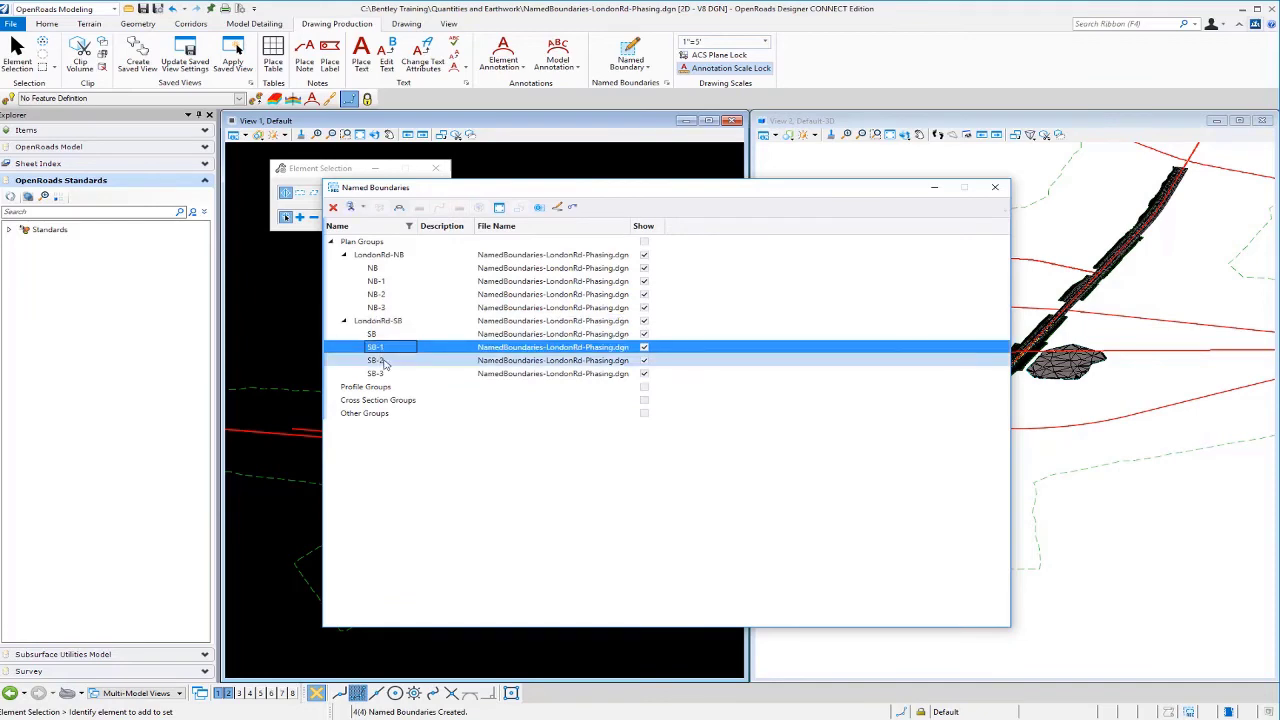
pyautogui.click(380, 360)
pyautogui.click(378, 373)
# - Uncover the plan view, check where each NB and SB boundary lies along London Road, and close the named boundaries manager
pyautogui.moveTo(507, 190); pyautogui.dragTo(842, 181)
pyautogui.click(731, 260)
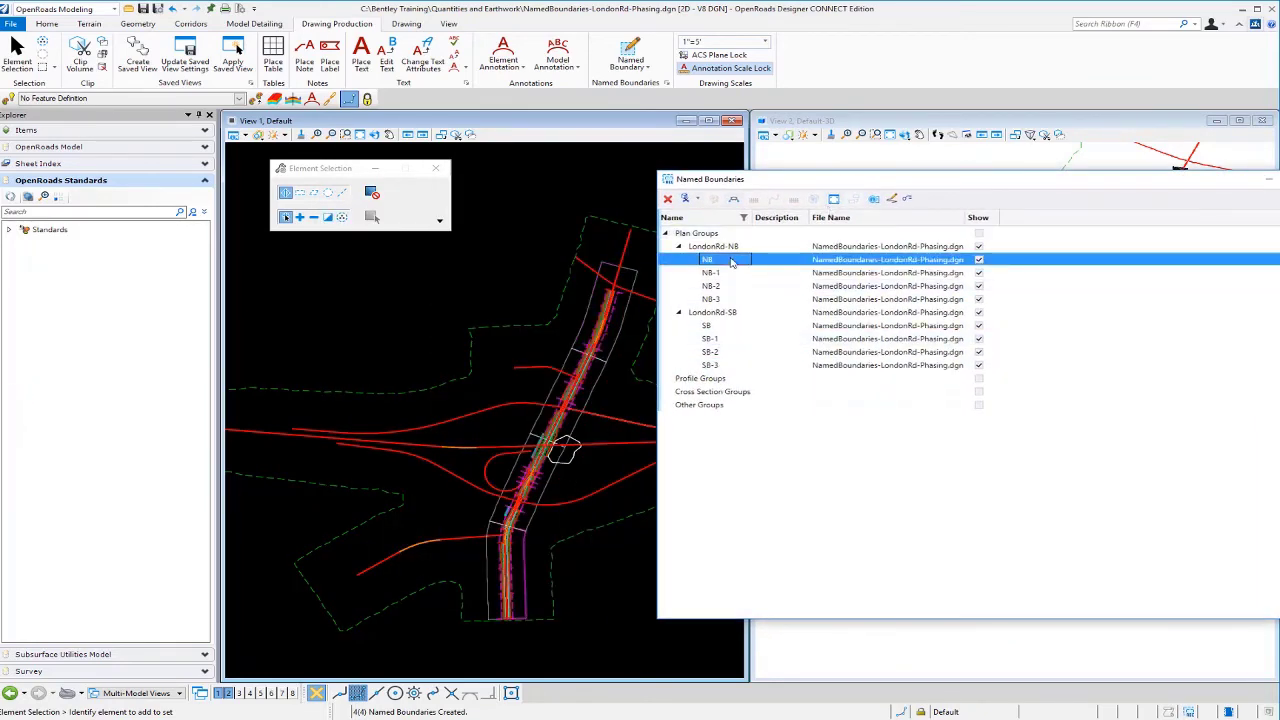
pyautogui.click(730, 273)
pyautogui.click(728, 287)
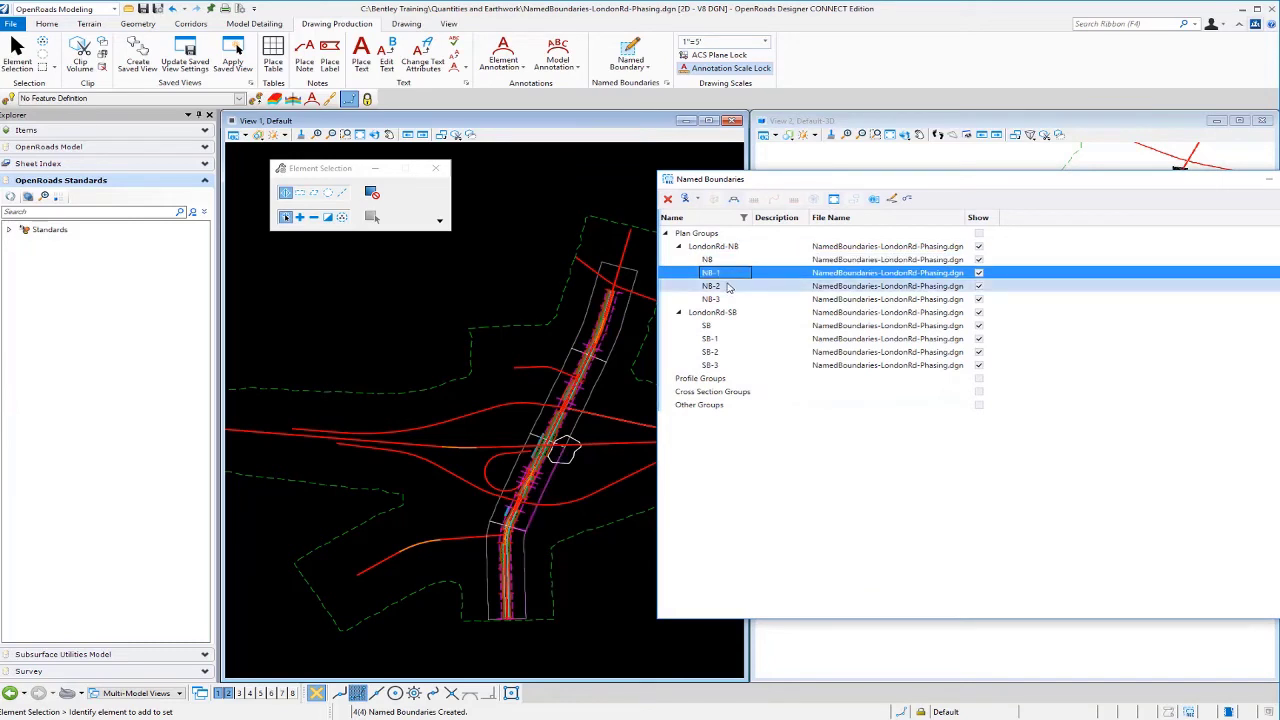
pyautogui.click(728, 299)
pyautogui.click(727, 312)
pyautogui.click(726, 325)
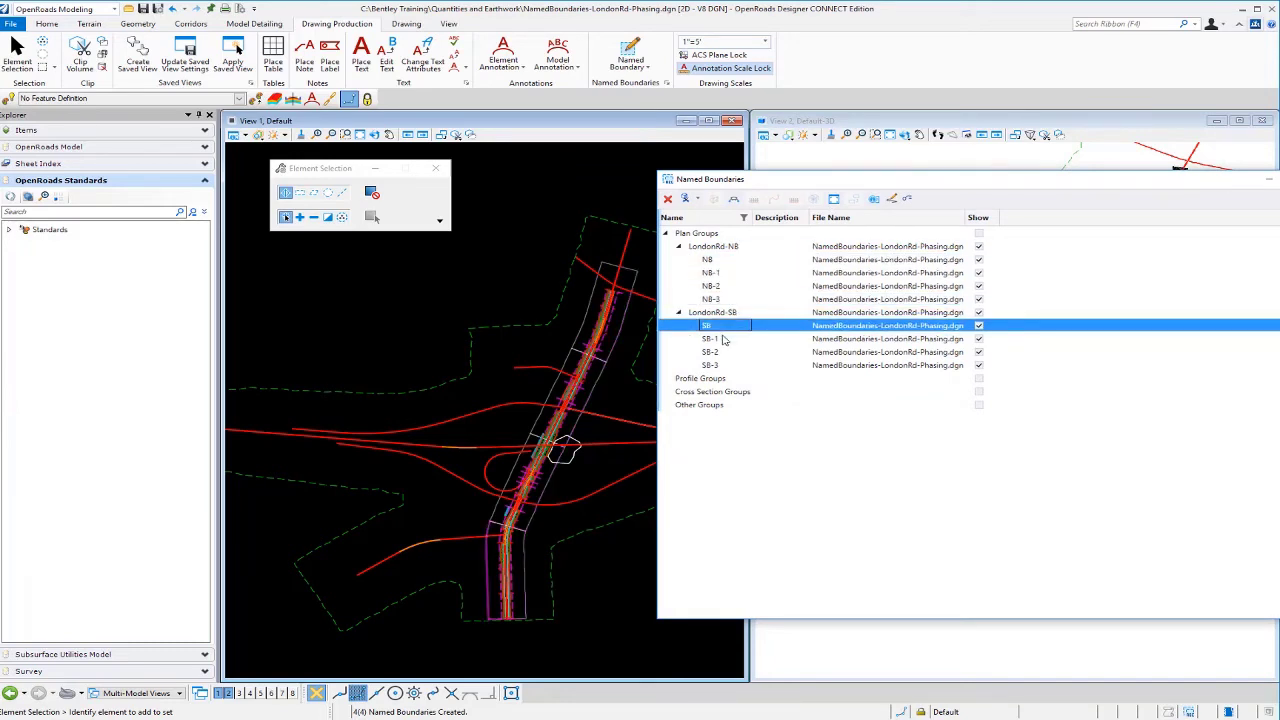
pyautogui.click(725, 338)
pyautogui.click(724, 352)
pyautogui.click(724, 365)
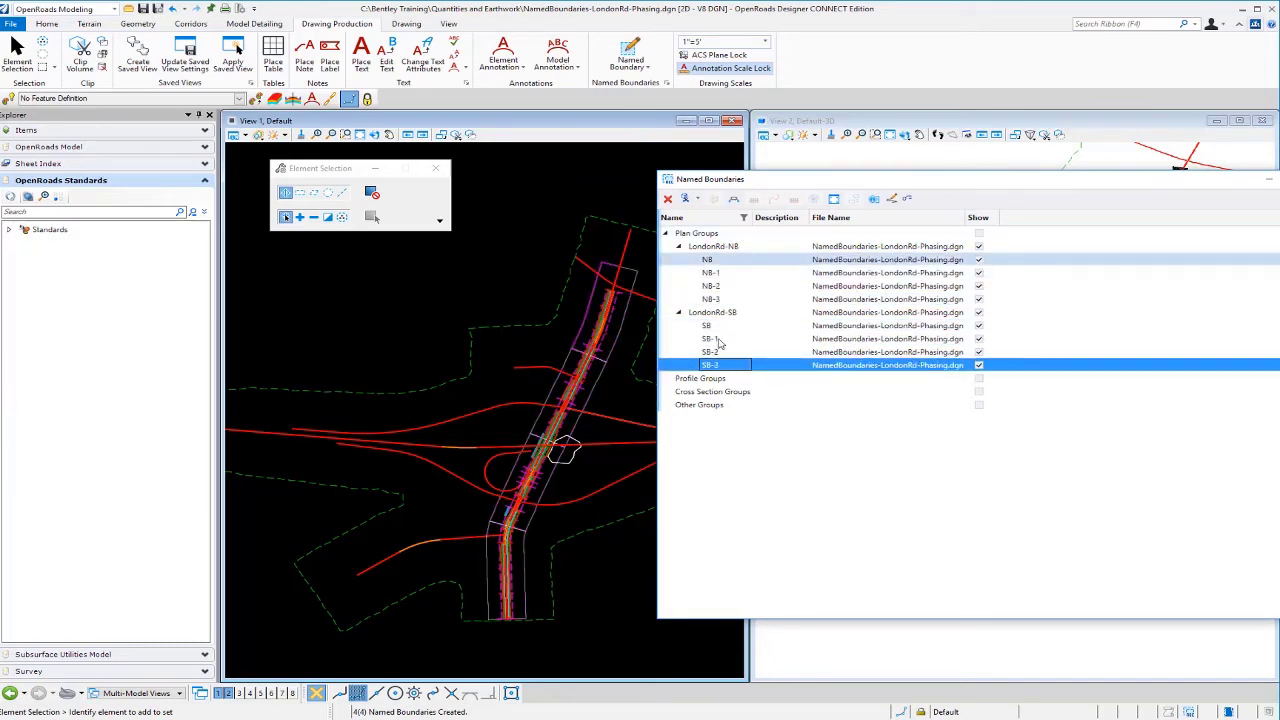
pyautogui.moveTo(967, 180); pyautogui.dragTo(752, 212)
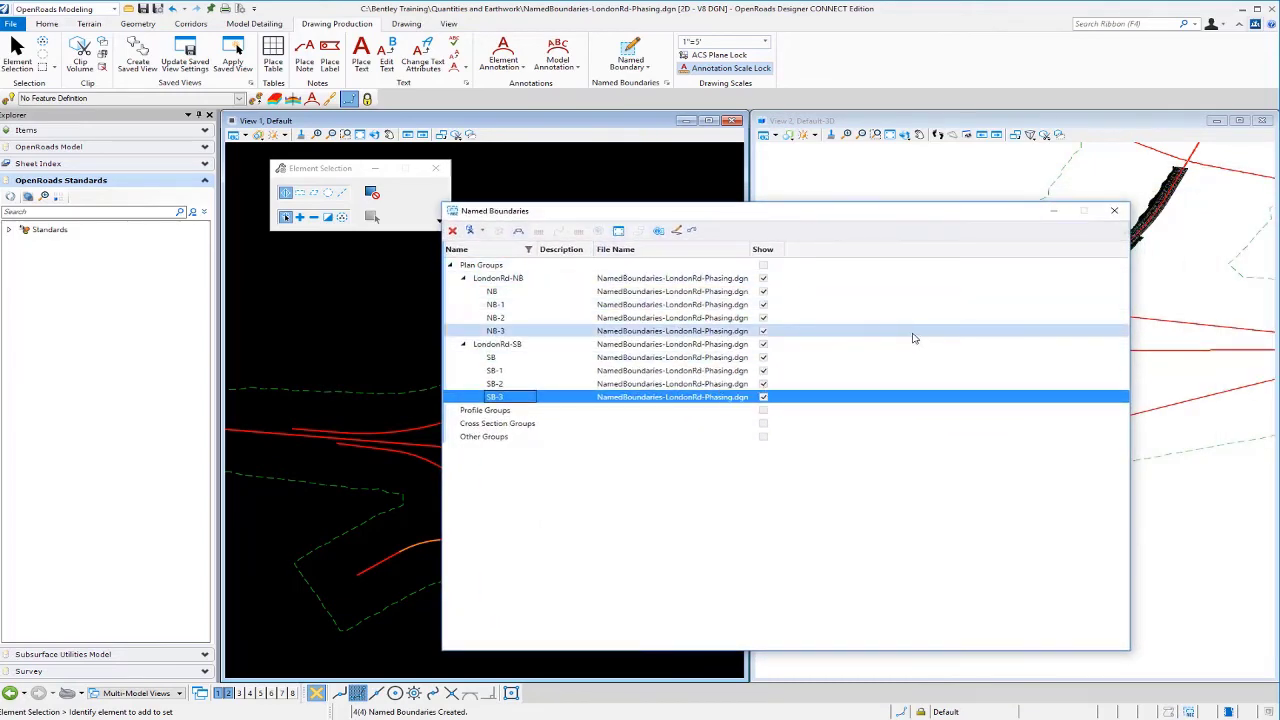
pyautogui.click(1114, 212)
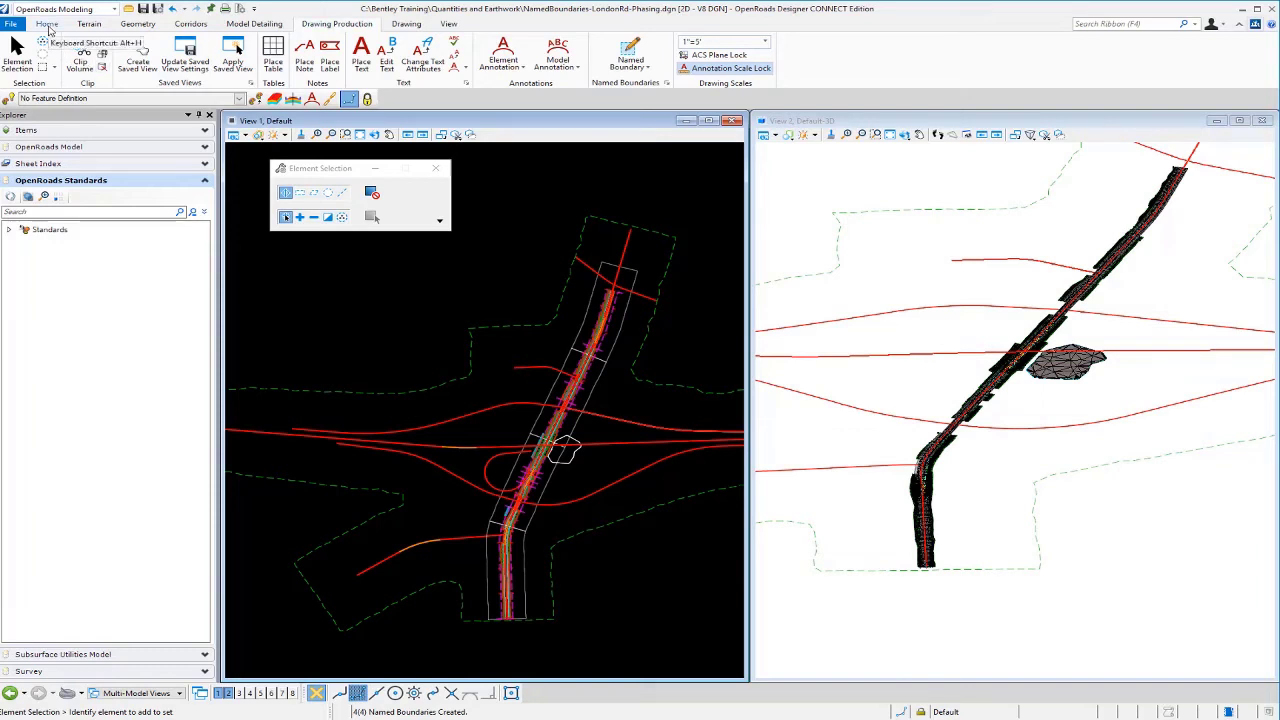
# - Run the Quantities Report By Named Boundary for the LondonRd-NB group with clipped graphics left off
pyautogui.click(47, 25)
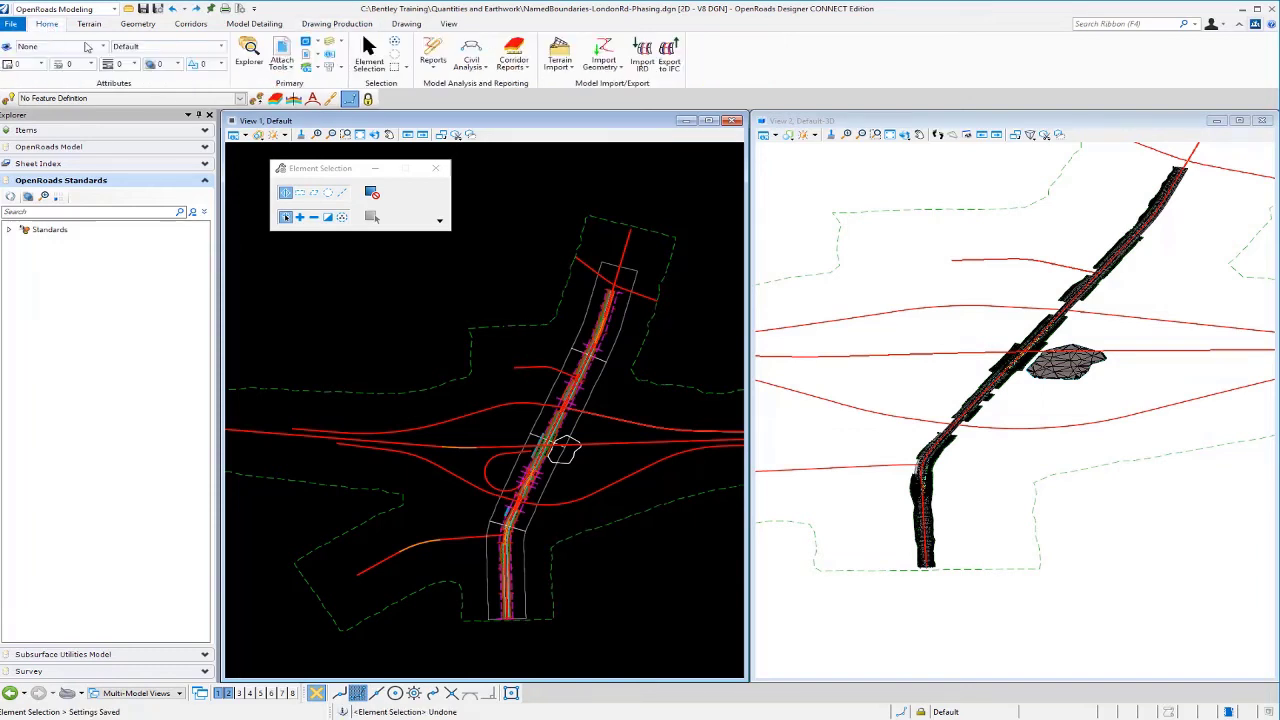
pyautogui.click(482, 70)
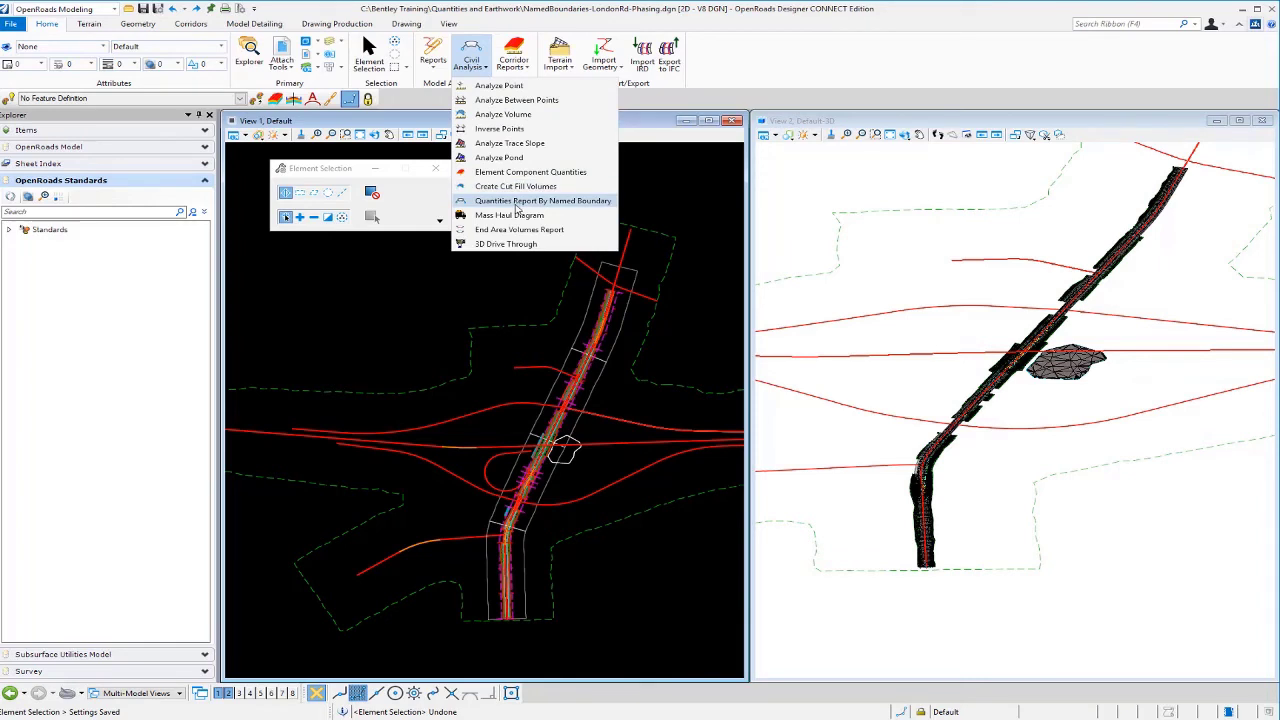
pyautogui.click(568, 201)
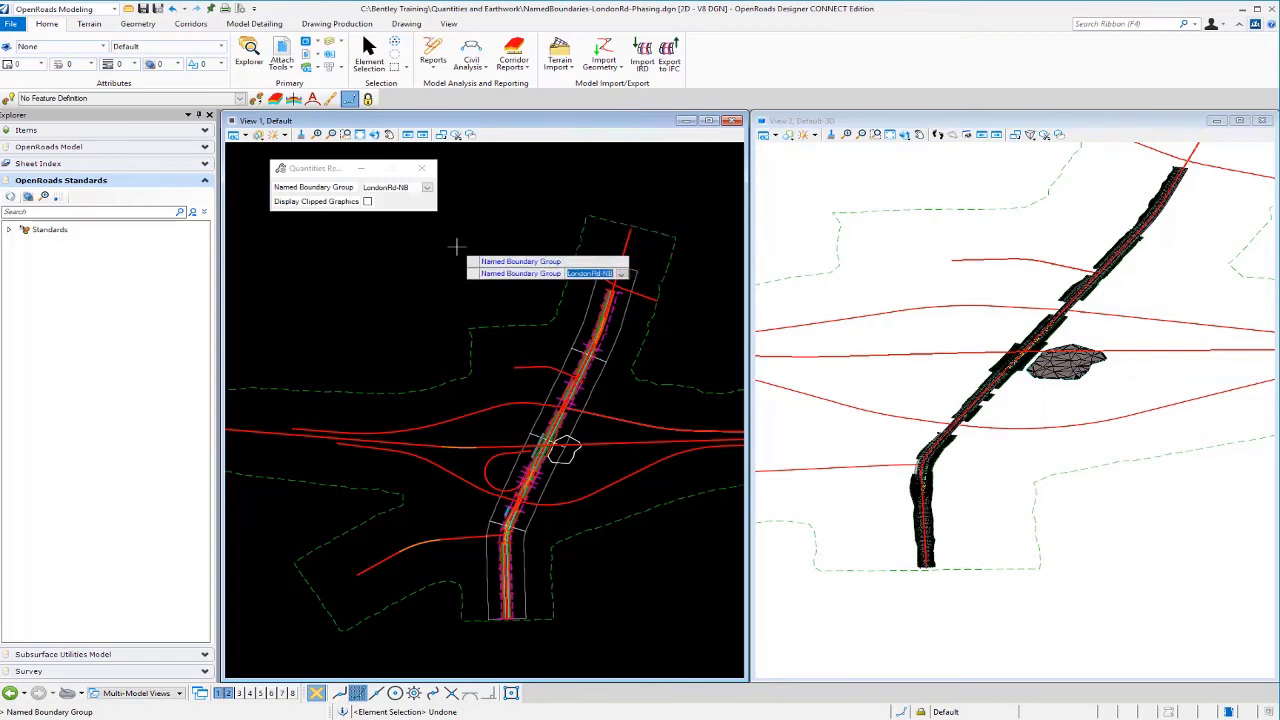
pyautogui.scroll(1, 456, 246)
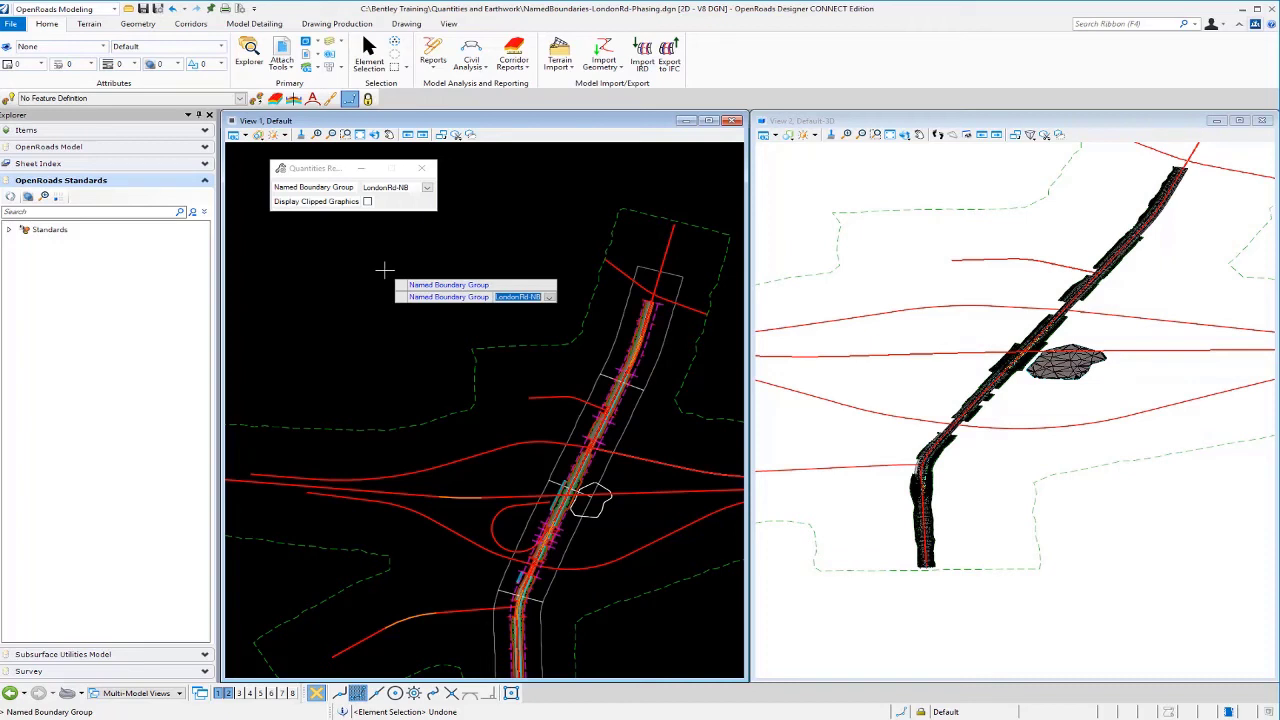
pyautogui.click(427, 188)
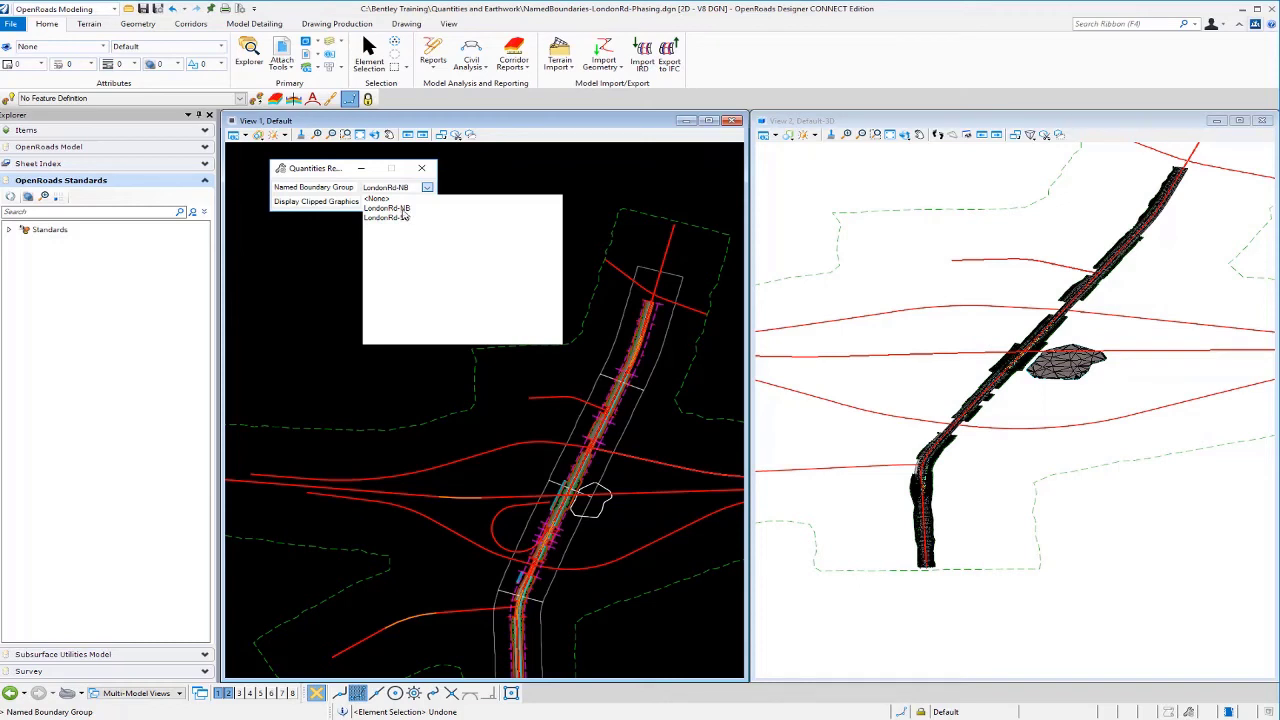
pyautogui.click(390, 207)
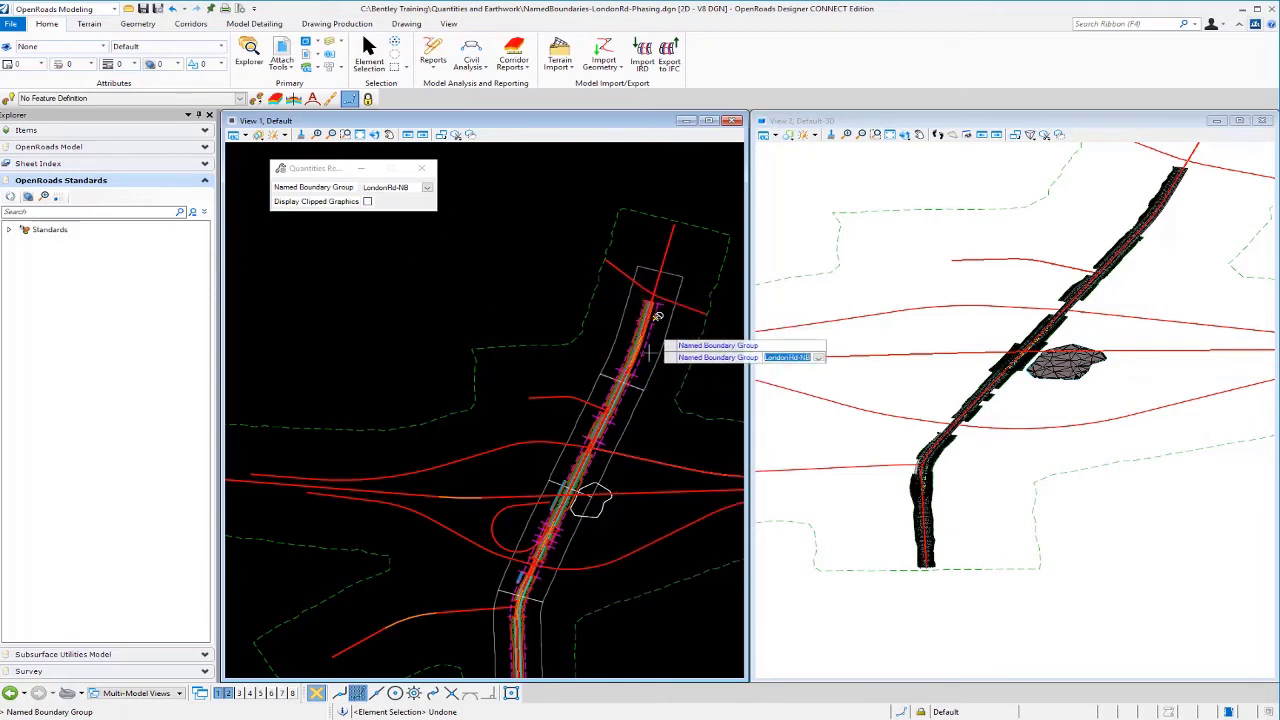
pyautogui.click(413, 260)
pyautogui.click(413, 260)
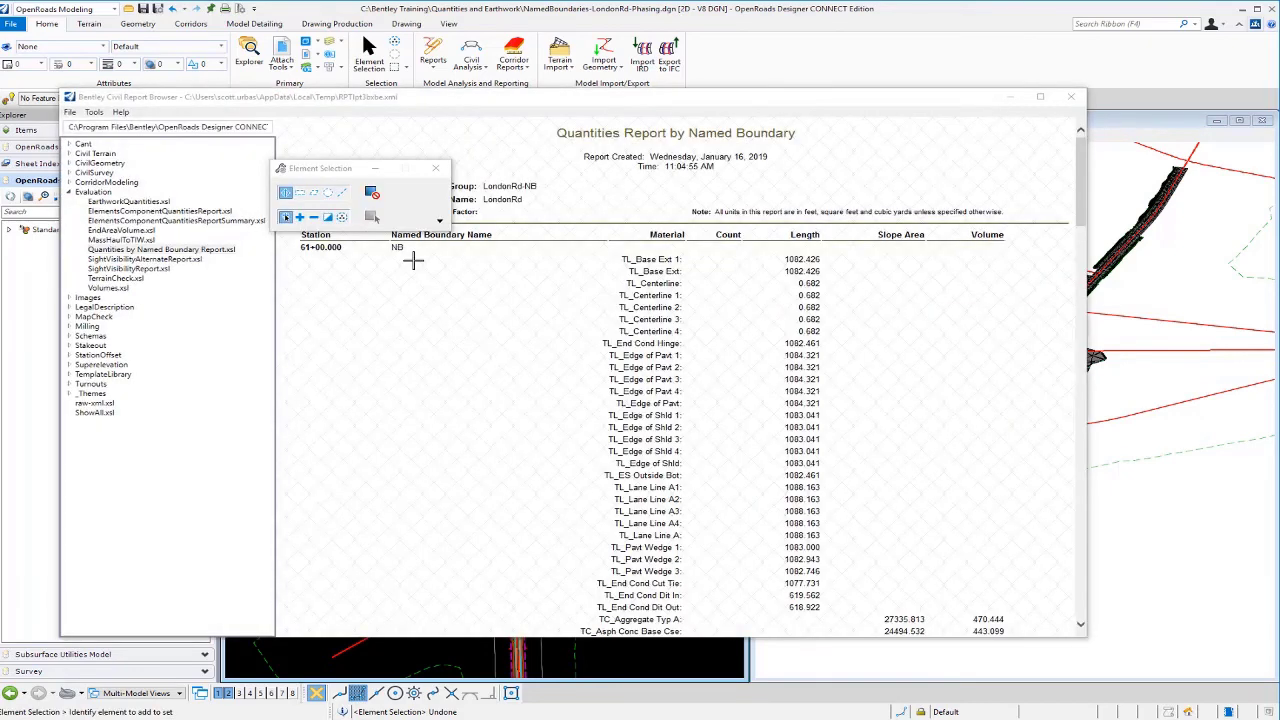
# - Examine the material lengths, slope areas and volumes reported for each boundary from NB to NB-3
pyautogui.click(448, 314)
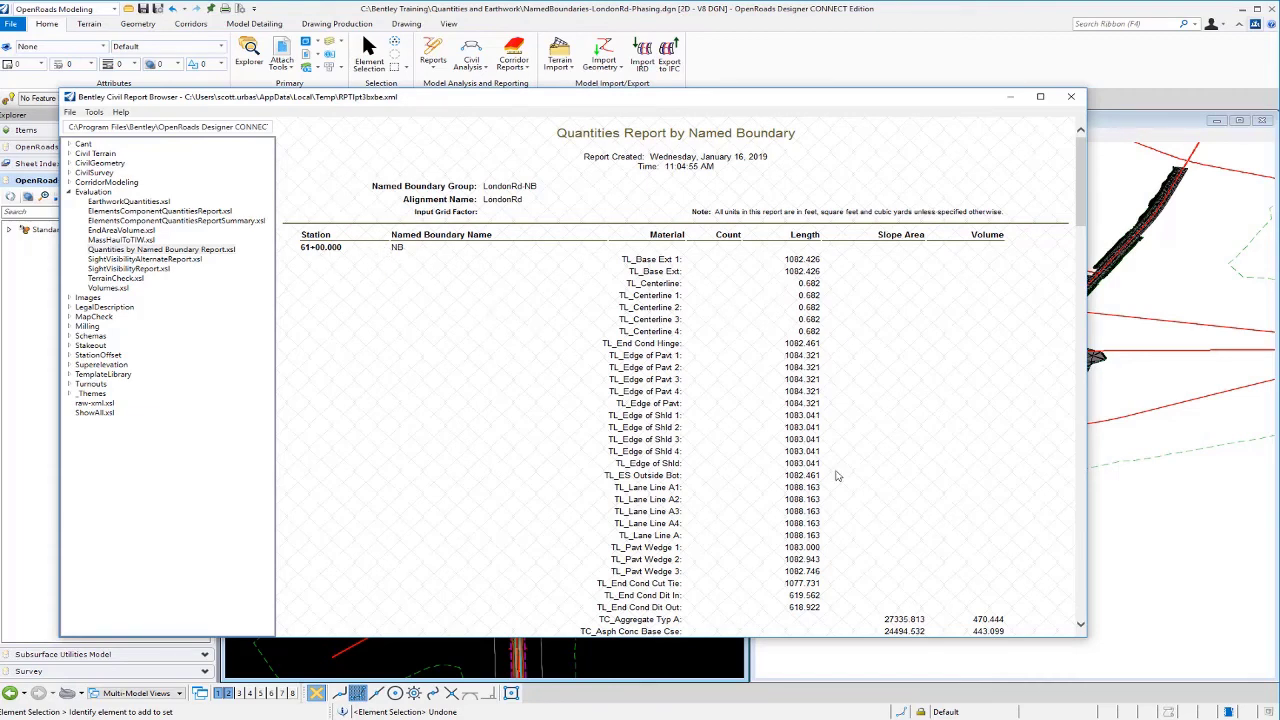
pyautogui.scroll(-1, 884, 405)
pyautogui.scroll(-10, 884, 405)
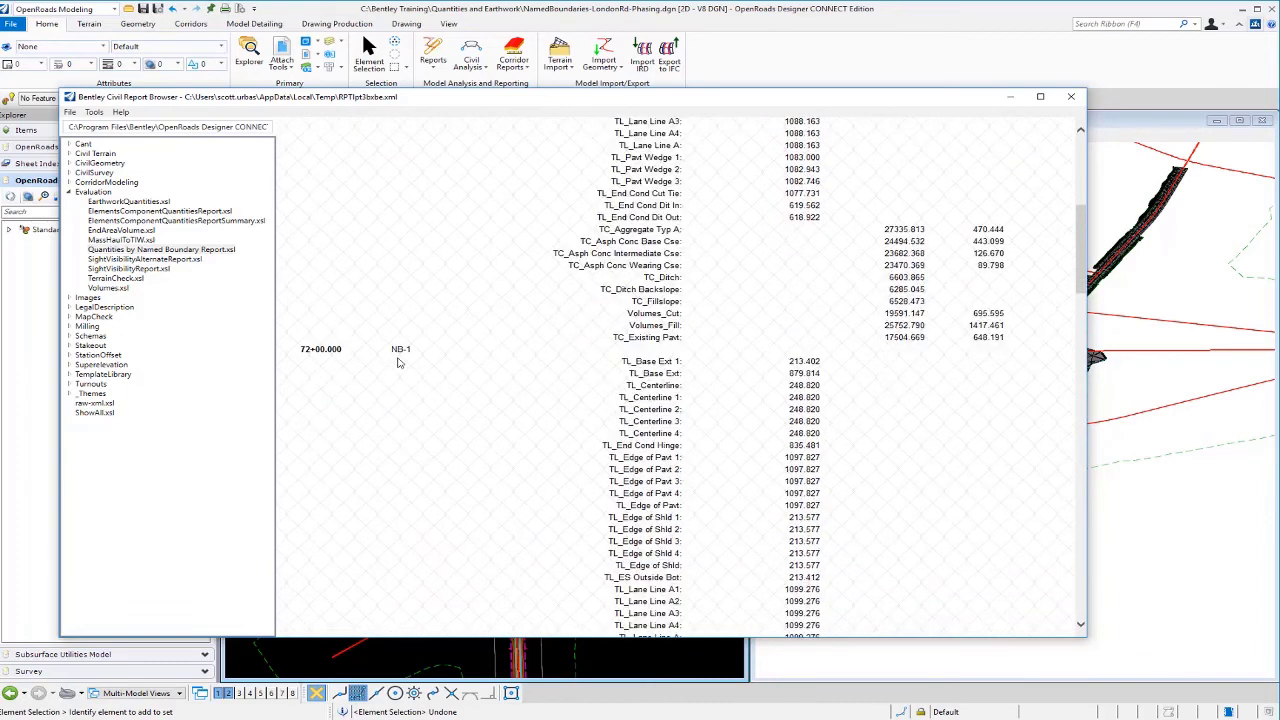
pyautogui.scroll(-14, 466, 395)
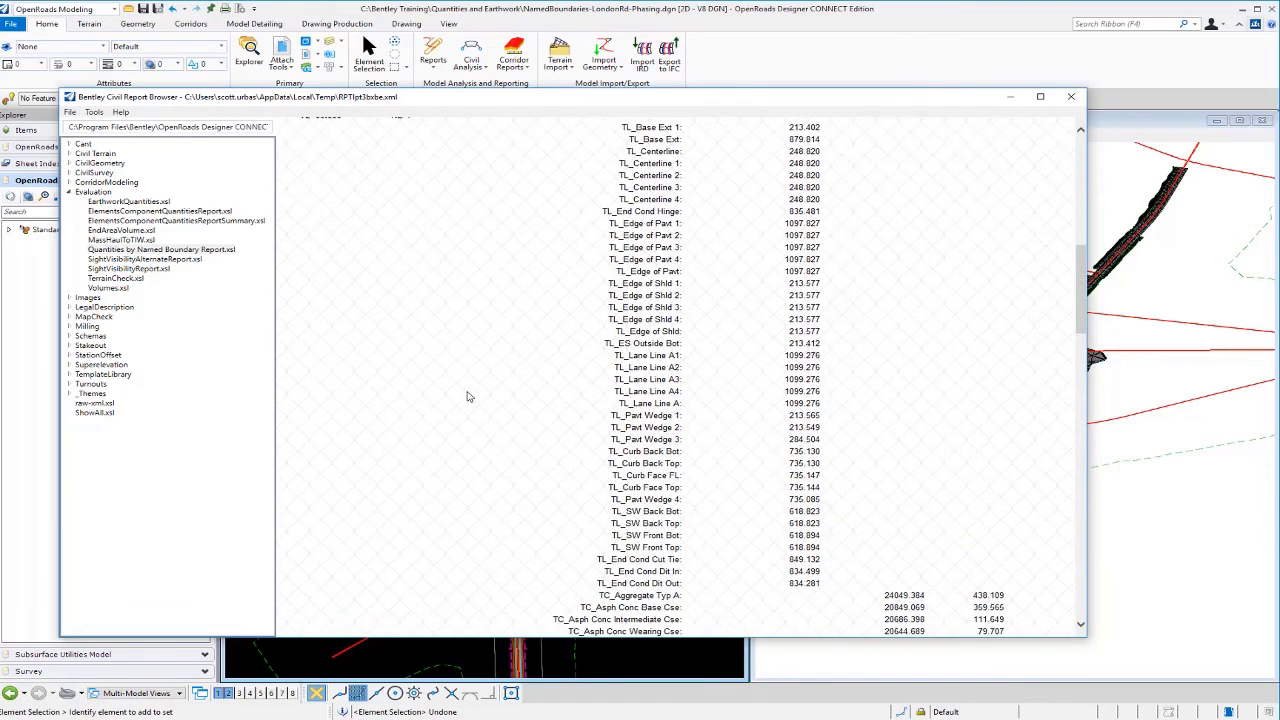
pyautogui.scroll(-15, 466, 396)
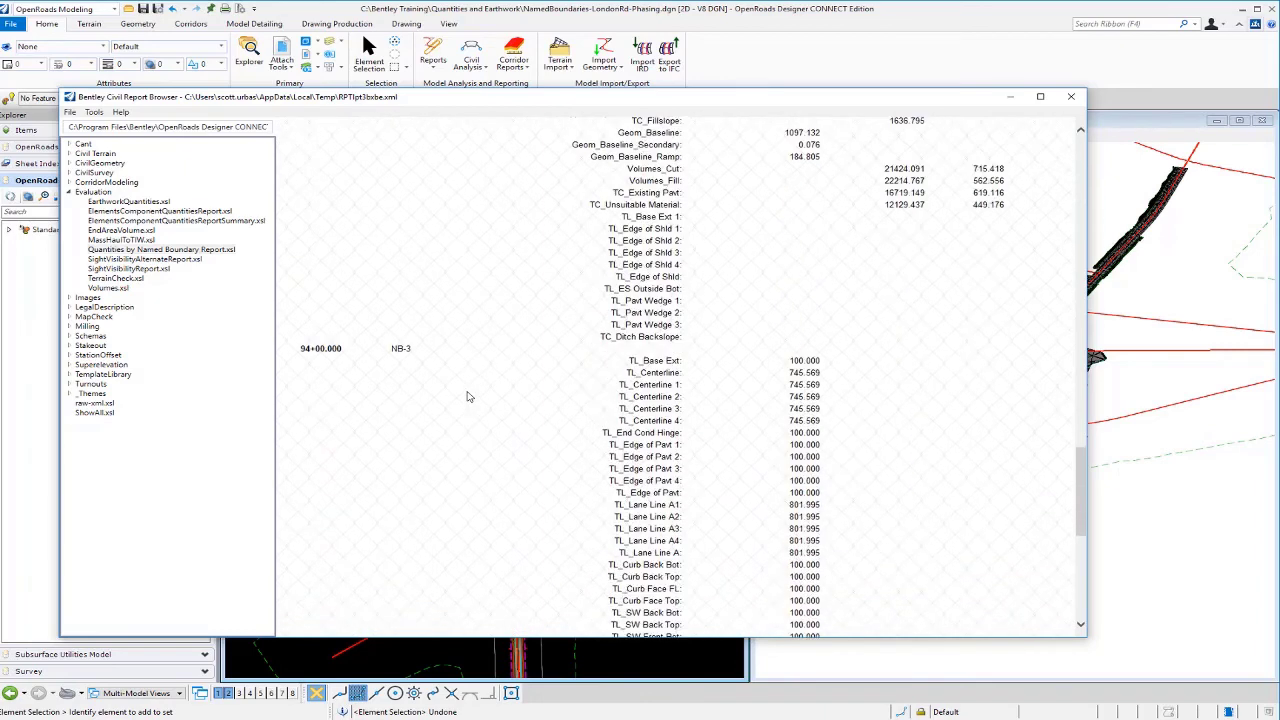
pyautogui.scroll(20, 466, 396)
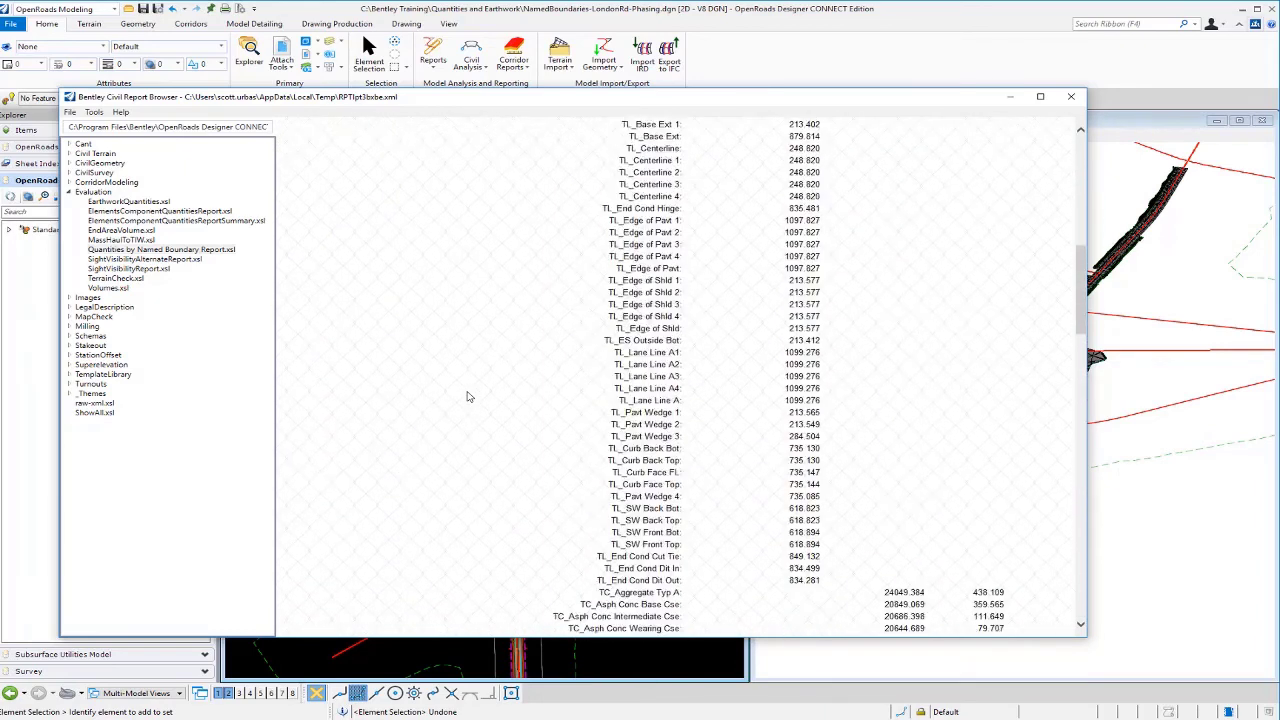
# - Show the LondonRd-NB results in the Volumes.xsl format, review the station volumes and totals, and close the report
pyautogui.click(110, 288)
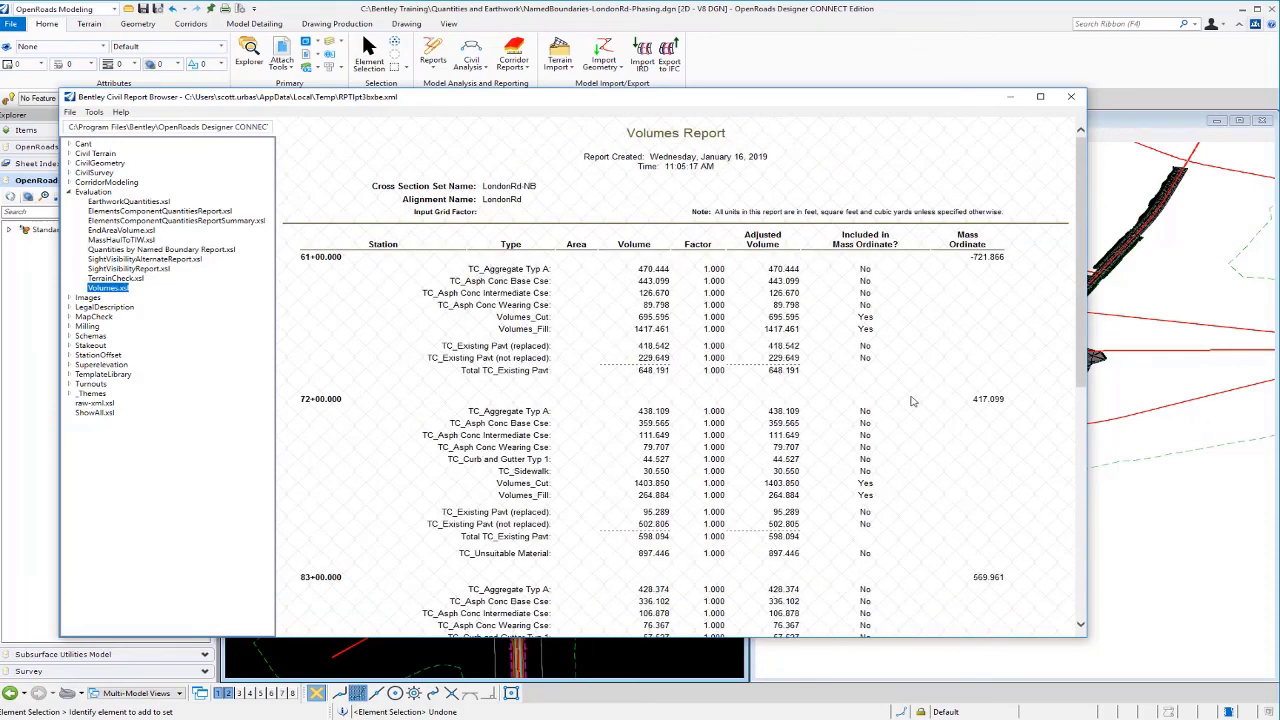
pyautogui.scroll(-10, 910, 402)
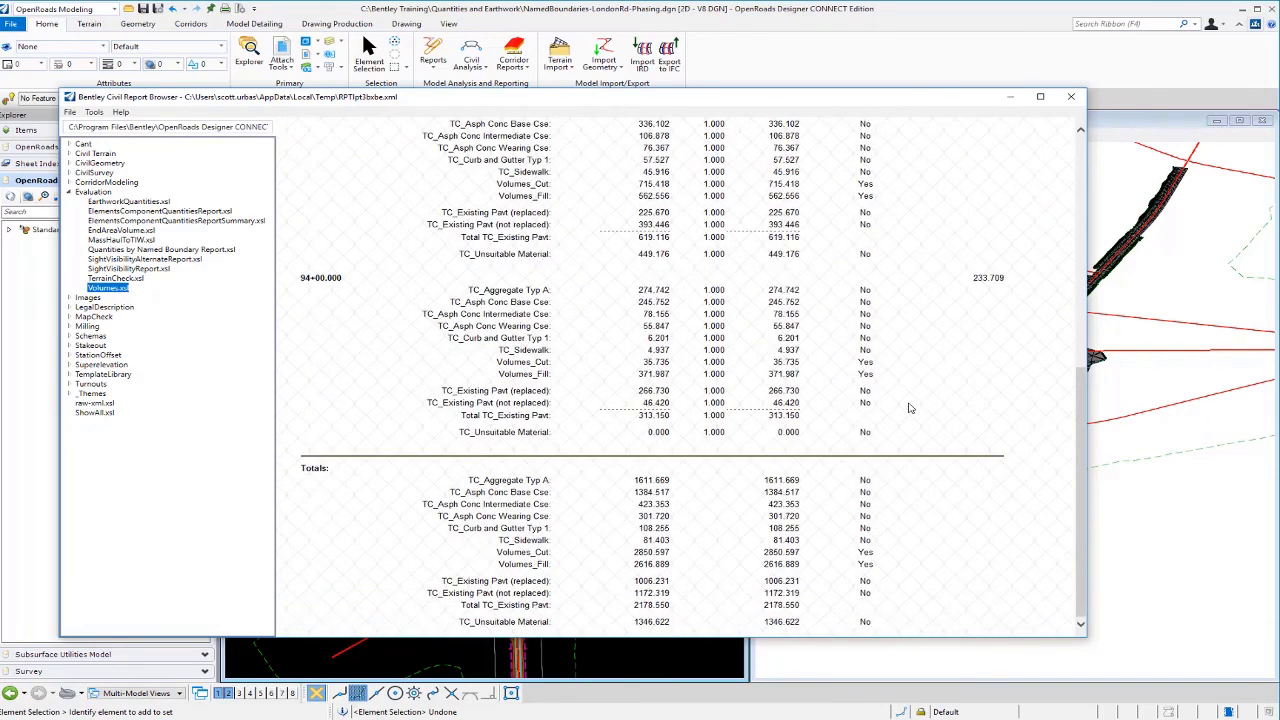
pyautogui.scroll(10, 910, 407)
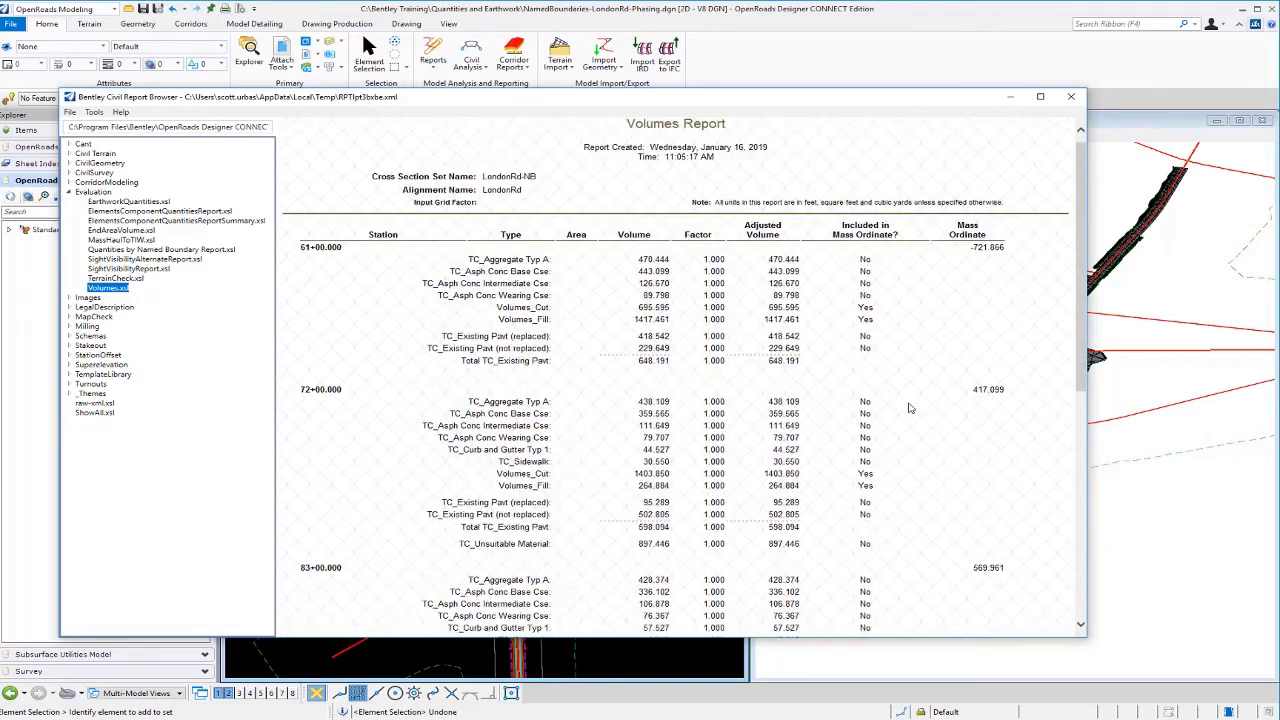
pyautogui.click(1077, 104)
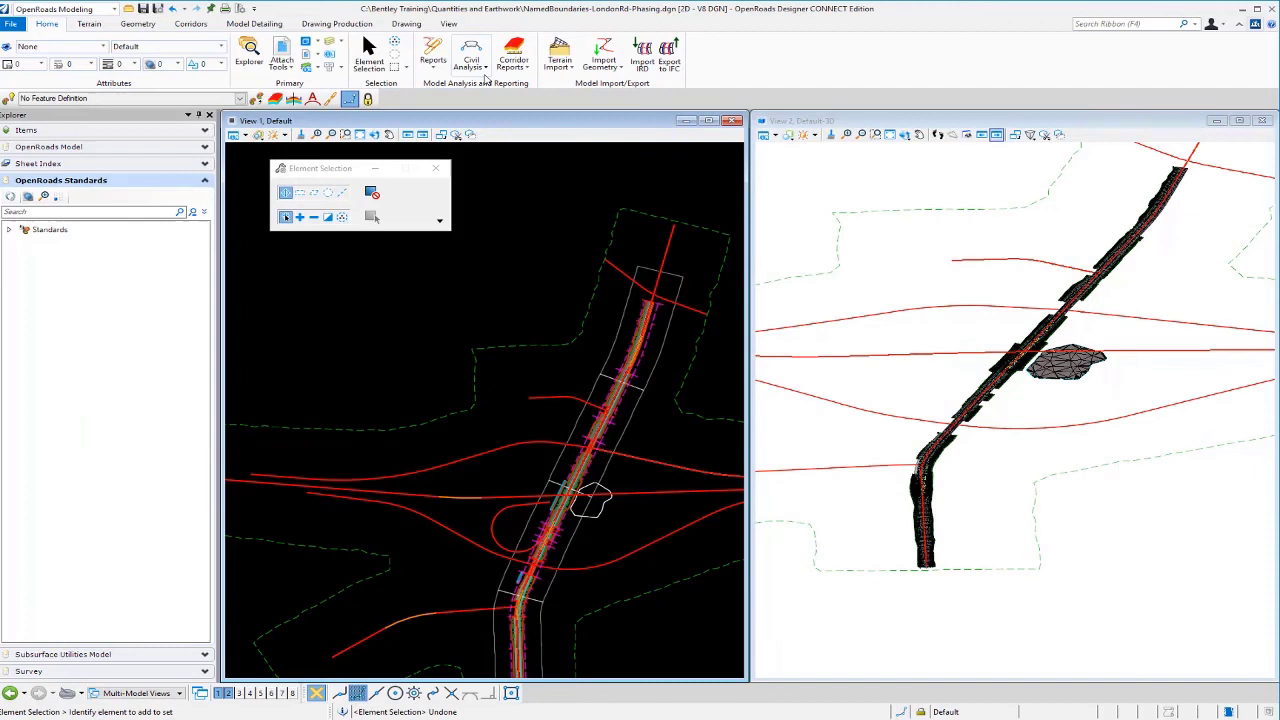
# - Run the Quantities Report By Named Boundary for the LondonRd-SB group with clipped graphics left off
pyautogui.click(485, 67)
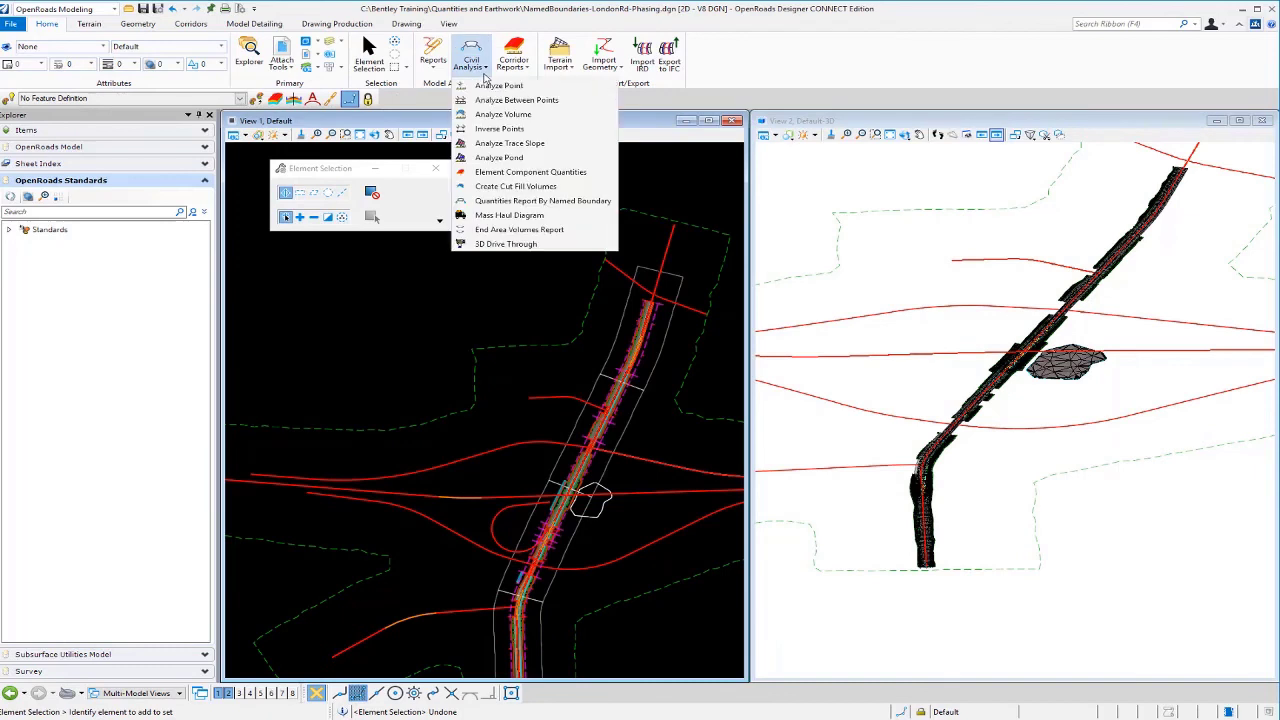
pyautogui.click(510, 201)
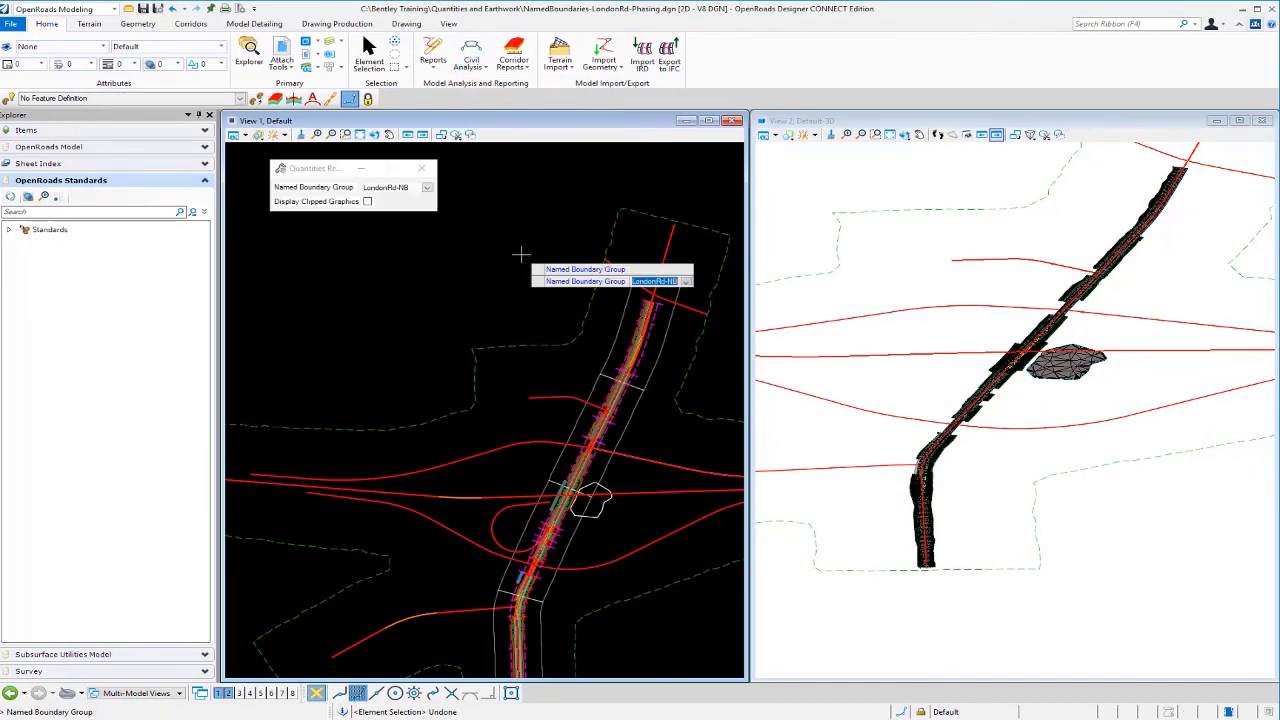
pyautogui.click(425, 188)
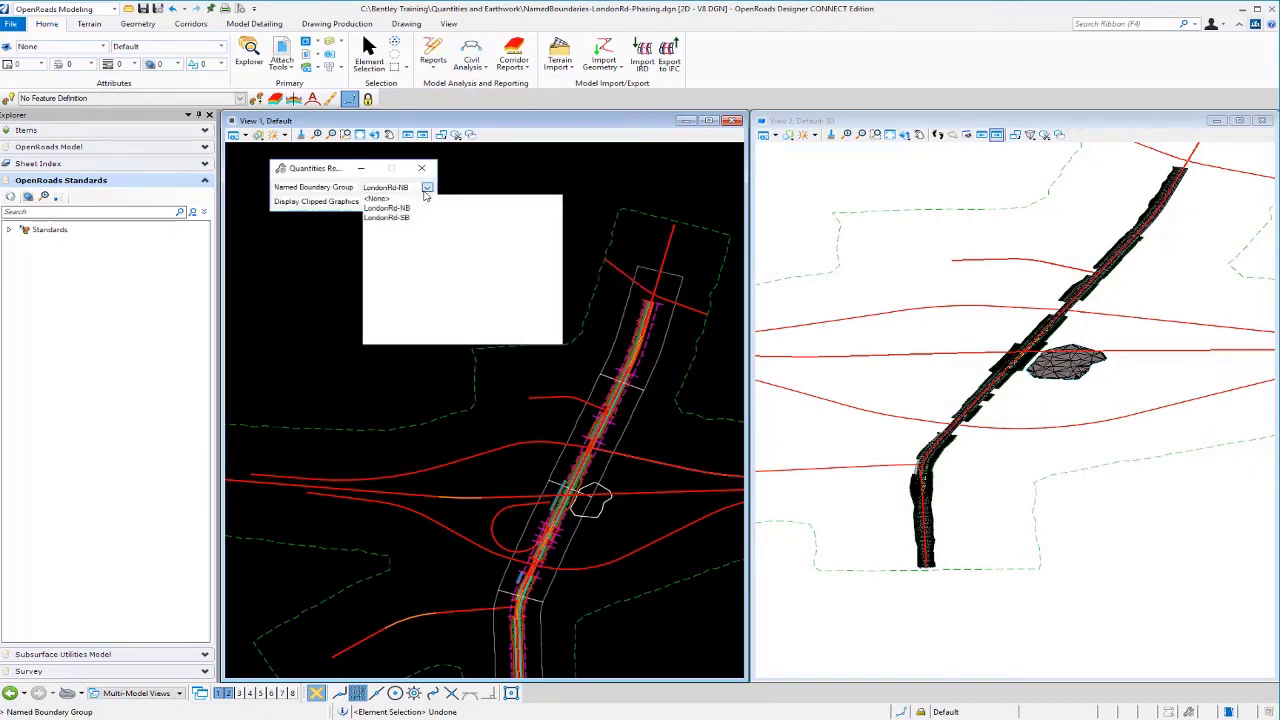
pyautogui.click(376, 219)
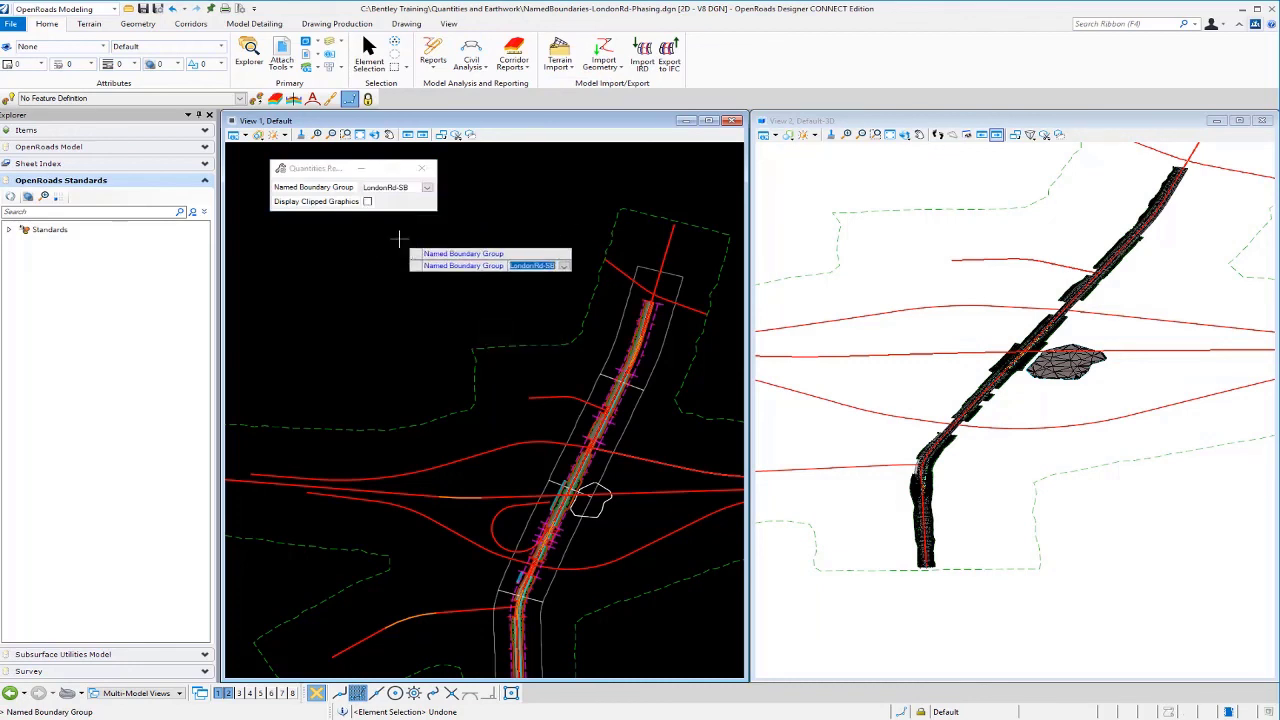
pyautogui.click(398, 238)
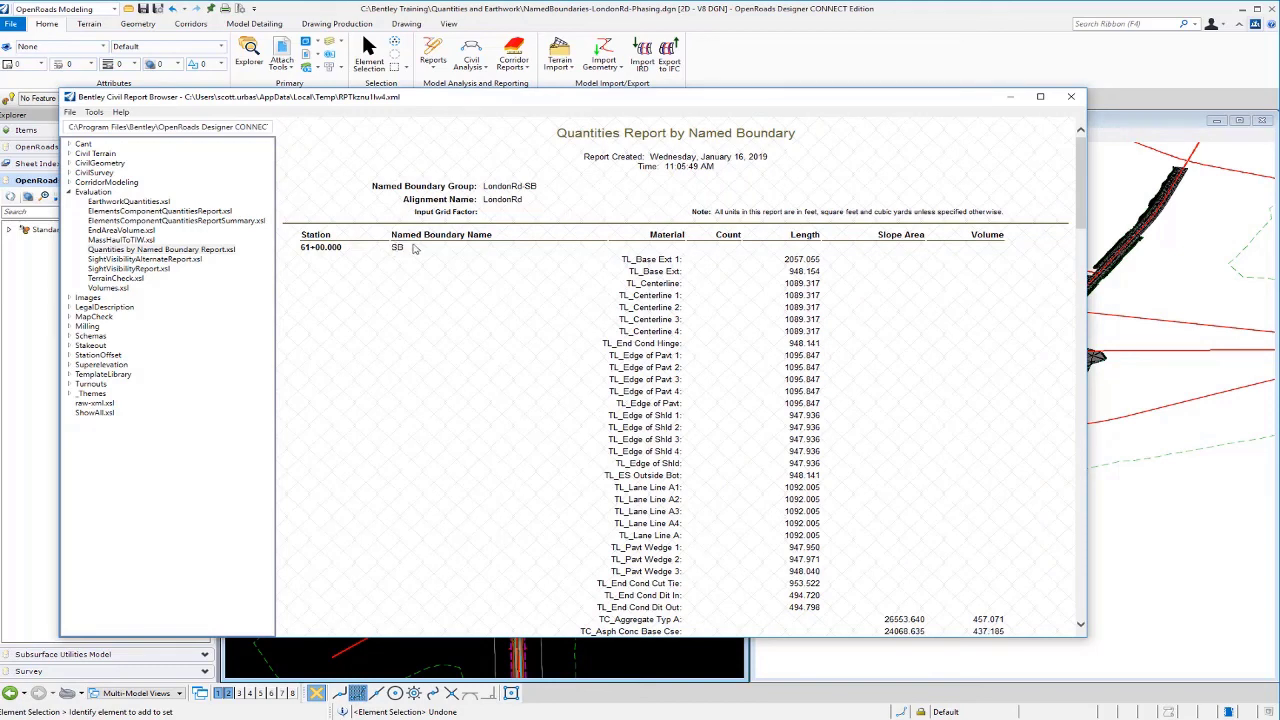
# - Examine the material lengths, slope areas and volumes reported for the southbound boundaries, and close the report
pyautogui.scroll(-3, 470, 324)
pyautogui.scroll(-15, 470, 324)
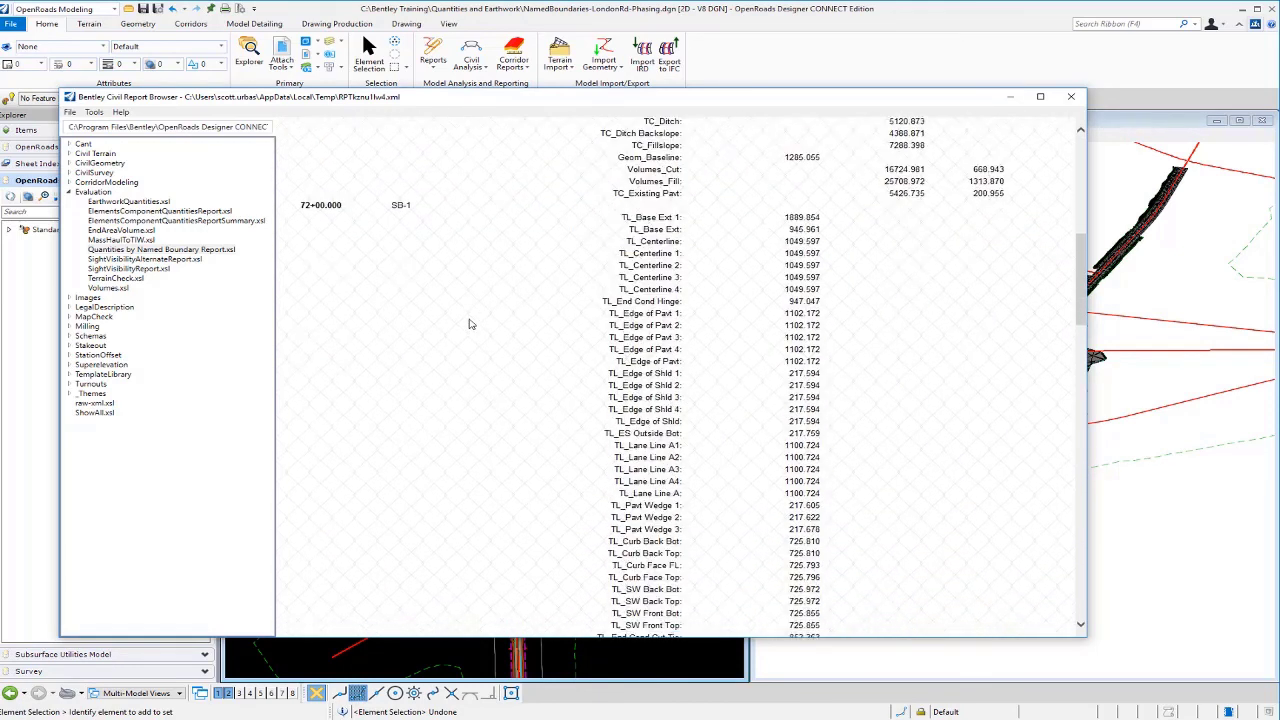
pyautogui.scroll(-5, 470, 324)
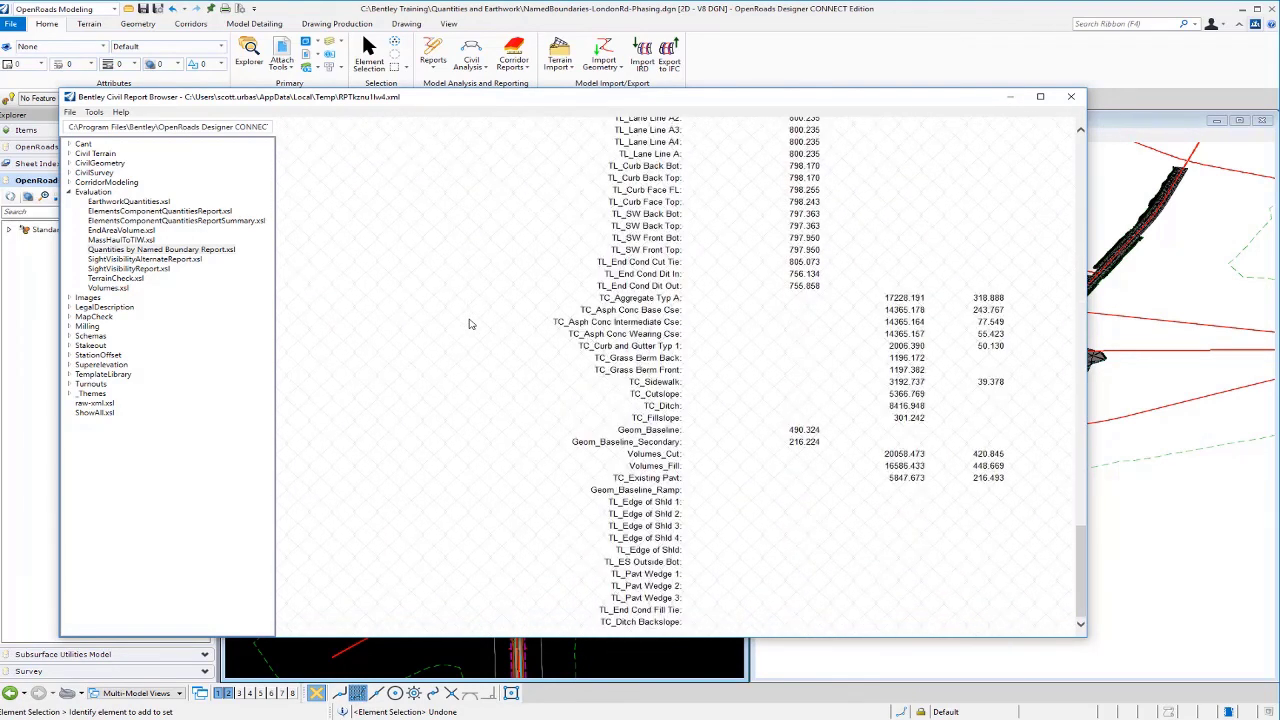
pyautogui.scroll(20, 470, 324)
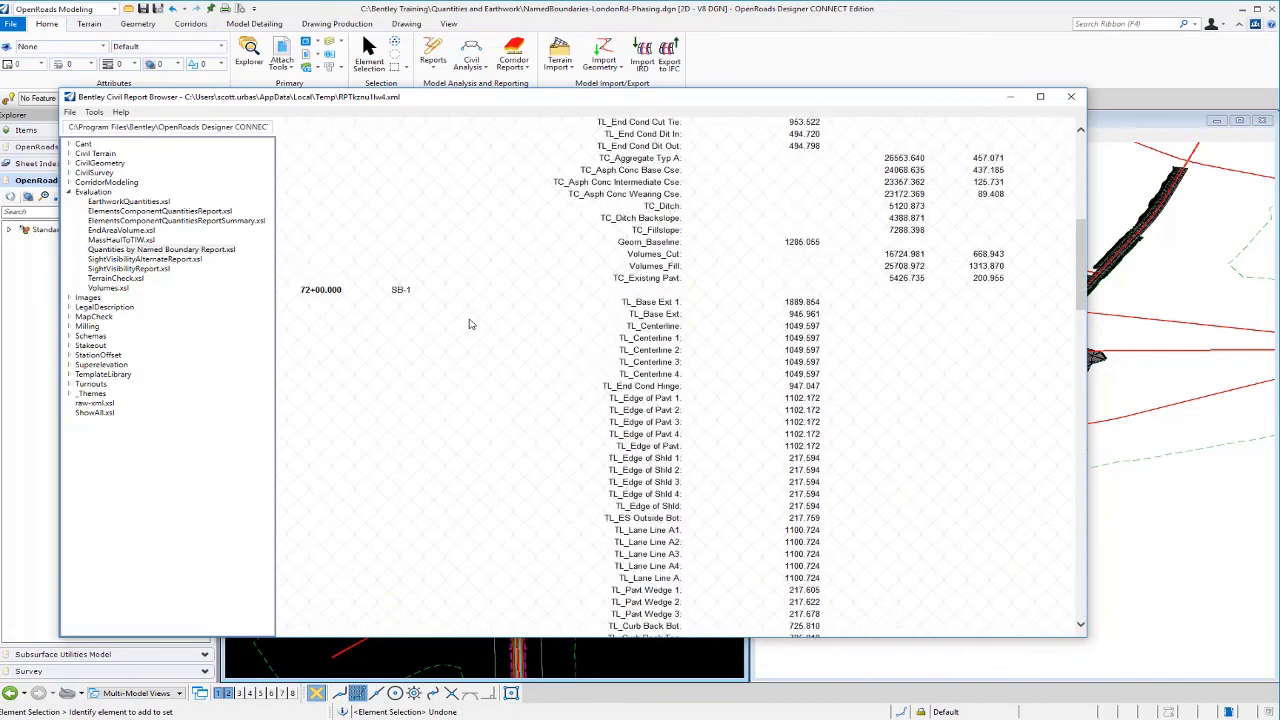
pyautogui.click(1071, 96)
pyautogui.scroll(-1, 614, 366)
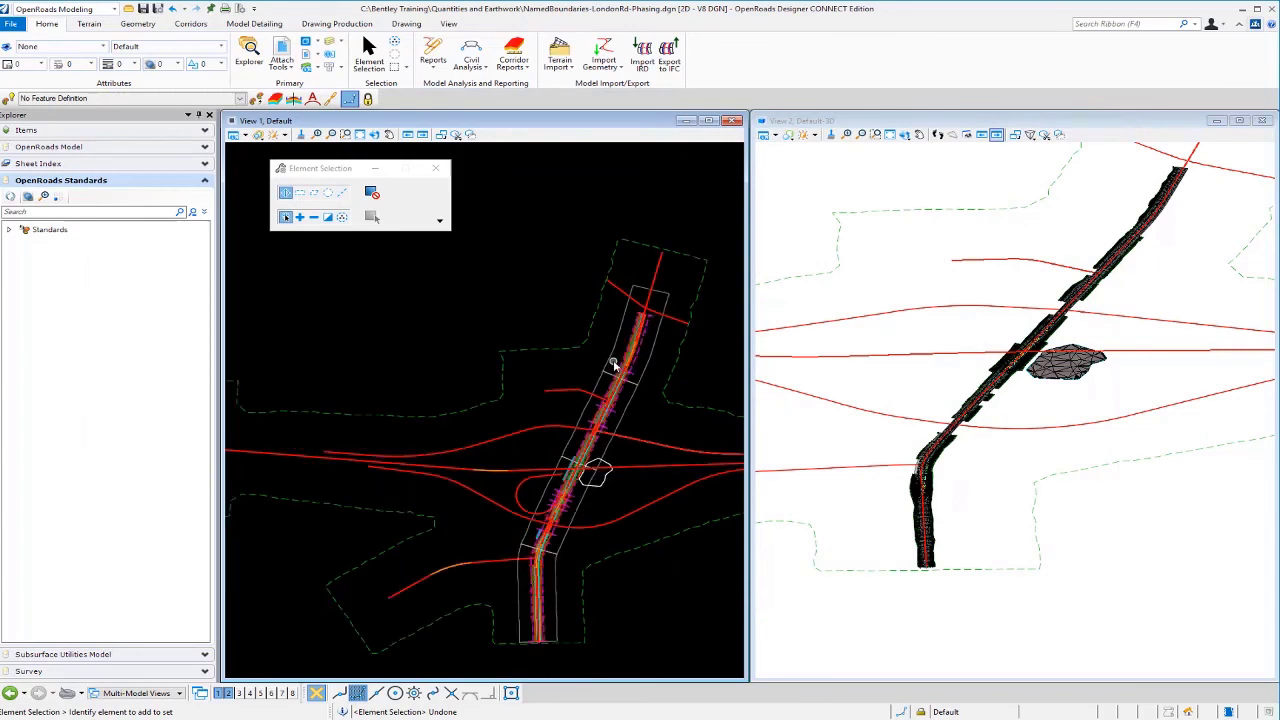